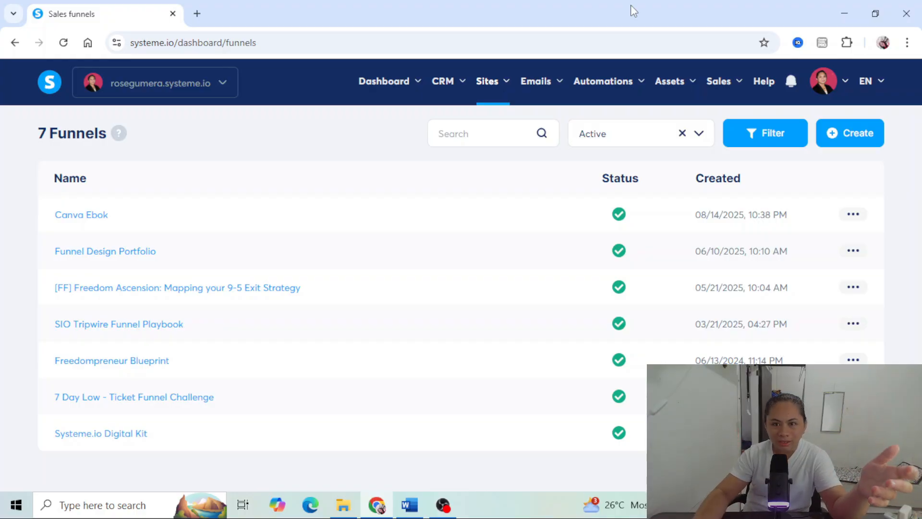
- Start a new funnel named Digital Success Vault and choose Sell as its goal
mouse_move(483, 89)
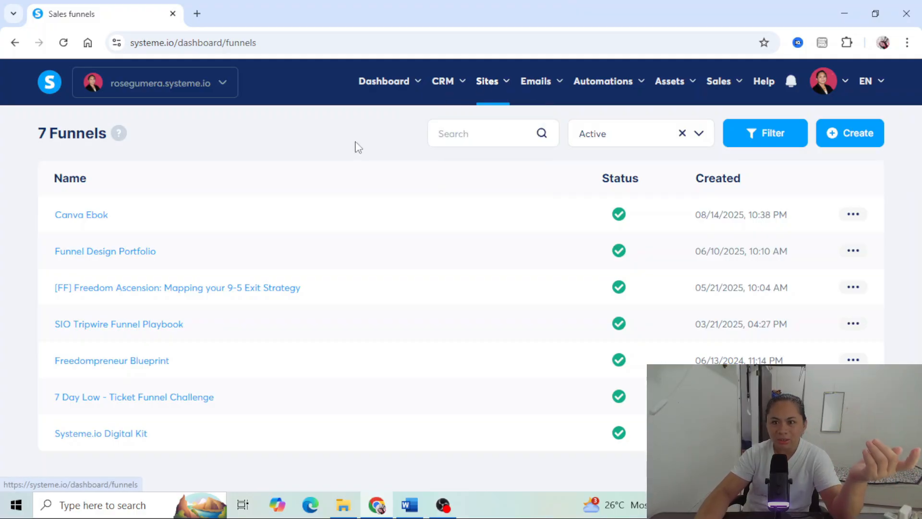
click(861, 137)
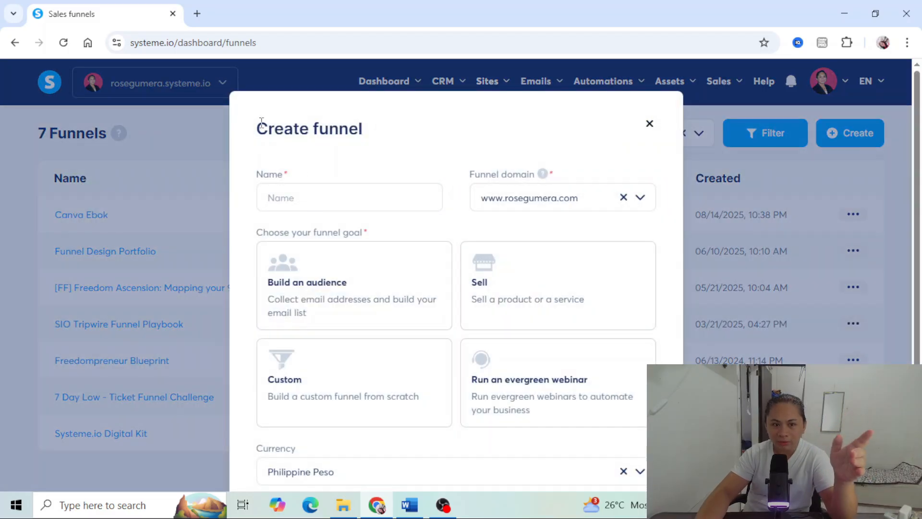
click(285, 198)
text(Digital Success Vault)
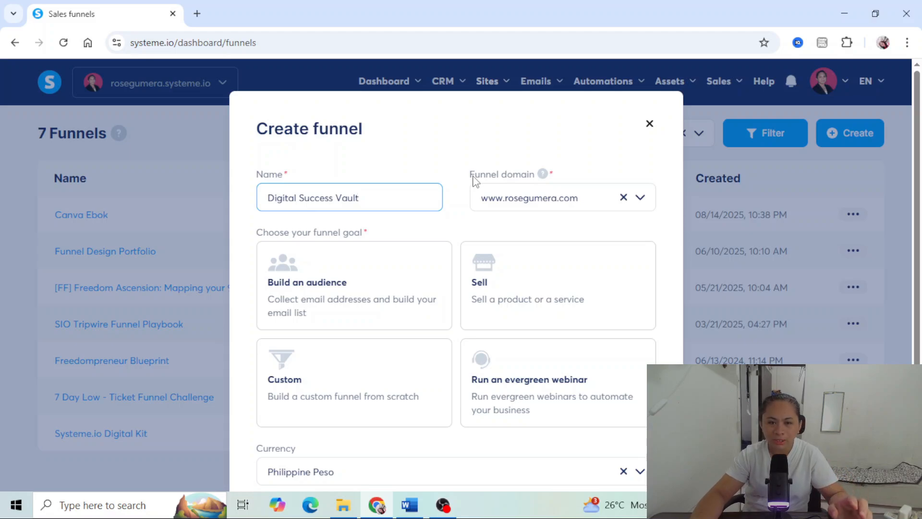
click(639, 209)
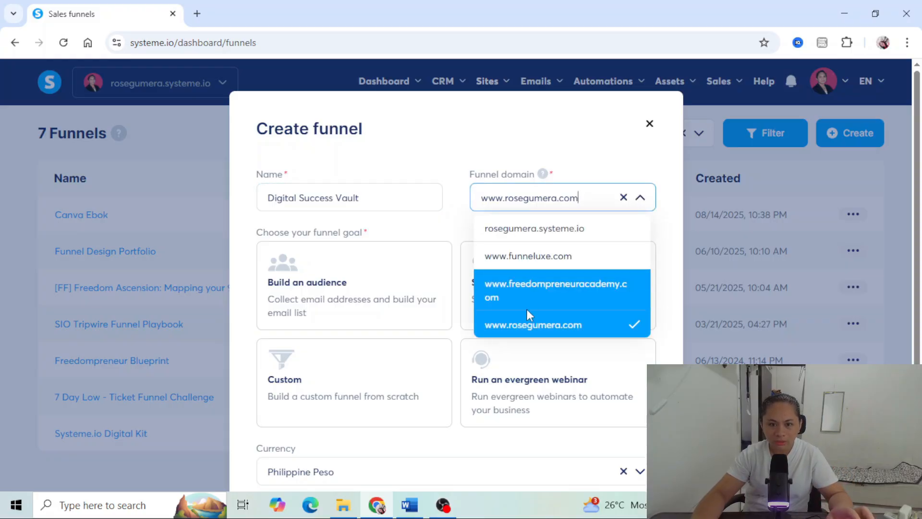
click(641, 198)
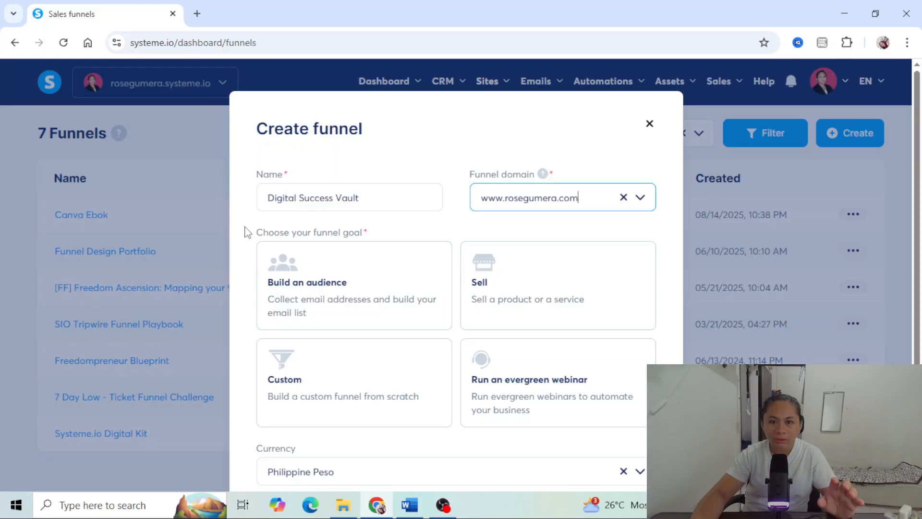
click(544, 302)
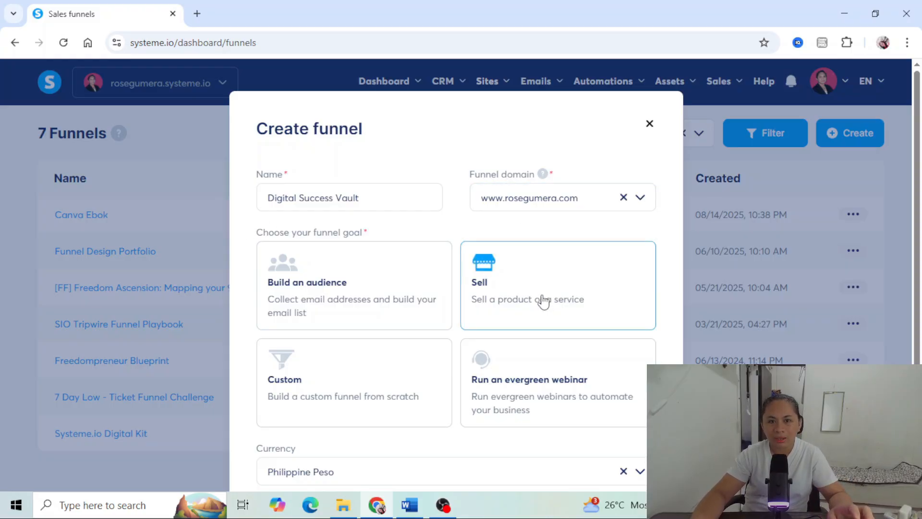
- Set the new funnel's currency to U.S. Dollar and save the funnel
scroll(528, 353, down, 2)
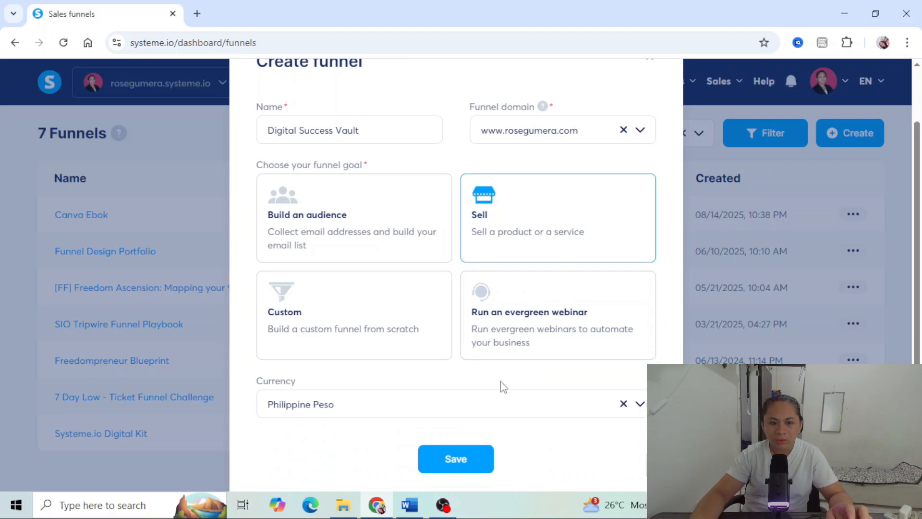
click(320, 406)
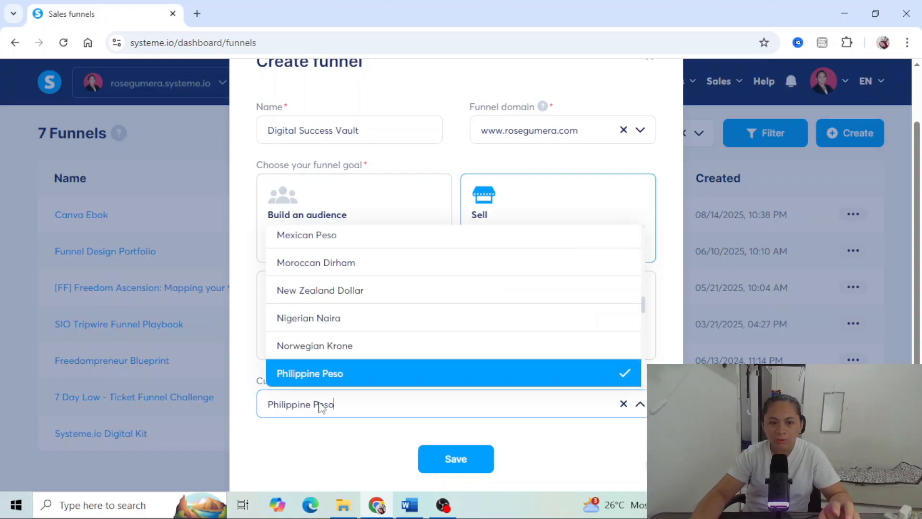
scroll(544, 310, down, 3)
scroll(545, 321, down, 8)
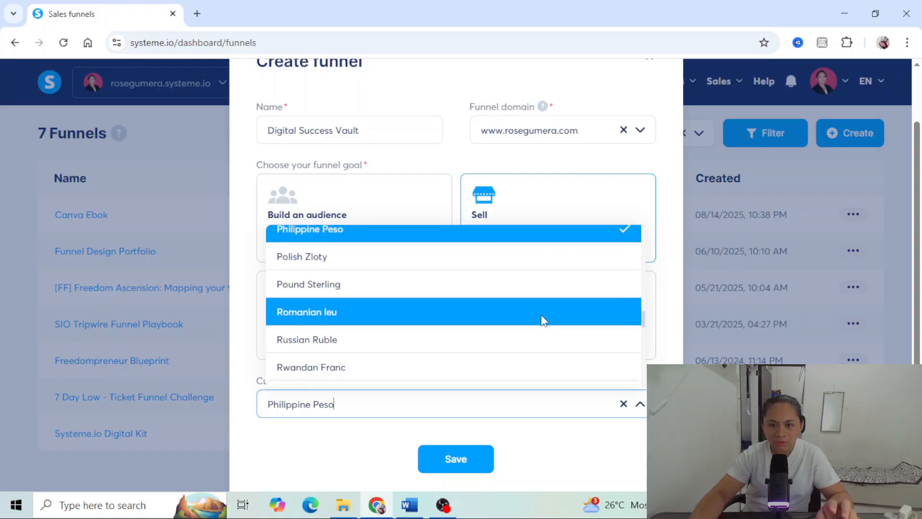
scroll(529, 330, down, 1)
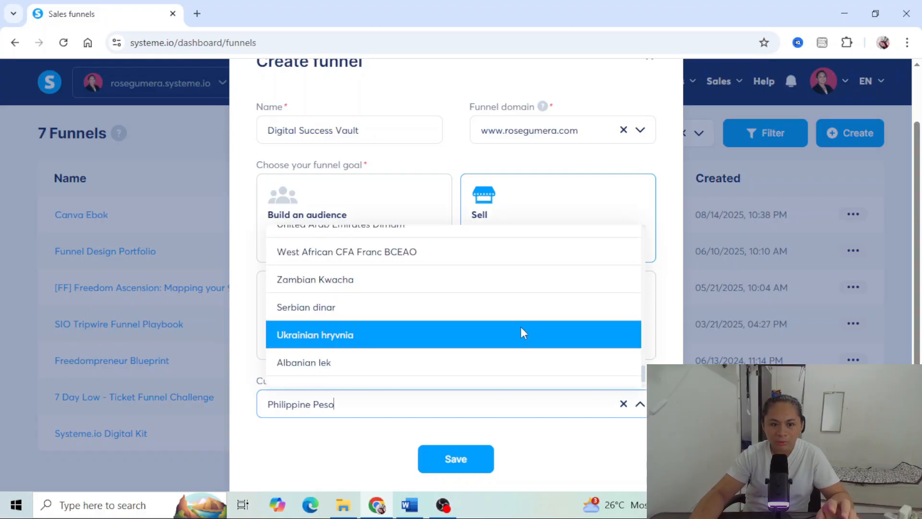
scroll(470, 344, up, 4)
scroll(470, 344, down, 2)
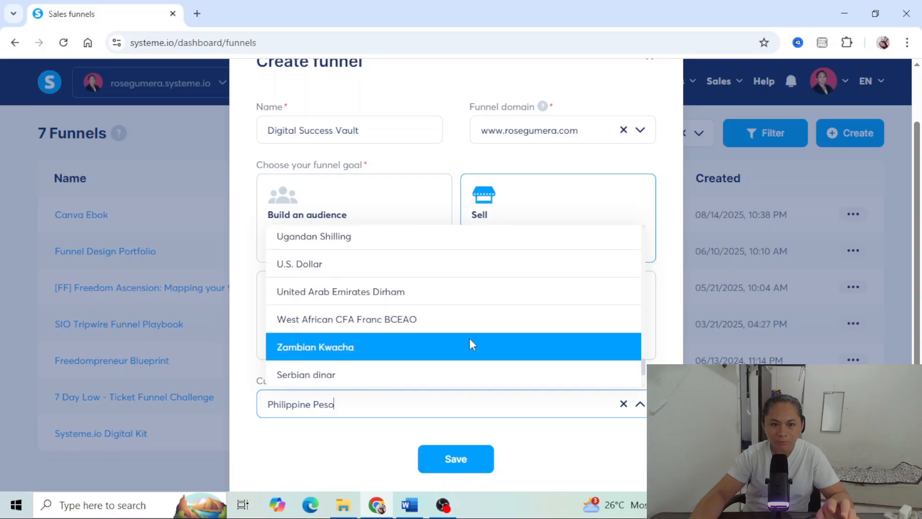
click(368, 274)
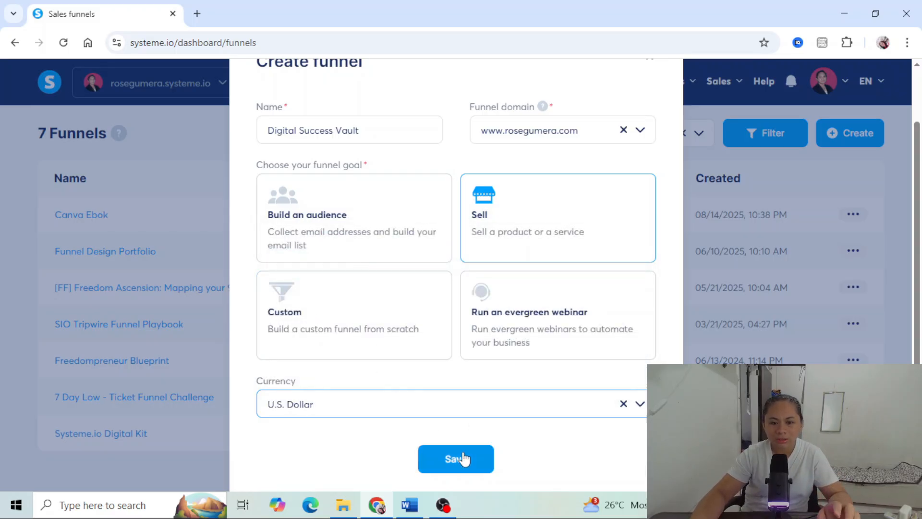
click(462, 459)
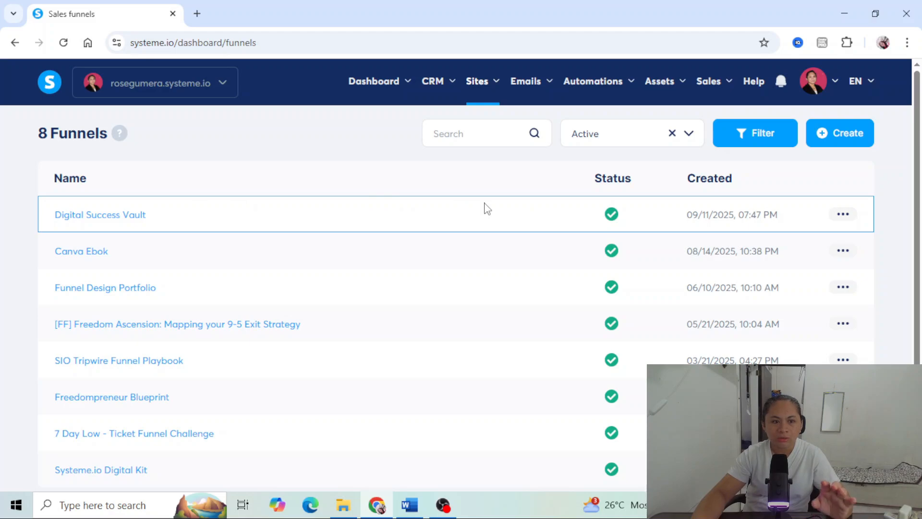
- Open the Digital Success Vault funnel from the funnels list
click(88, 221)
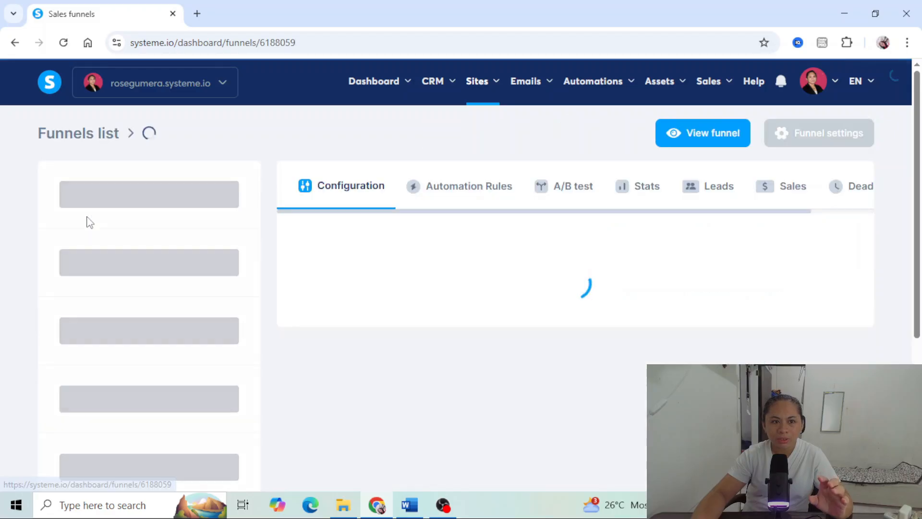
mouse_move(406, 76)
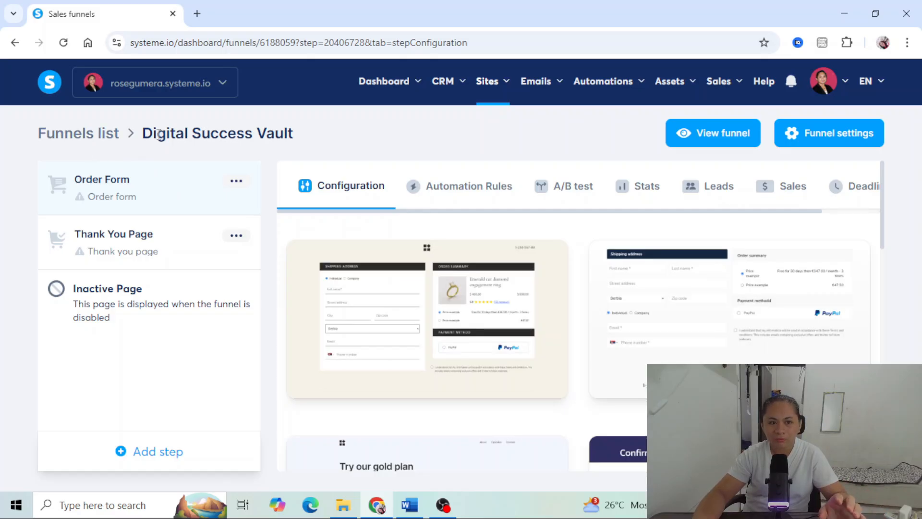
drag(143, 134, 319, 134)
key(ctrl+c)
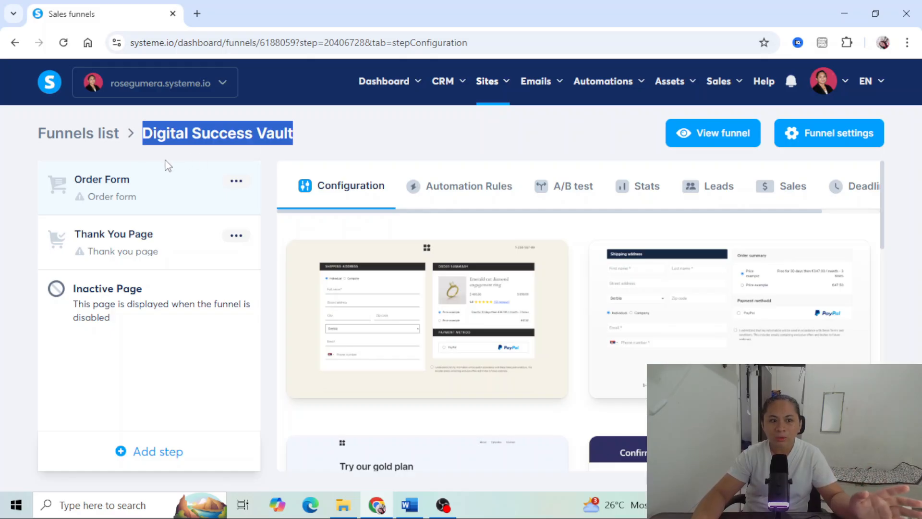
click(235, 183)
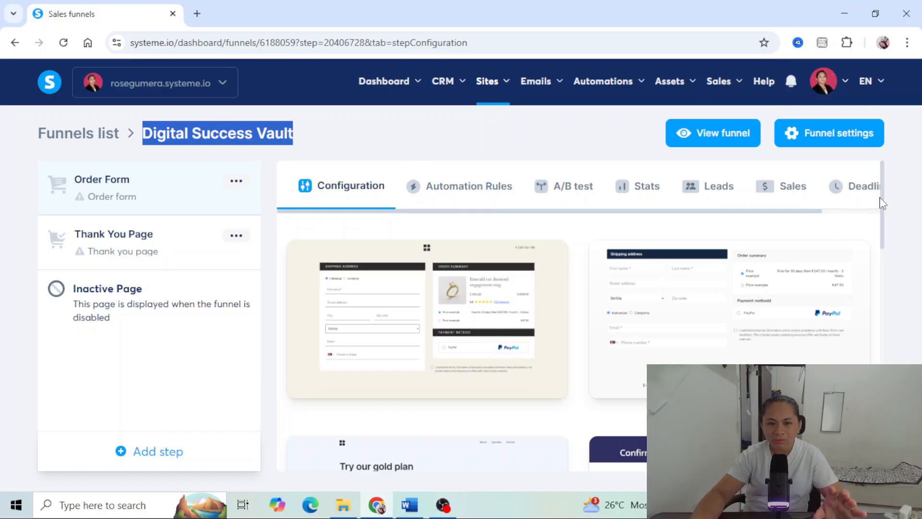
- Browse the order form page templates and preview the one headed Purchase Summary
mouse_move(446, 331)
scroll(423, 331, down, 3)
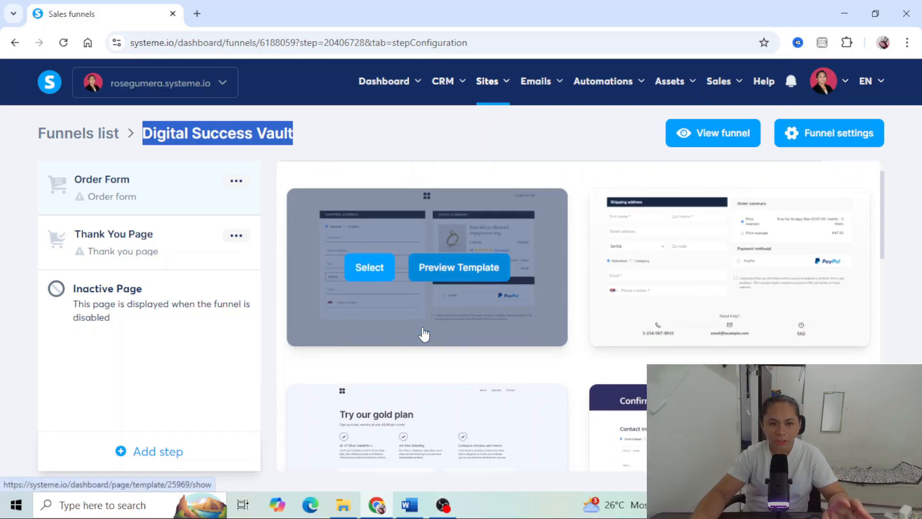
scroll(422, 329, up, 3)
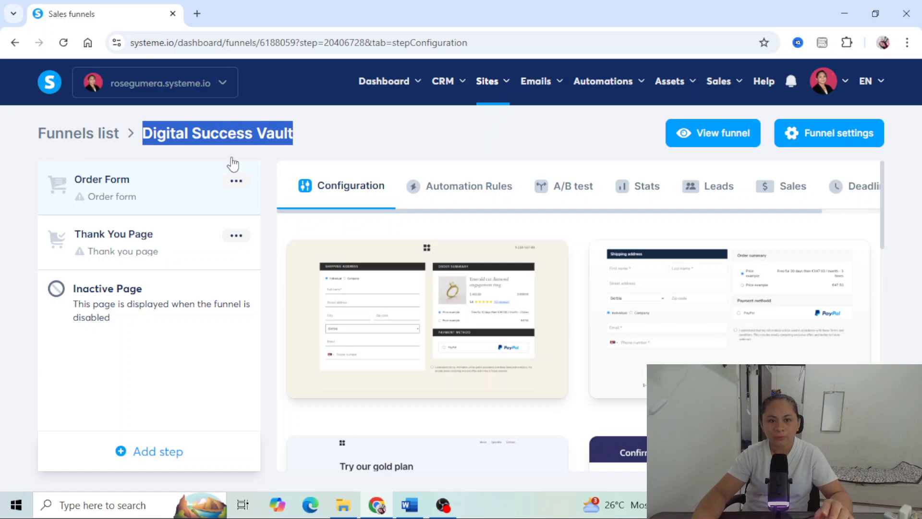
mouse_move(377, 264)
scroll(469, 319, down, 3)
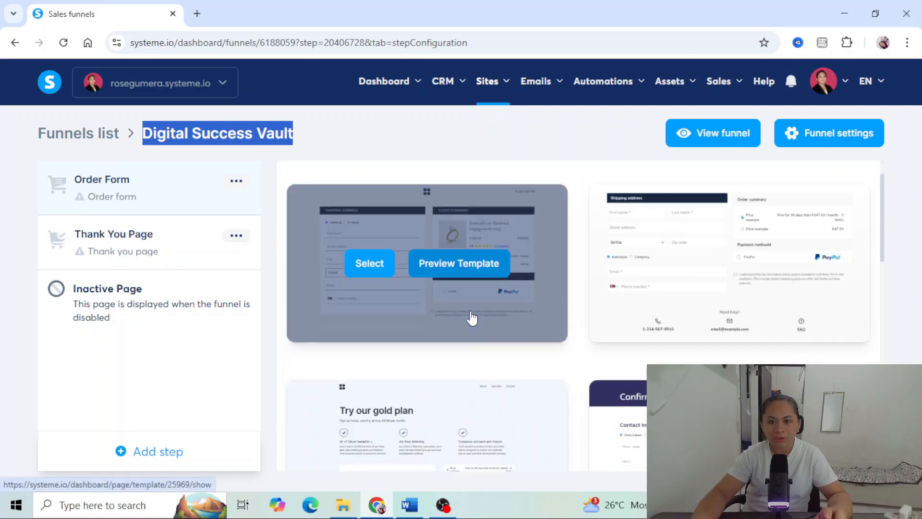
scroll(596, 281, down, 3)
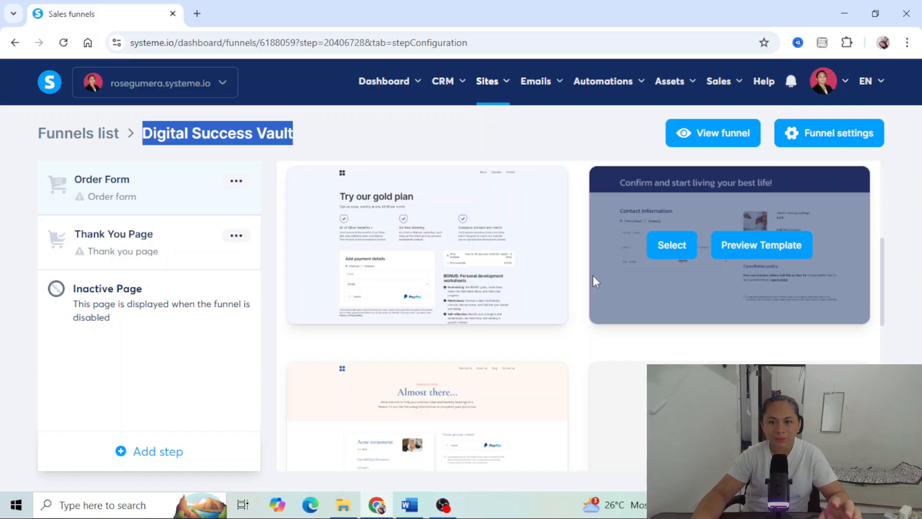
scroll(596, 282, down, 3)
mouse_move(596, 282)
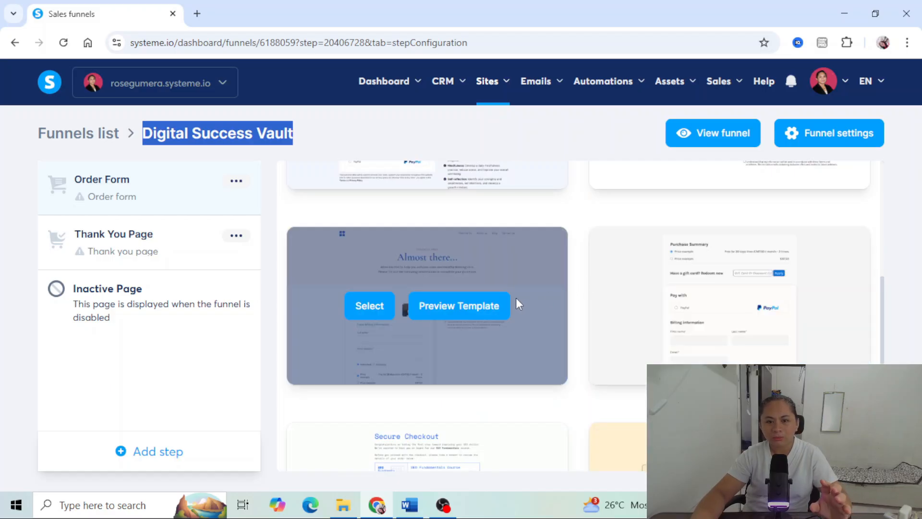
mouse_move(653, 256)
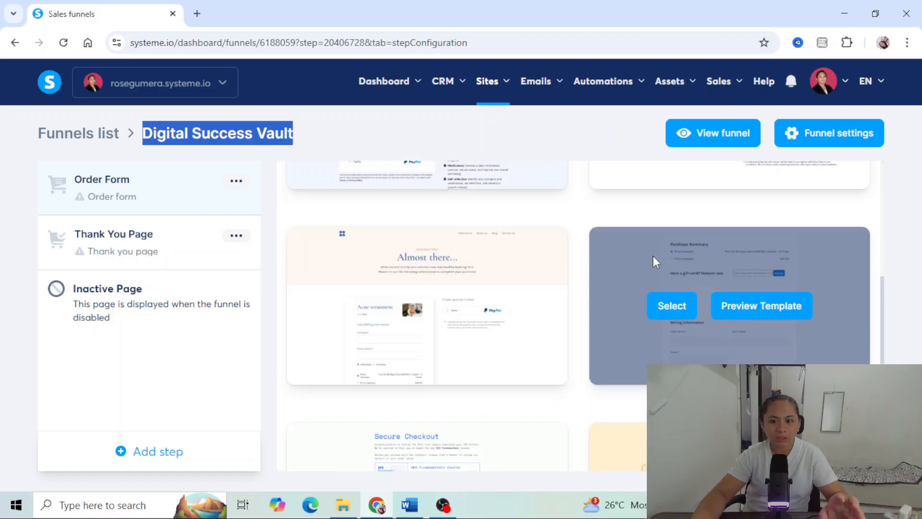
click(761, 302)
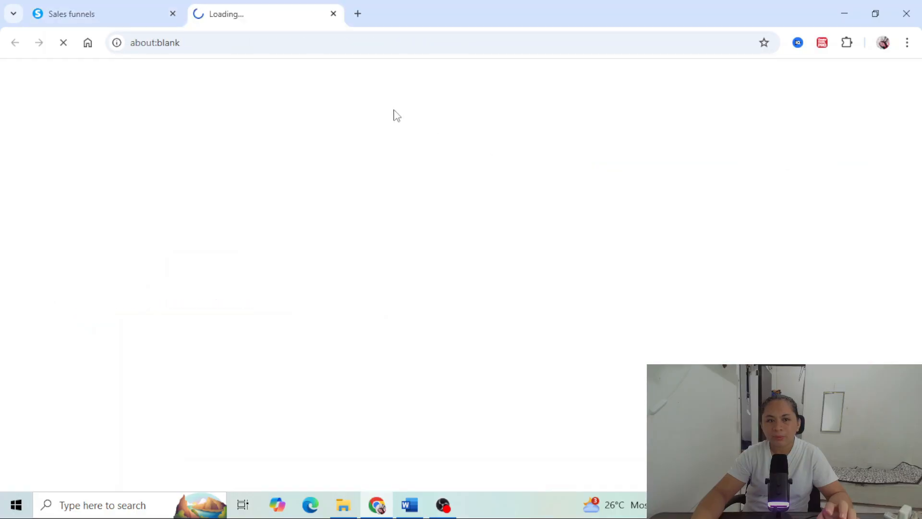
click(305, 43)
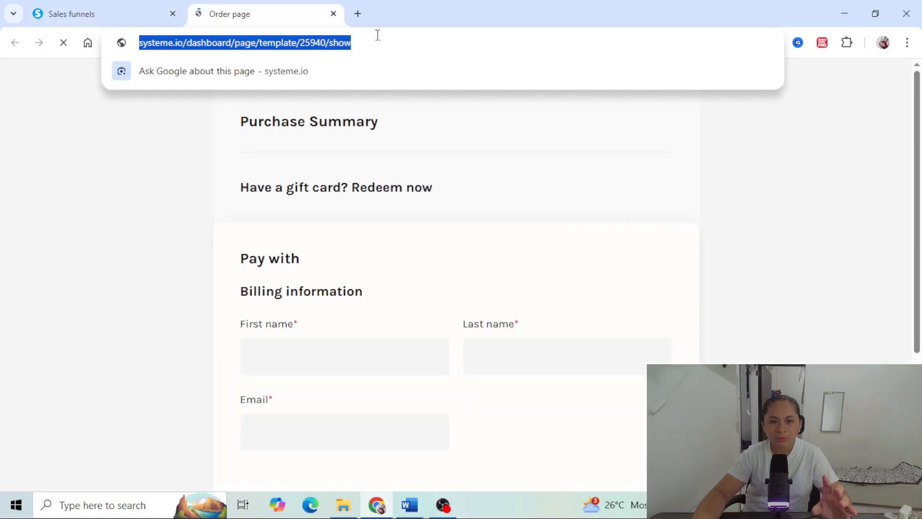
click(378, 37)
scroll(533, 183, down, 7)
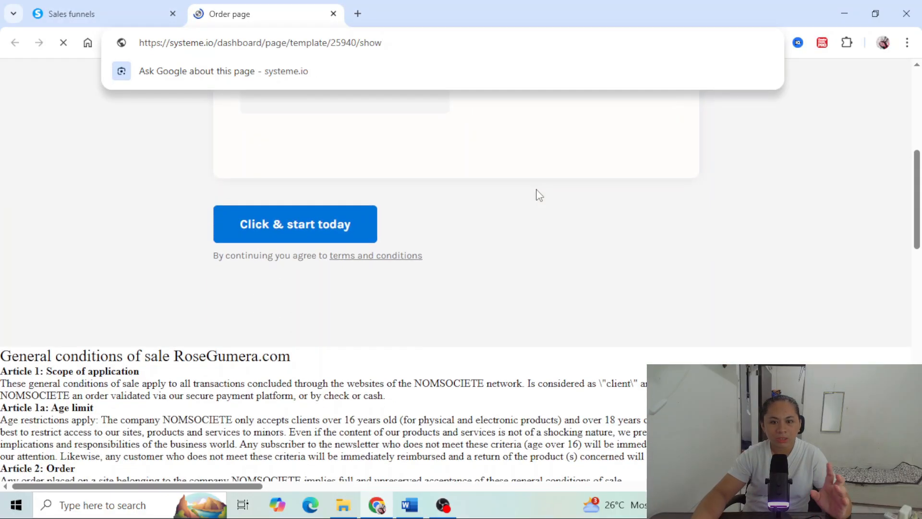
drag(918, 237, 920, 126)
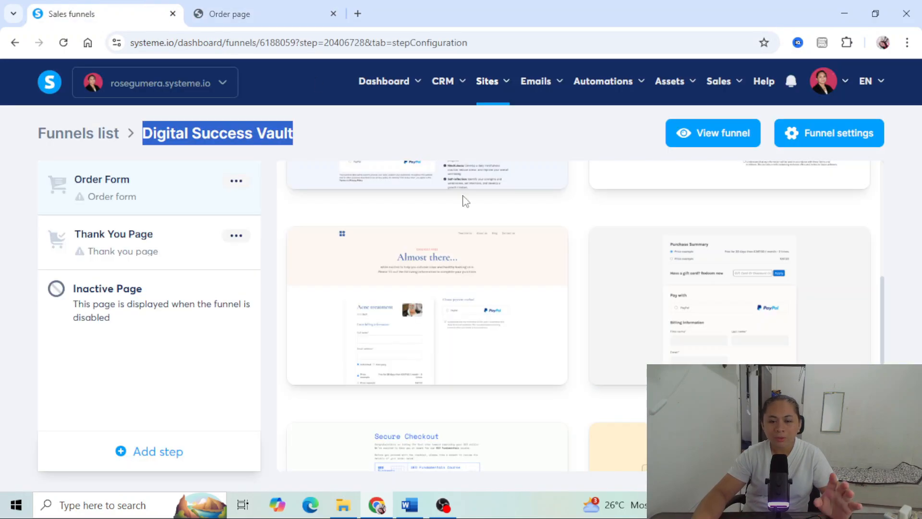
- Apply the dark template with payment information and cart summary to the Order Form step
scroll(481, 240, down, 3)
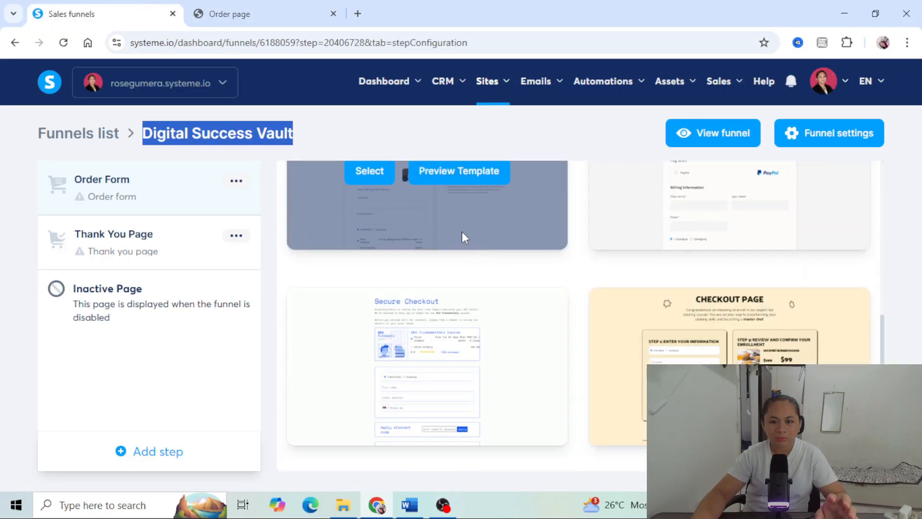
scroll(462, 238, down, 5)
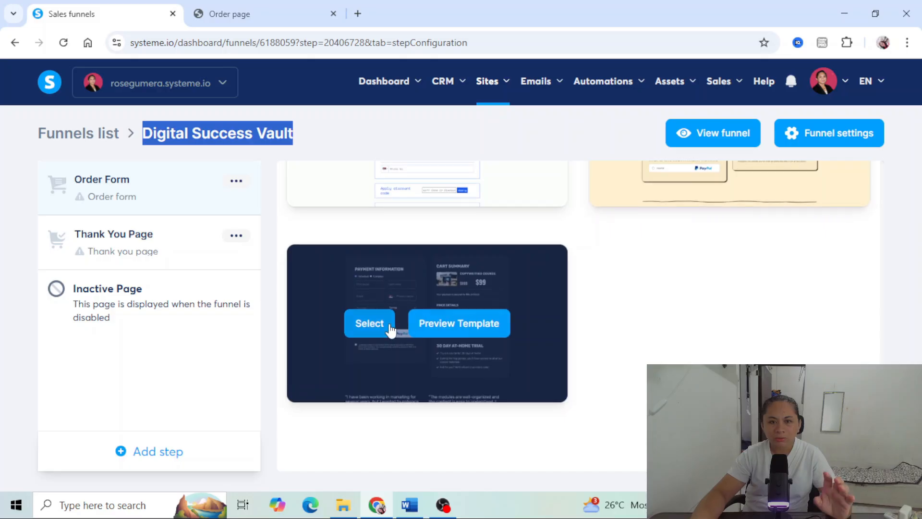
click(357, 324)
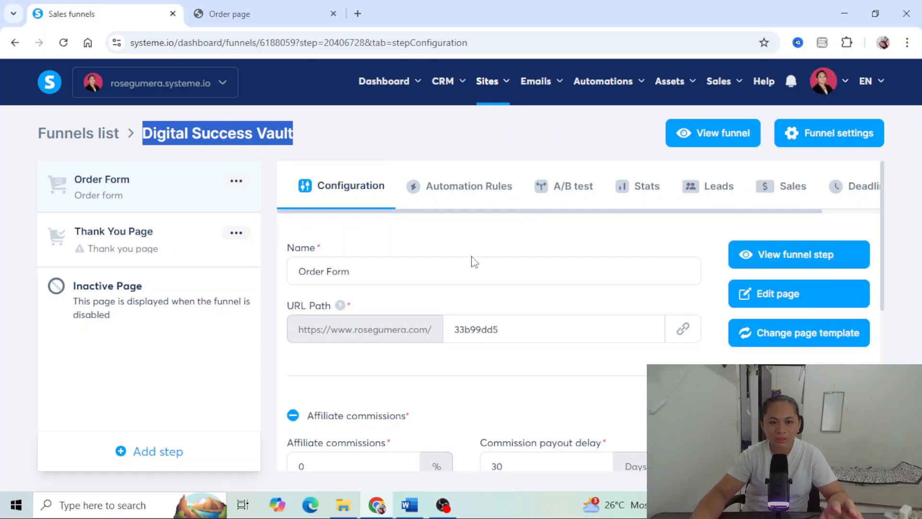
- Rename the Order Form step as Digital Success Vault
click(399, 281)
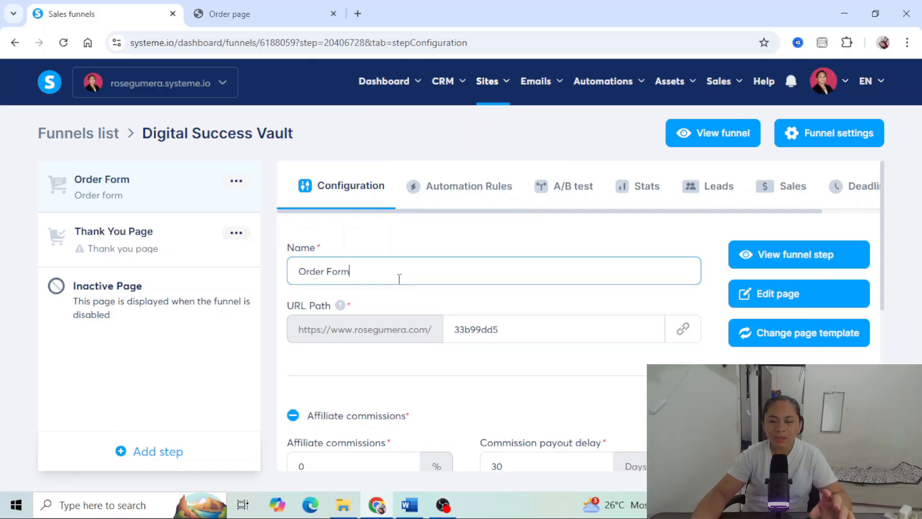
drag(394, 275, 296, 272)
key(ctrl+v)
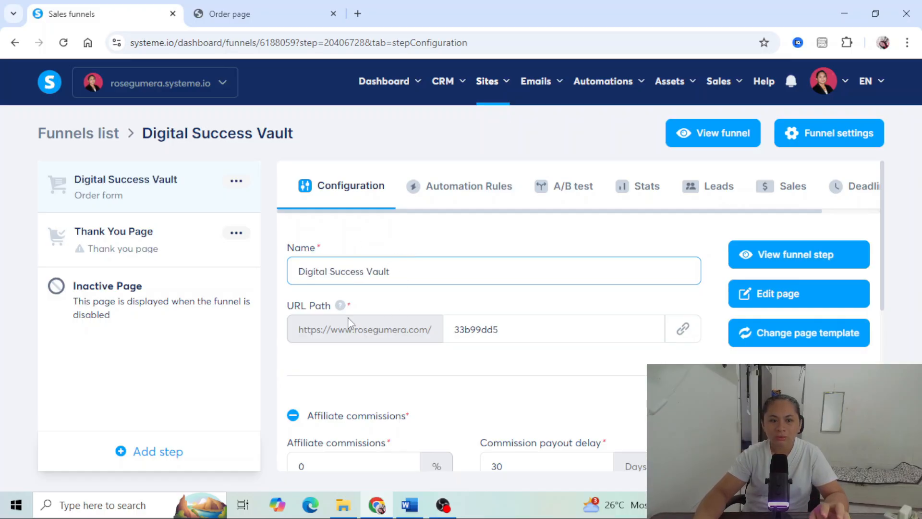
click(442, 306)
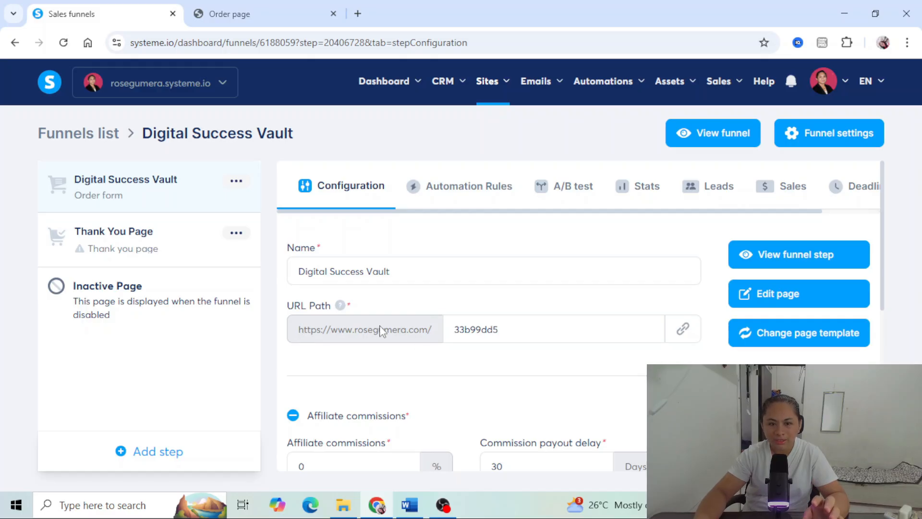
- Set the order form step's URL path to dsv and open its page for editing
drag(384, 329, 398, 325)
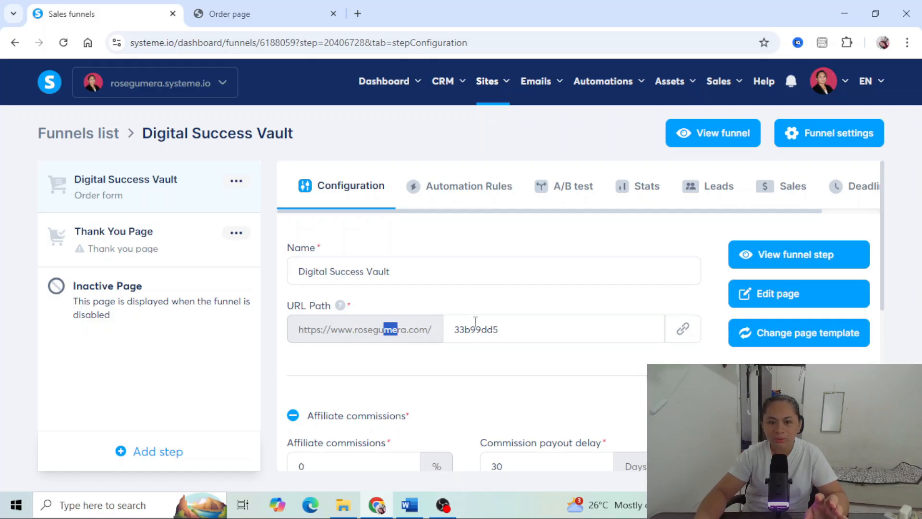
click(525, 329)
drag(548, 328, 446, 344)
text(d)
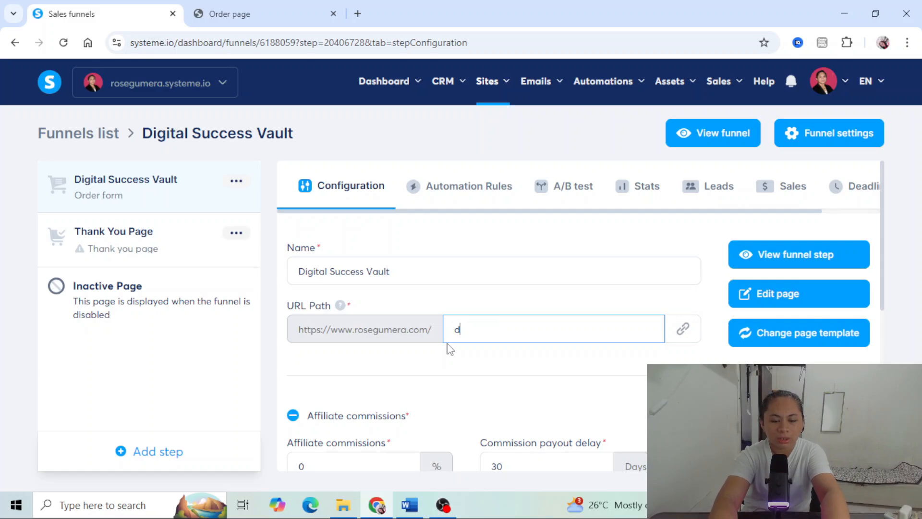
text(sv)
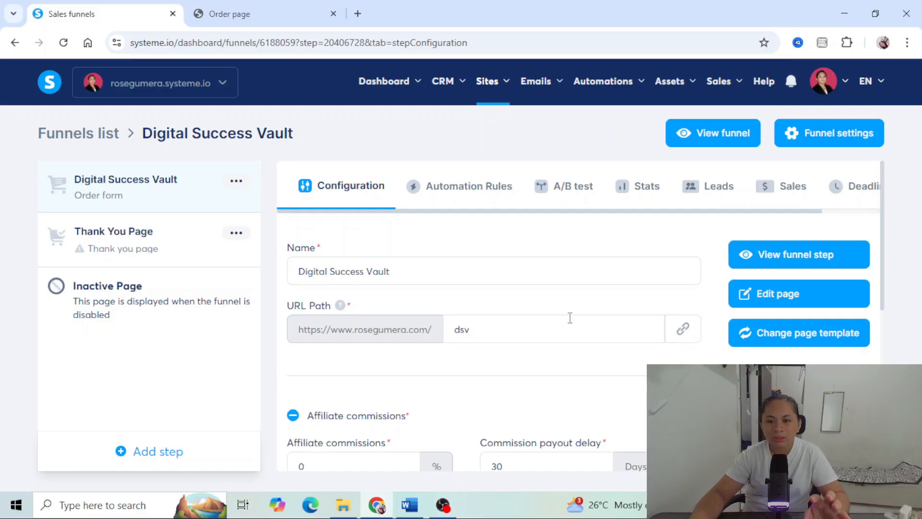
click(789, 295)
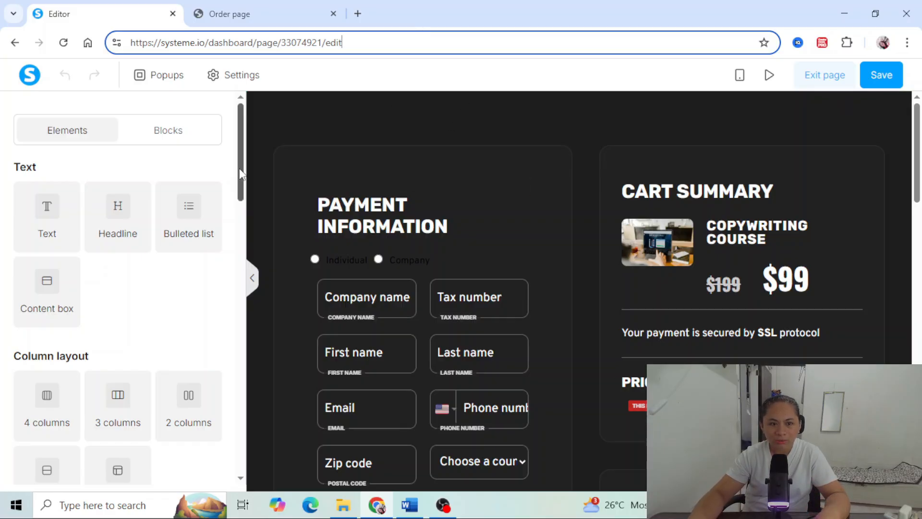
- Look through the available page elements, from text and column layouts to payment, media and social elements
scroll(170, 227, down, 5)
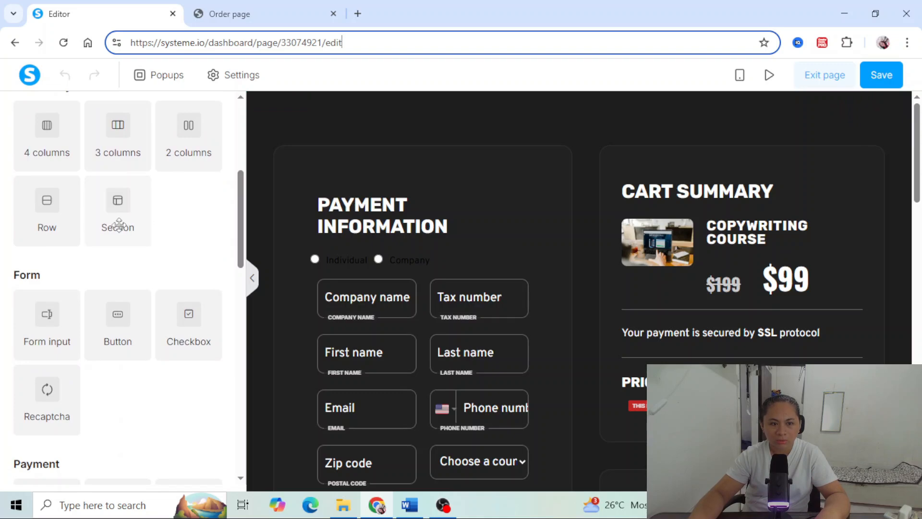
drag(116, 222, 111, 218)
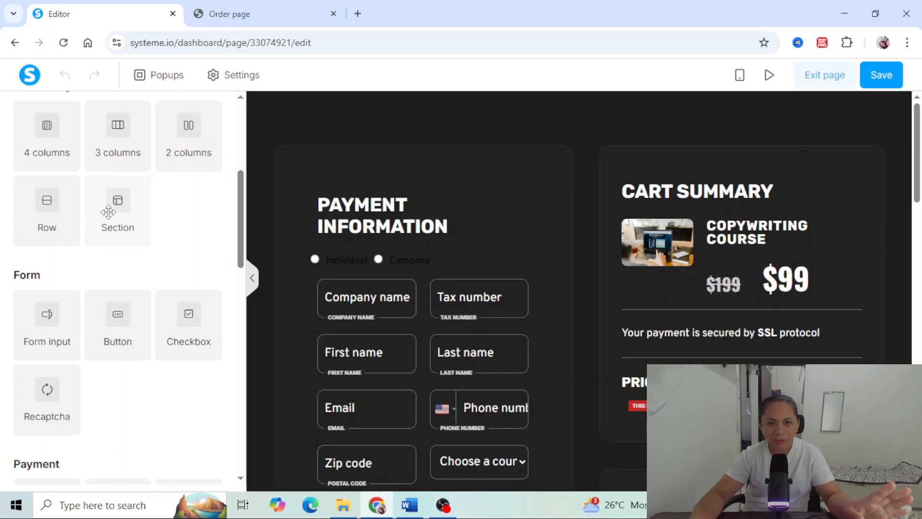
scroll(113, 197, up, 5)
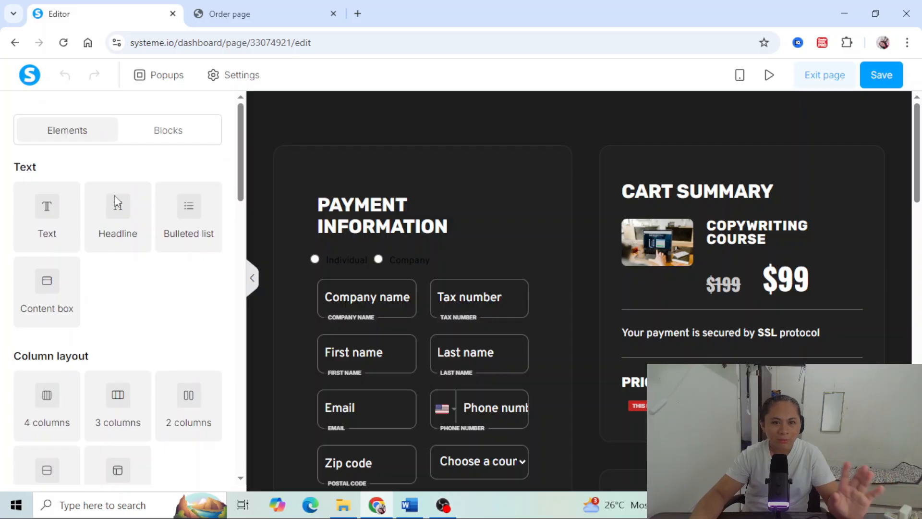
drag(51, 172, 4, 177)
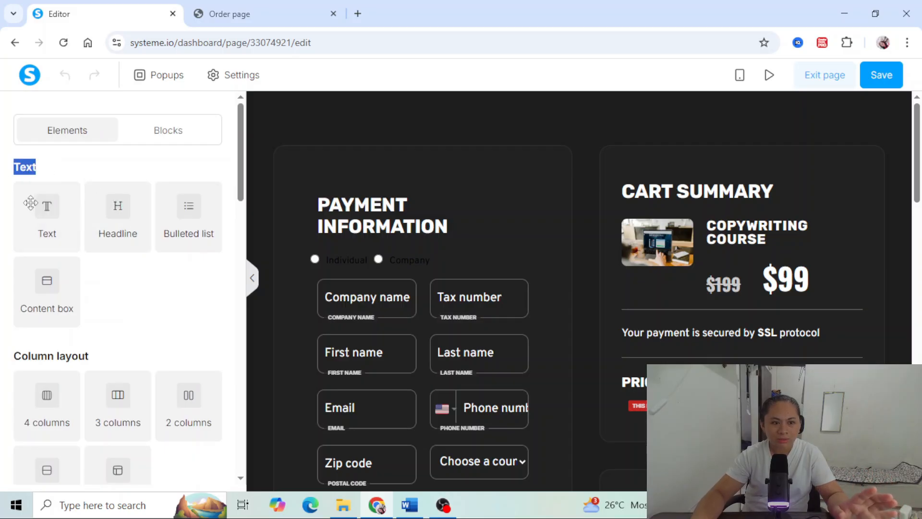
scroll(96, 236, down, 3)
scroll(102, 221, down, 3)
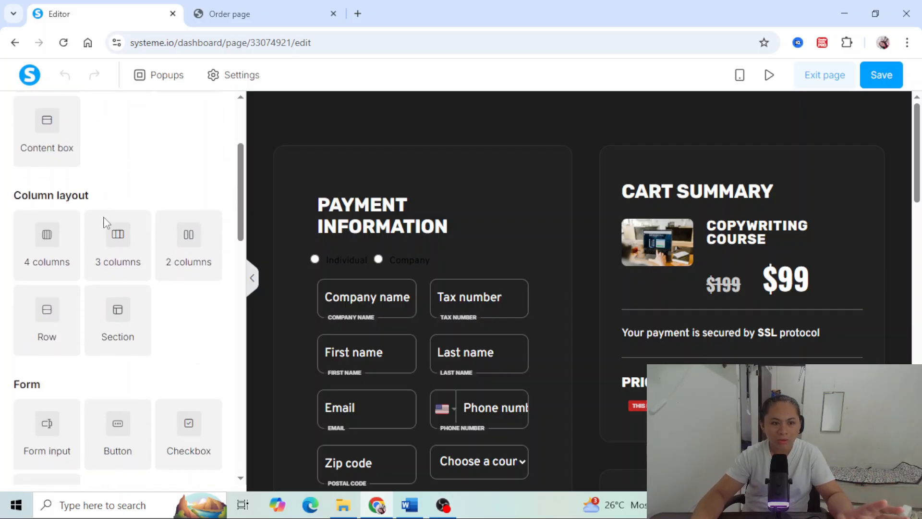
scroll(65, 289, down, 3)
scroll(86, 308, down, 10)
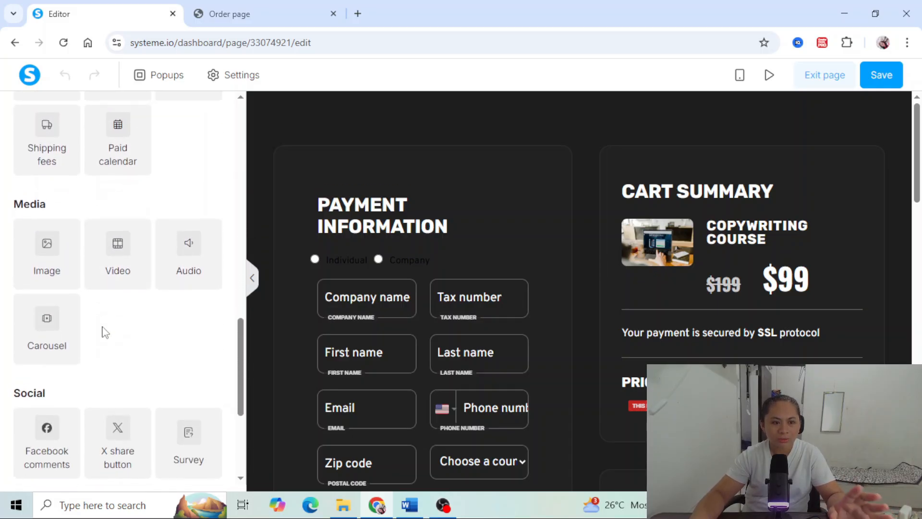
scroll(106, 329, down, 5)
scroll(78, 308, up, 4)
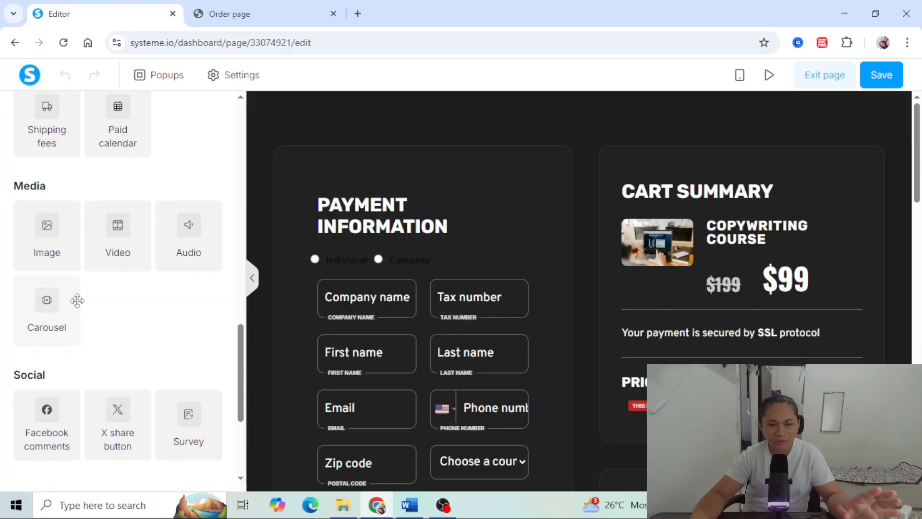
- Add an empty section at the top of the page, above the payment information and cart summary
scroll(77, 301, up, 4)
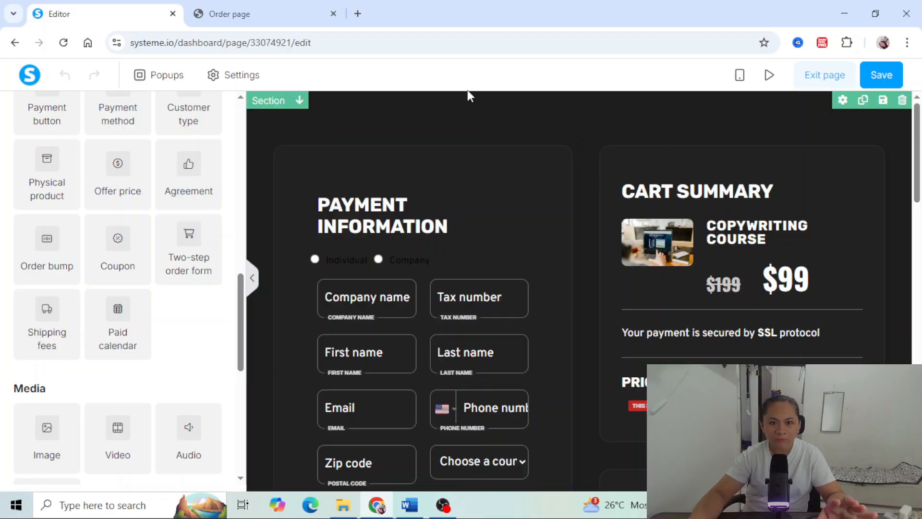
scroll(149, 202, up, 10)
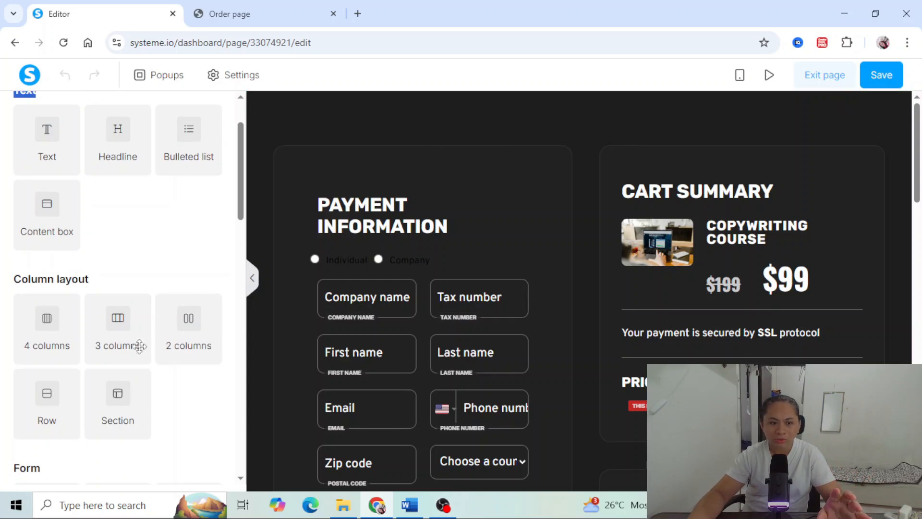
drag(118, 402, 470, 128)
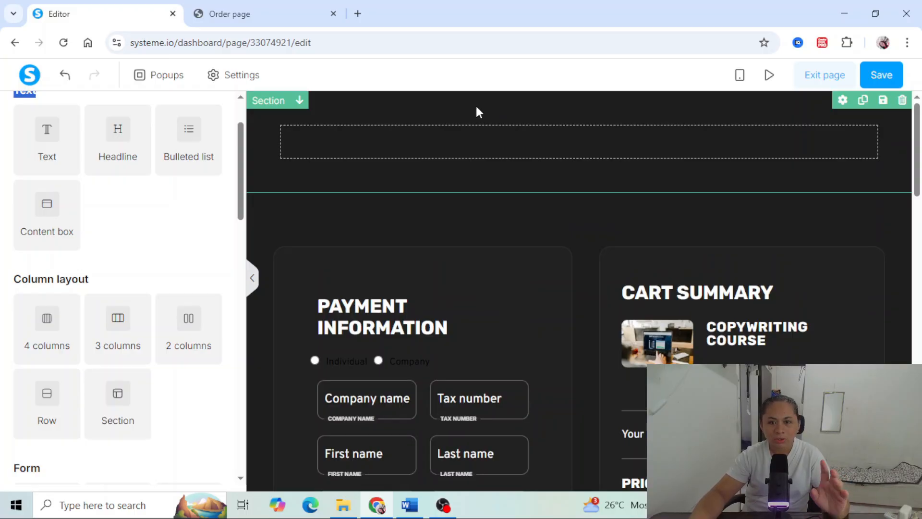
- Set the page's default typography to the Lato font with size 18 and line height 28
click(240, 76)
scroll(159, 144, up, 2)
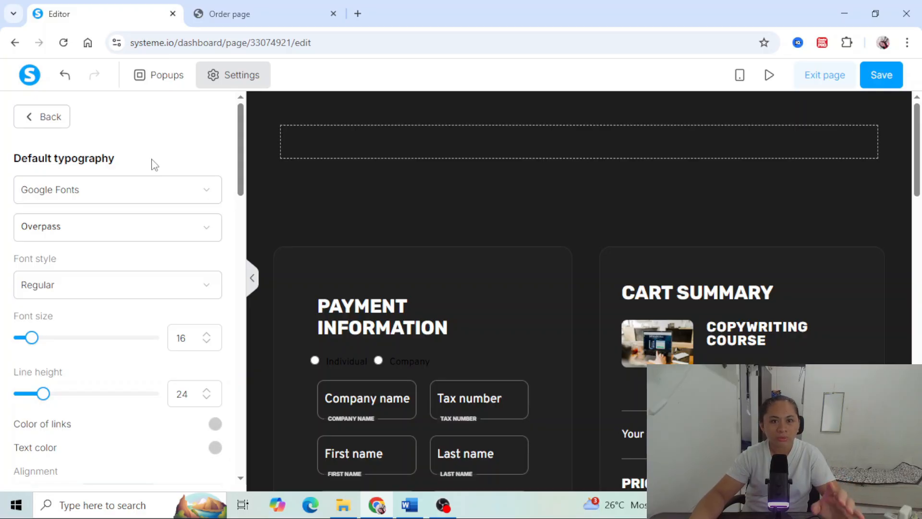
click(121, 236)
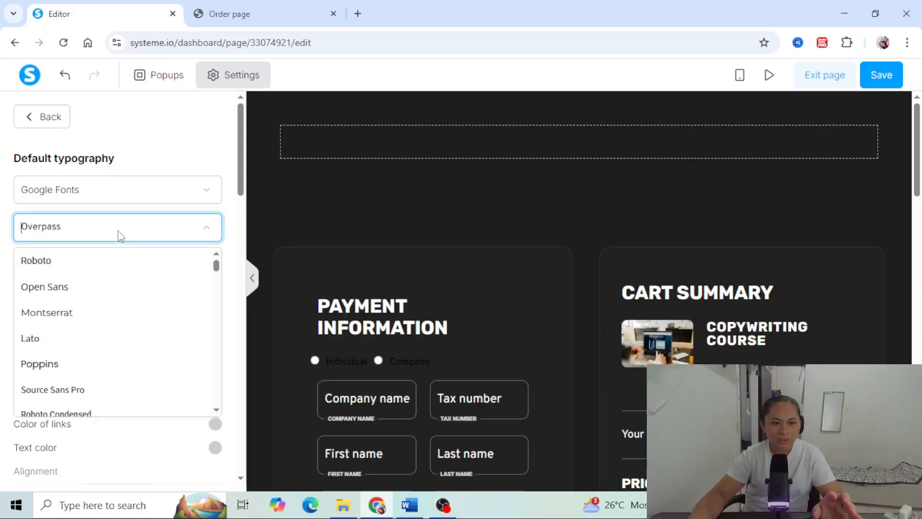
click(62, 338)
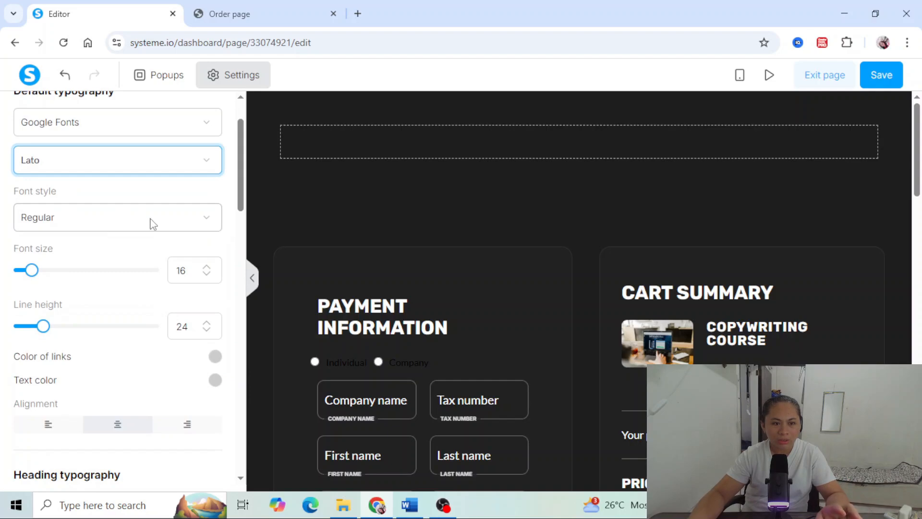
click(208, 267)
click(208, 267)
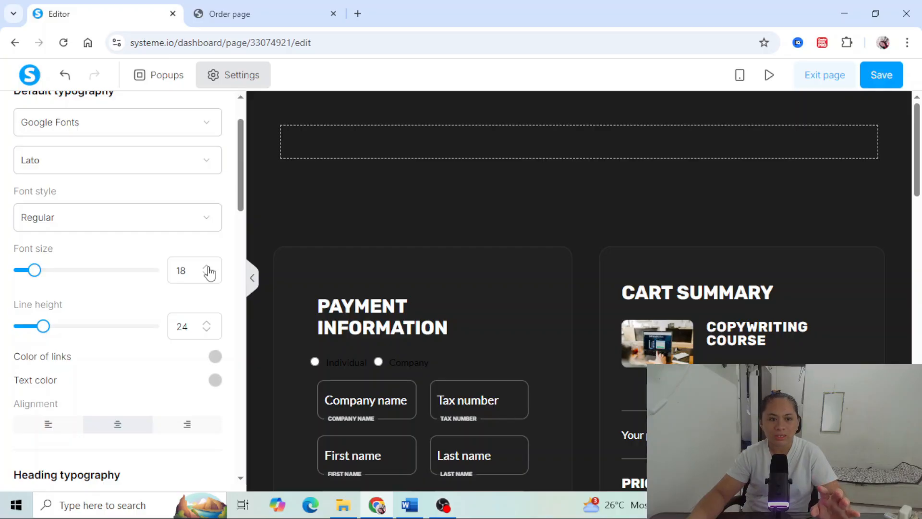
scroll(202, 293, down, 1)
click(208, 256)
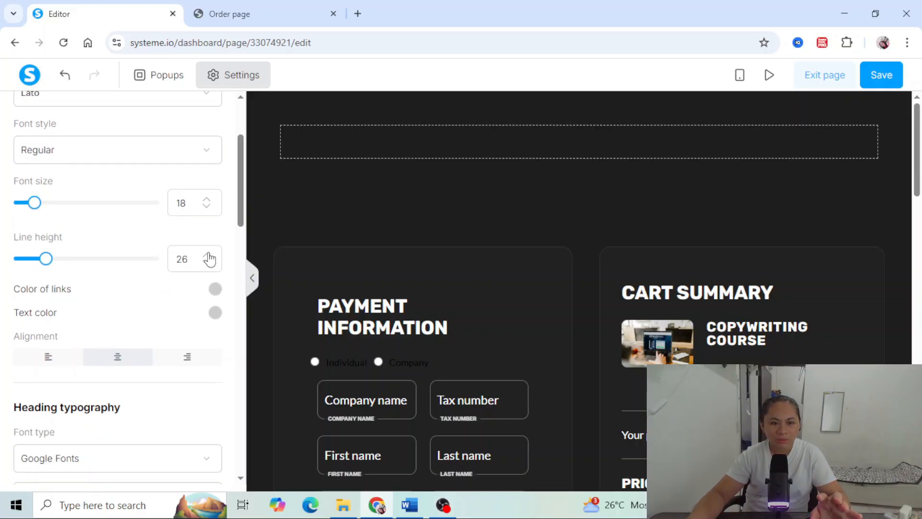
click(209, 255)
click(209, 256)
- Change the default color of links to a strong blue
scroll(163, 317, down, 2)
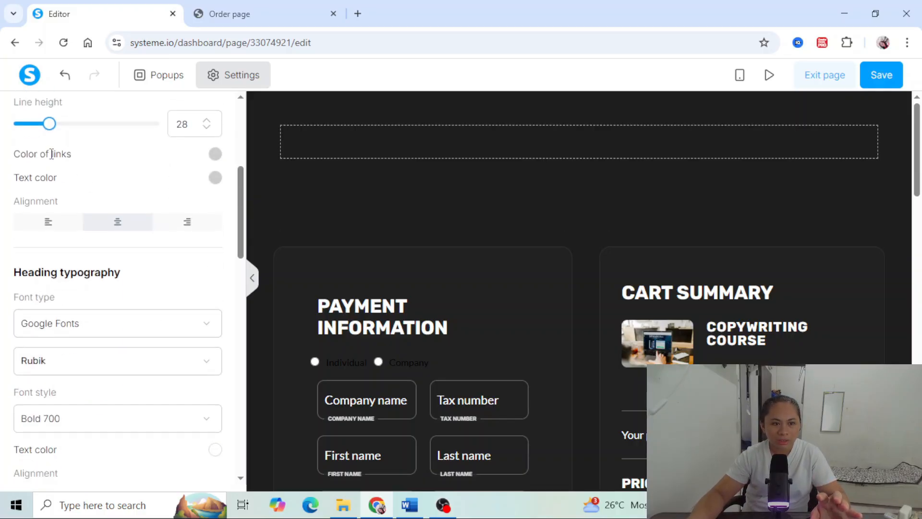
click(214, 153)
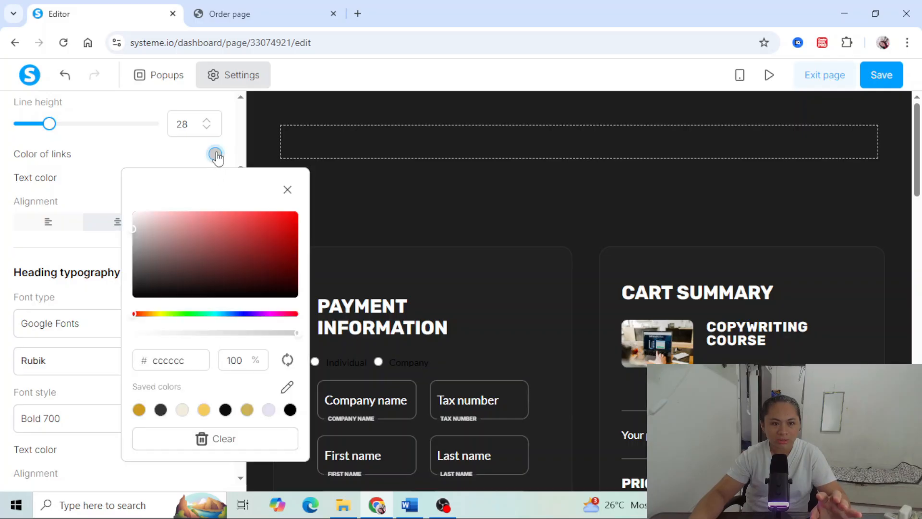
click(138, 260)
click(241, 313)
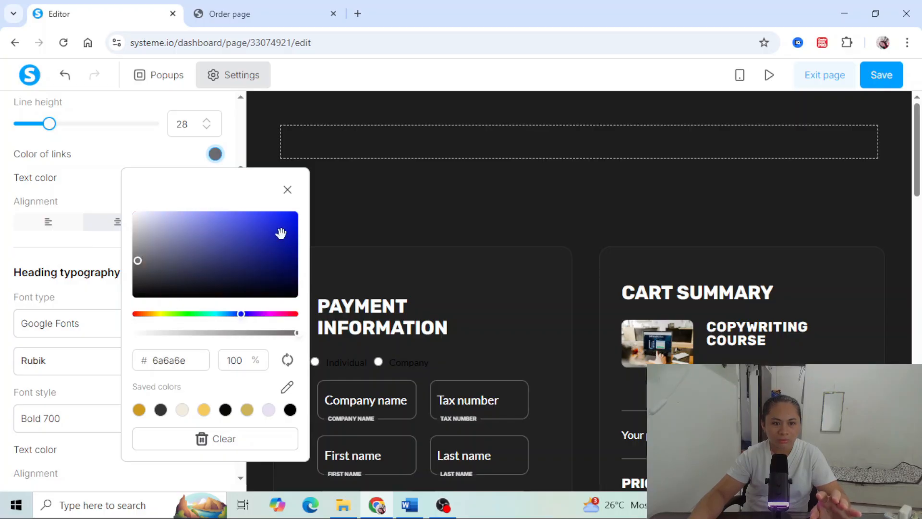
click(288, 219)
click(287, 189)
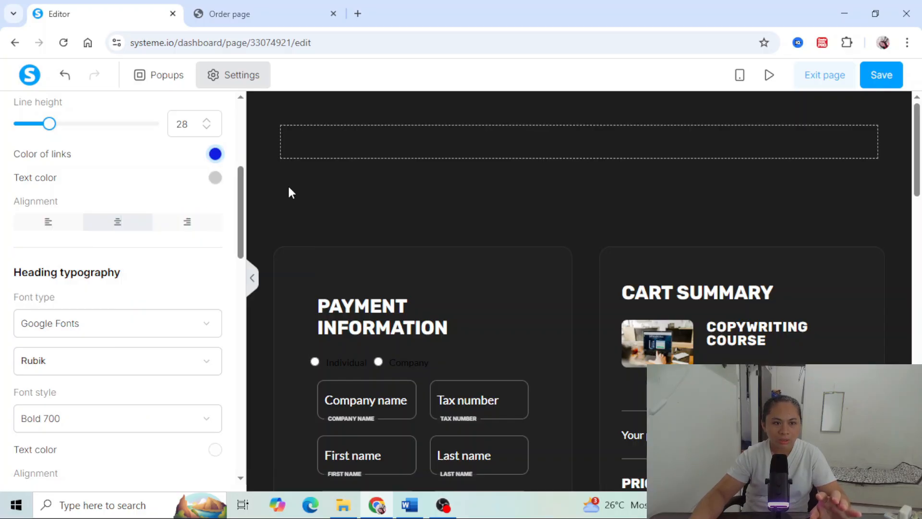
- Set the default text color to the saved cream color
click(215, 178)
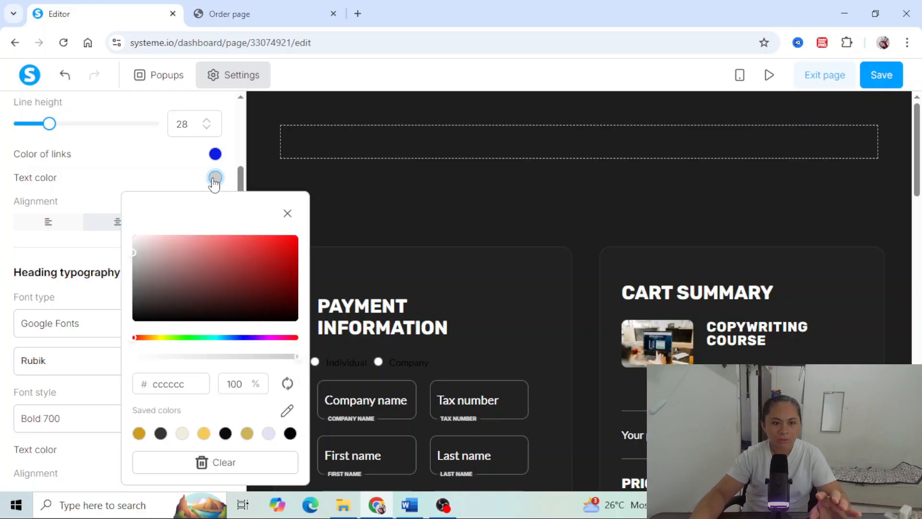
click(182, 433)
click(287, 213)
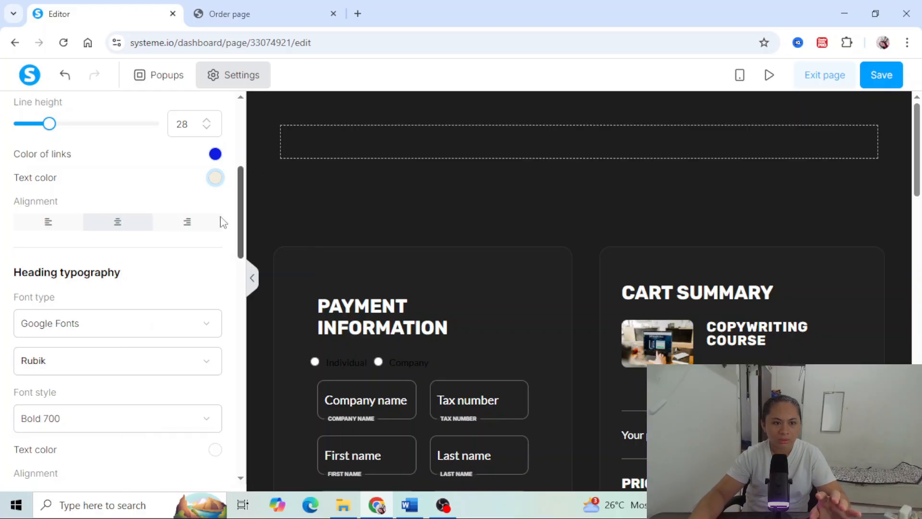
- Set the heading typography to the Playfair Display font in the Black 900 style
scroll(142, 253, down, 3)
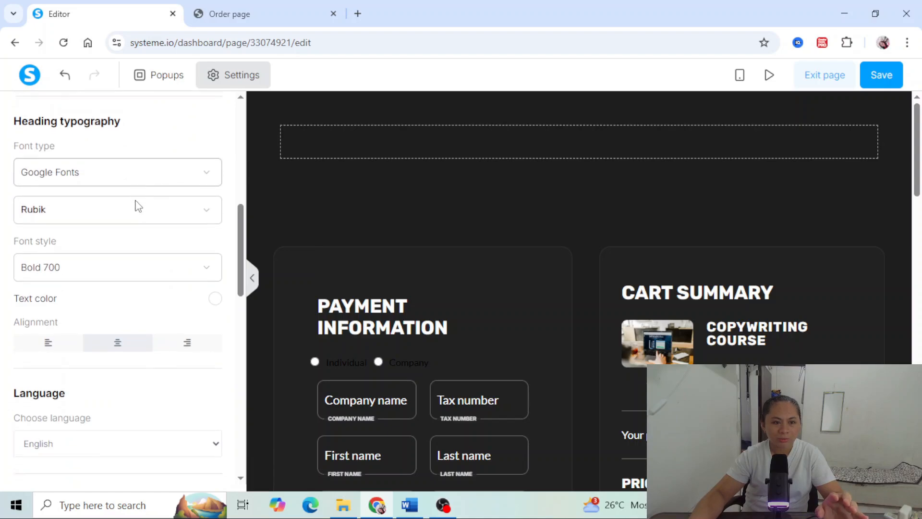
scroll(139, 205, down, 1)
click(138, 163)
click(118, 189)
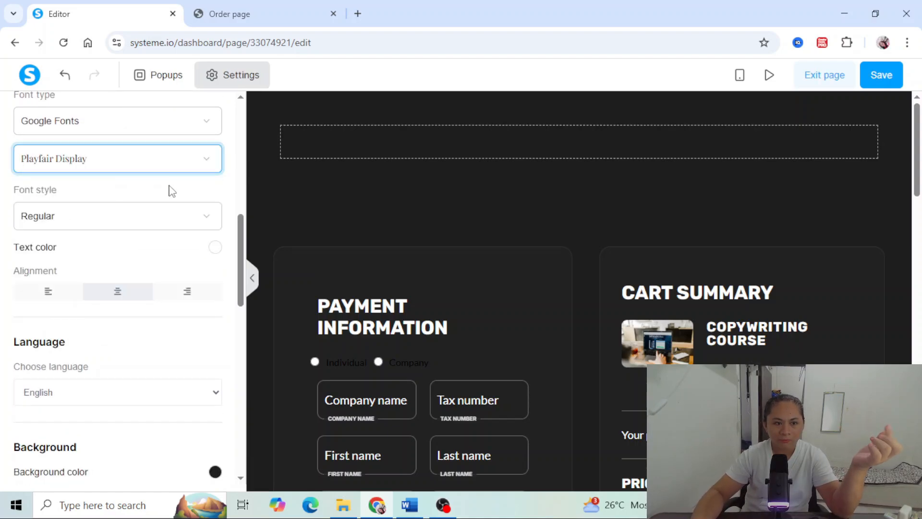
click(147, 222)
scroll(116, 380, down, 3)
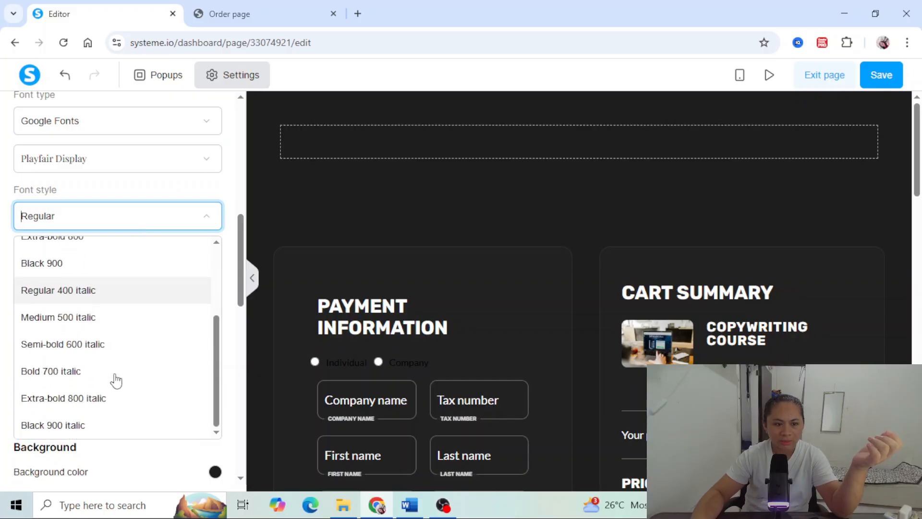
click(81, 266)
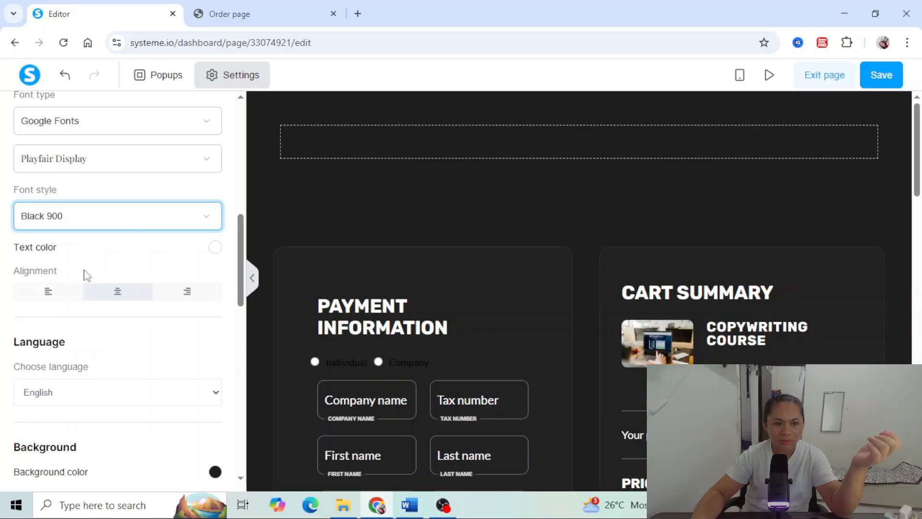
- Apply the saved cream color to the heading text
click(215, 247)
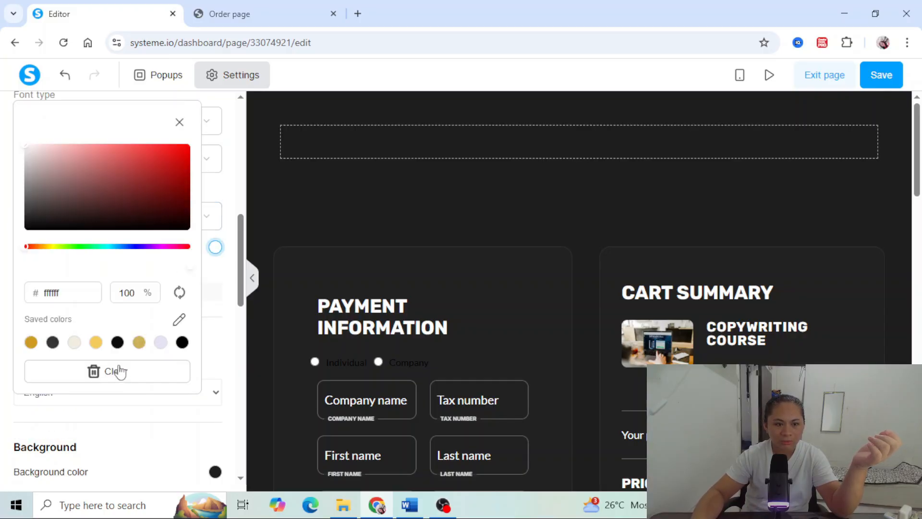
click(74, 342)
click(199, 241)
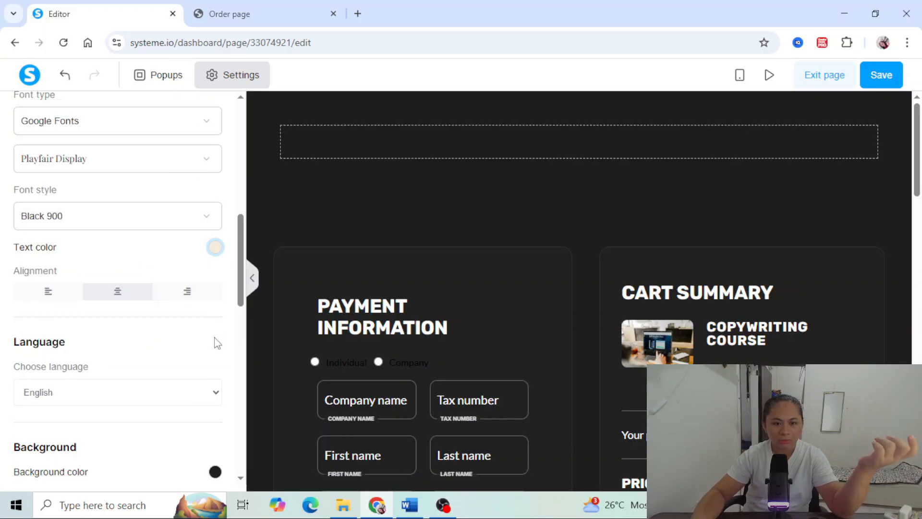
- Change the page's background color to a dark gray and look over the order form
scroll(218, 343, down, 3)
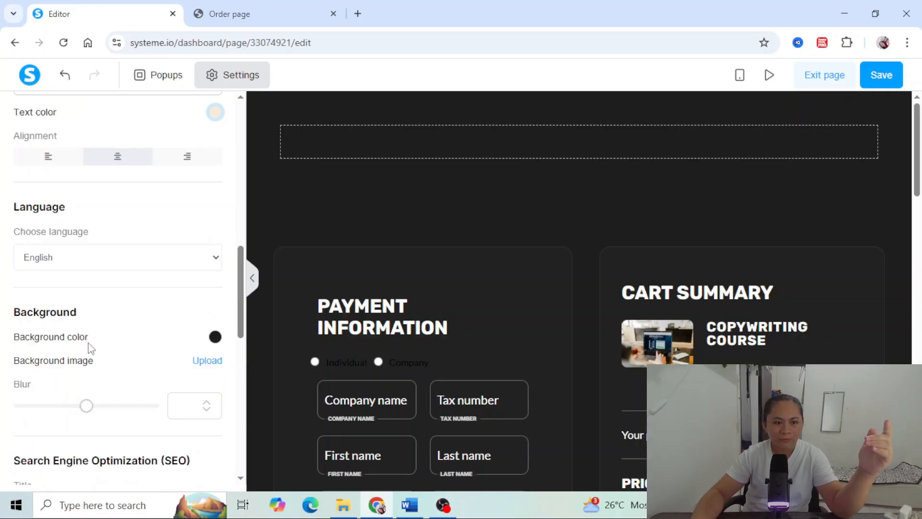
scroll(92, 348, down, 2)
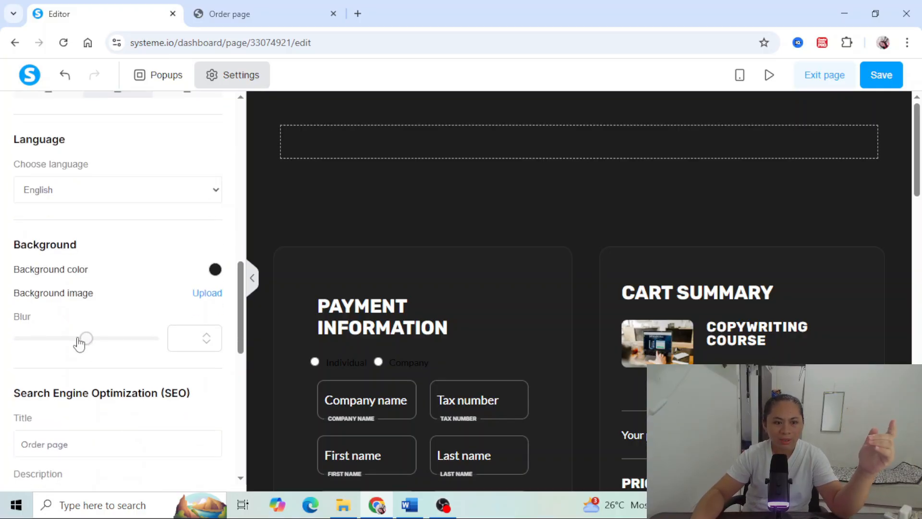
click(216, 273)
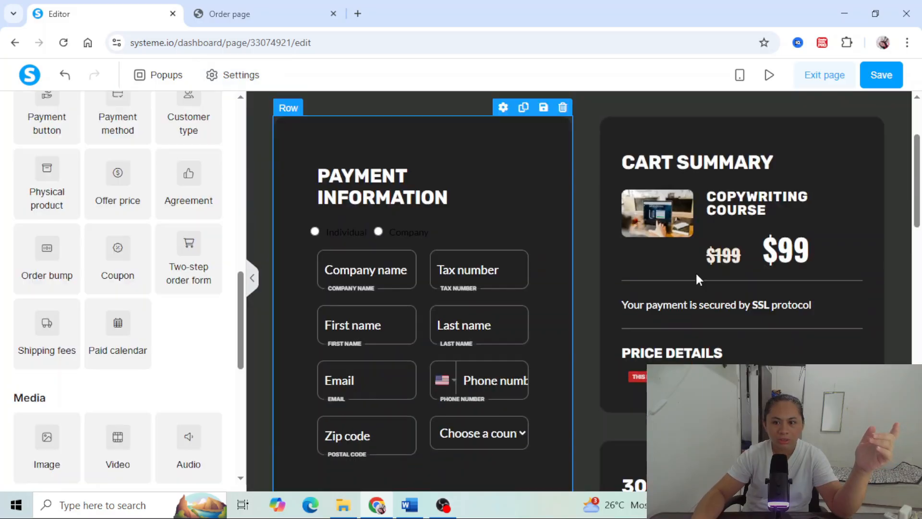
scroll(698, 278, down, 15)
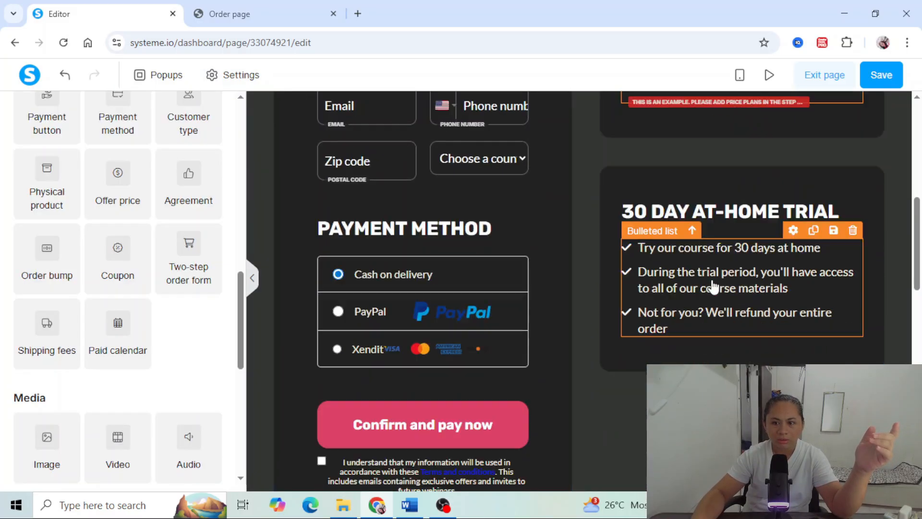
scroll(576, 288, up, 15)
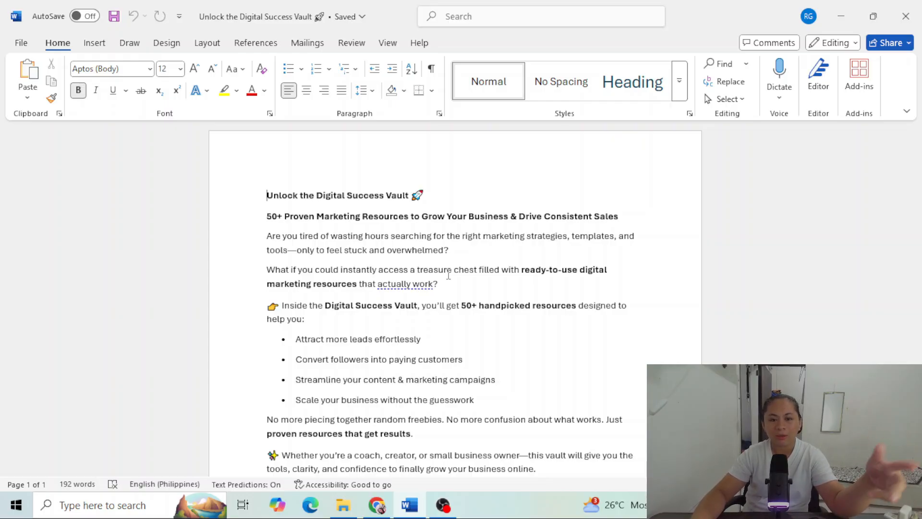
- Review the sales copy in the Word document and select the "50+ Proven Marketing Resources to Grow Your Business & Drive Consistent Sales" line
scroll(448, 275, down, 5)
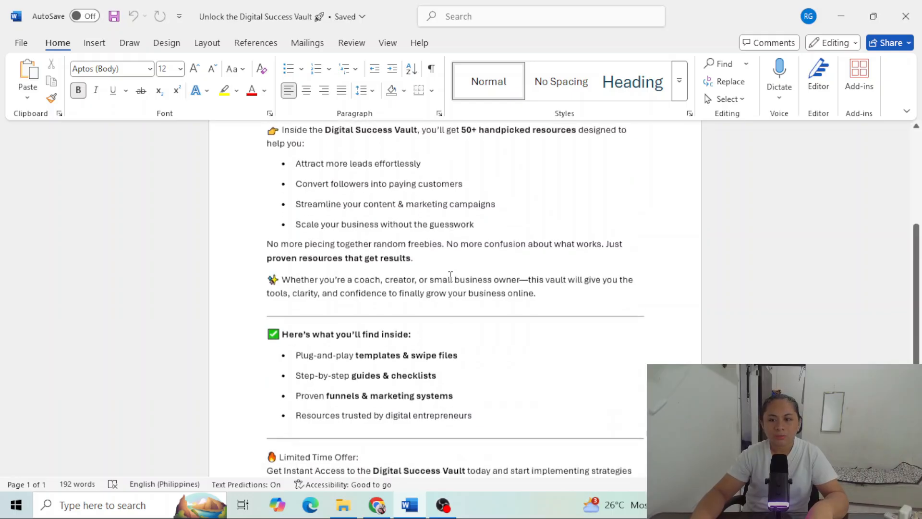
scroll(451, 277, down, 3)
scroll(451, 277, up, 2)
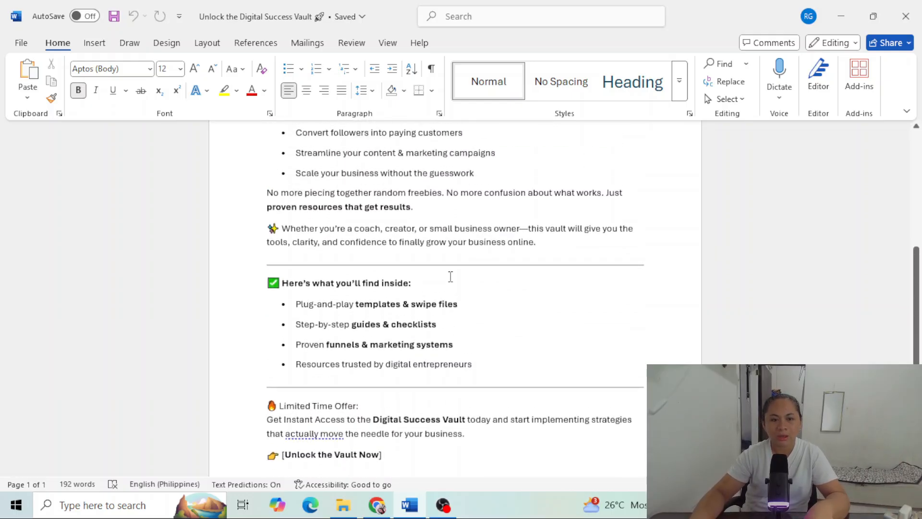
scroll(451, 277, up, 5)
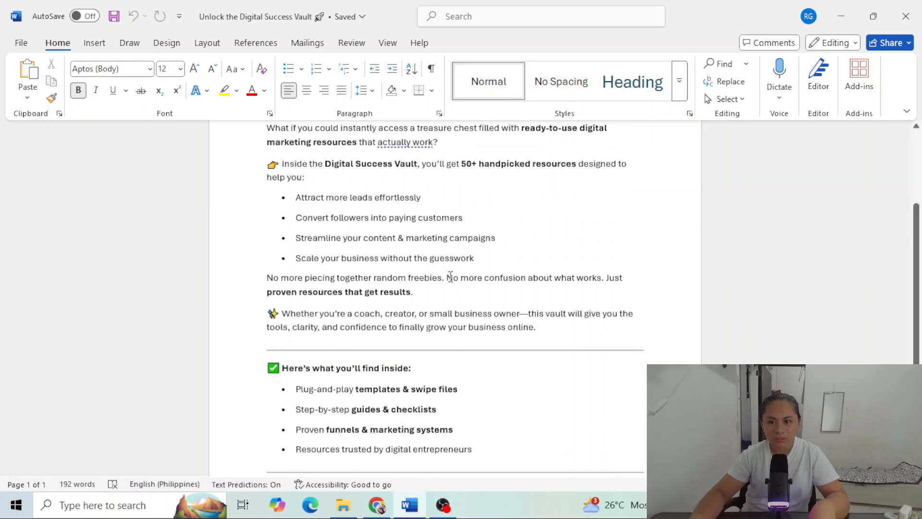
scroll(451, 276, up, 2)
drag(268, 216, 645, 221)
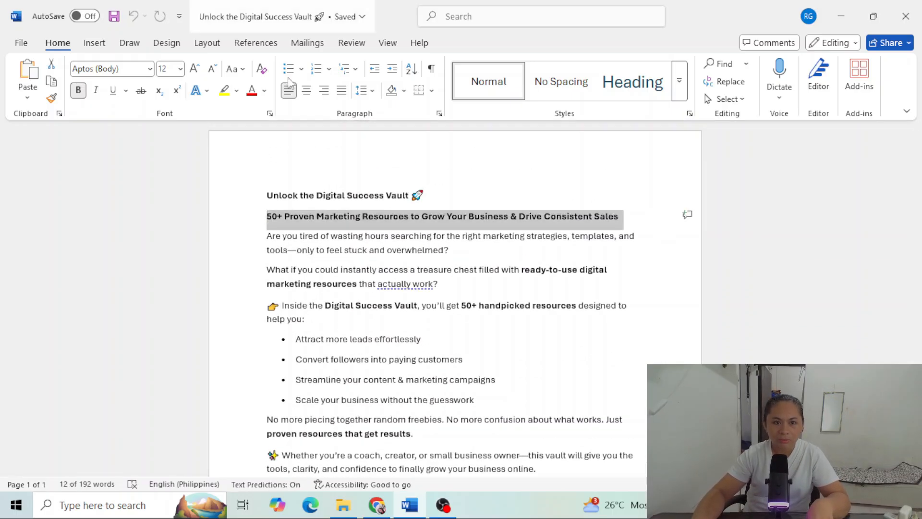
click(442, 511)
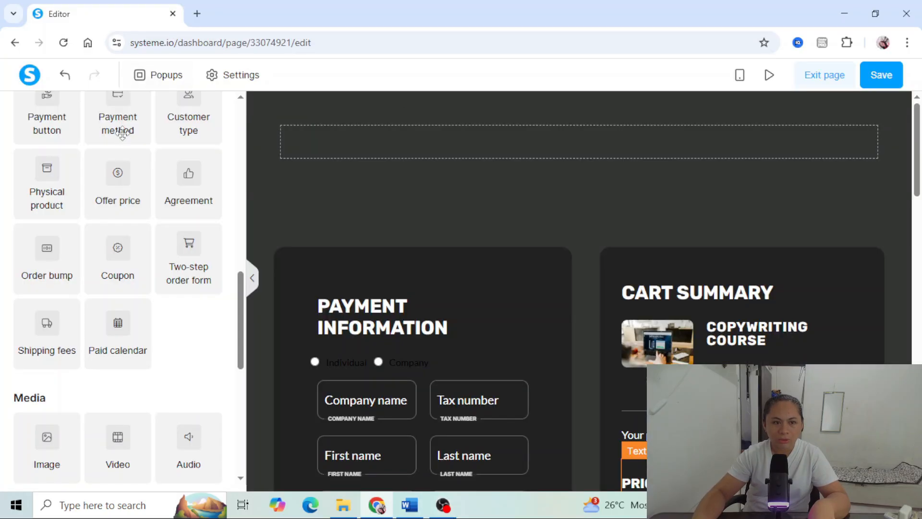
- Return to the page editor in the browser and add an image element to the empty row above the payment form
scroll(137, 156, up, 2)
scroll(137, 156, up, 6)
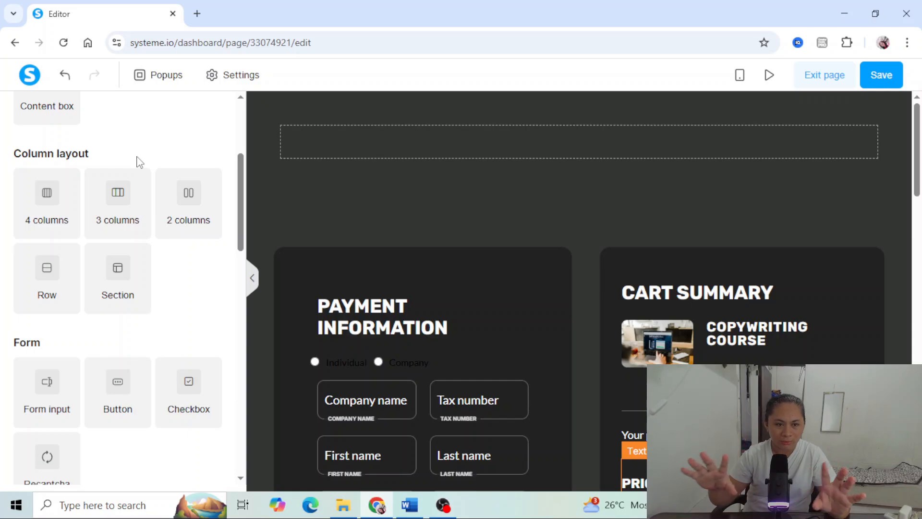
scroll(138, 161, up, 4)
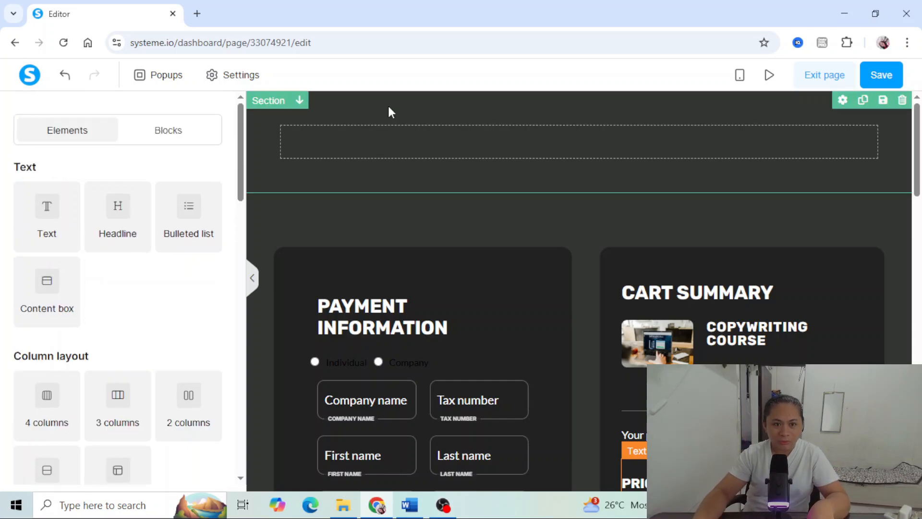
scroll(182, 259, down, 1)
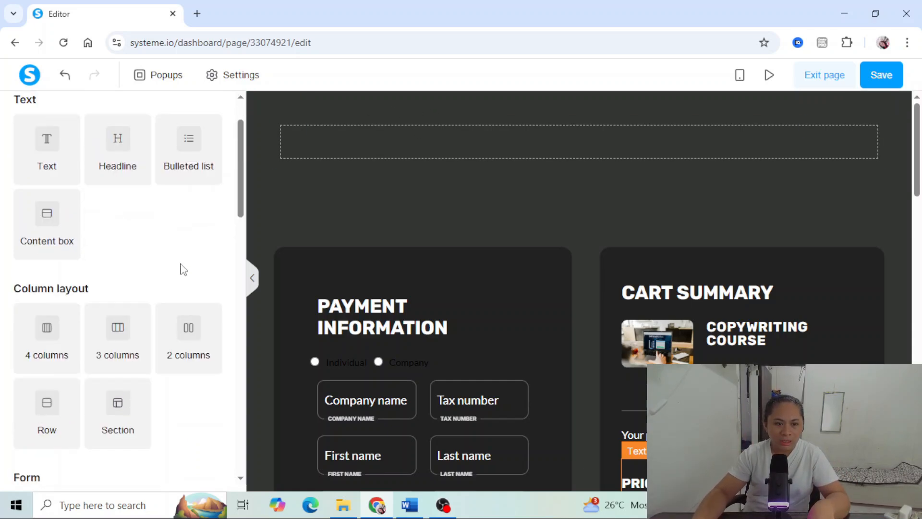
drag(240, 195, 246, 321)
scroll(150, 352, down, 5)
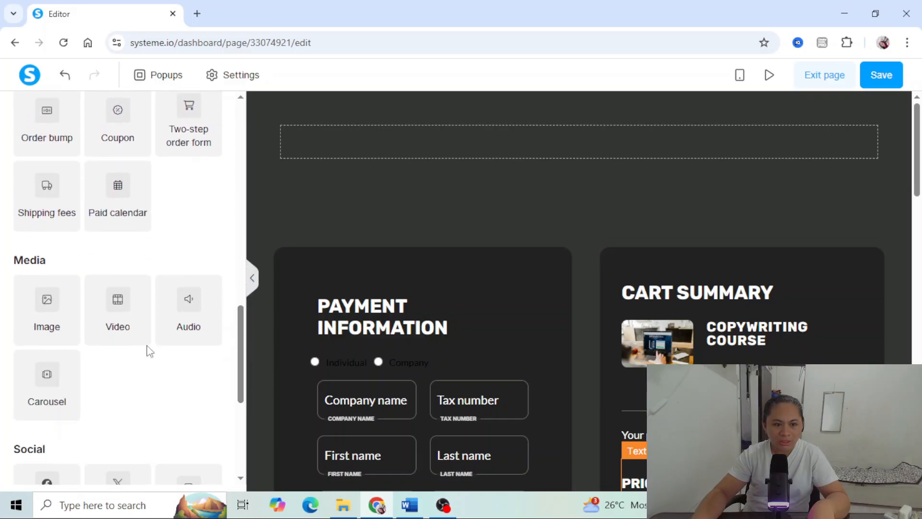
drag(47, 316, 508, 154)
- Add a headline element below the image and a text element beneath the headline
scroll(114, 213, up, 14)
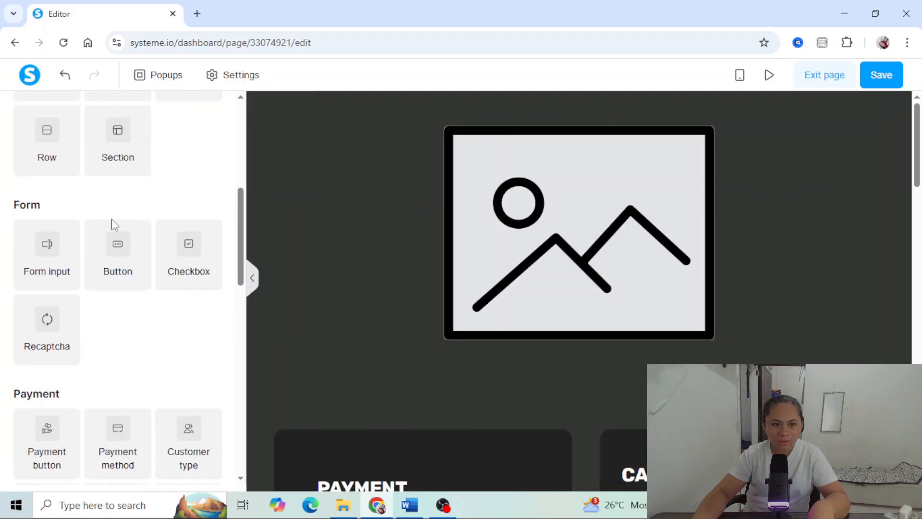
scroll(114, 223, up, 3)
drag(113, 223, 572, 348)
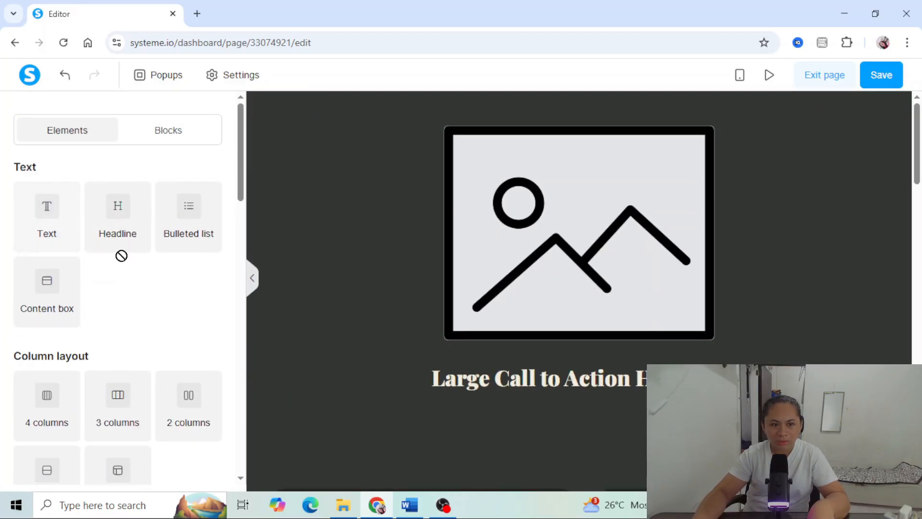
drag(121, 256, 561, 399)
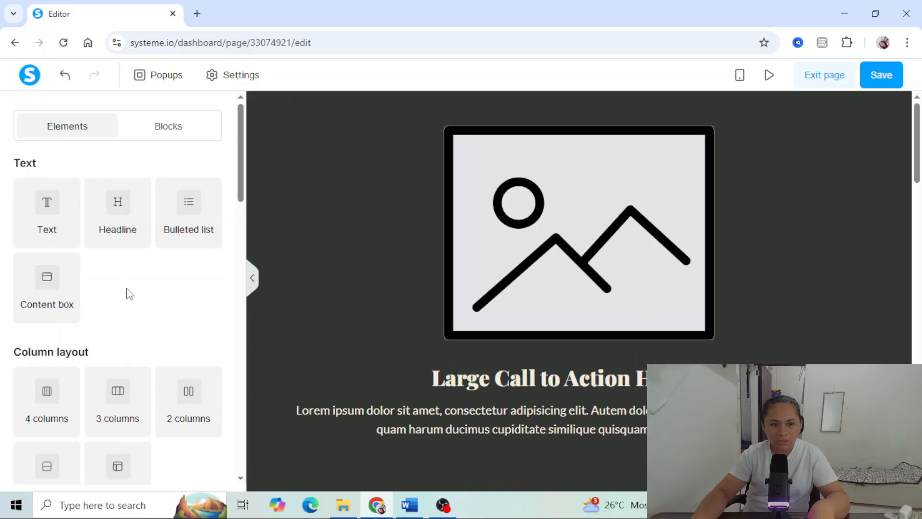
- Add a button element below the placeholder text paragraph
scroll(130, 294, down, 4)
scroll(126, 287, down, 3)
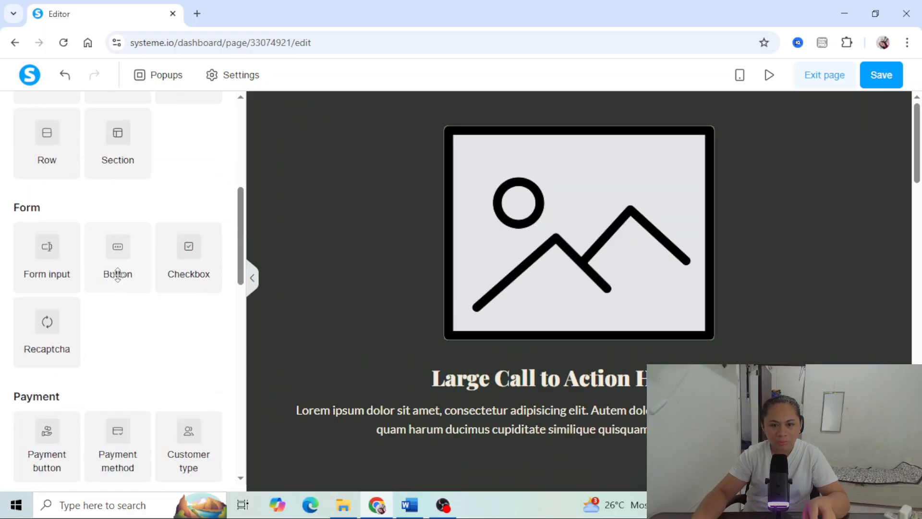
drag(118, 250, 569, 439)
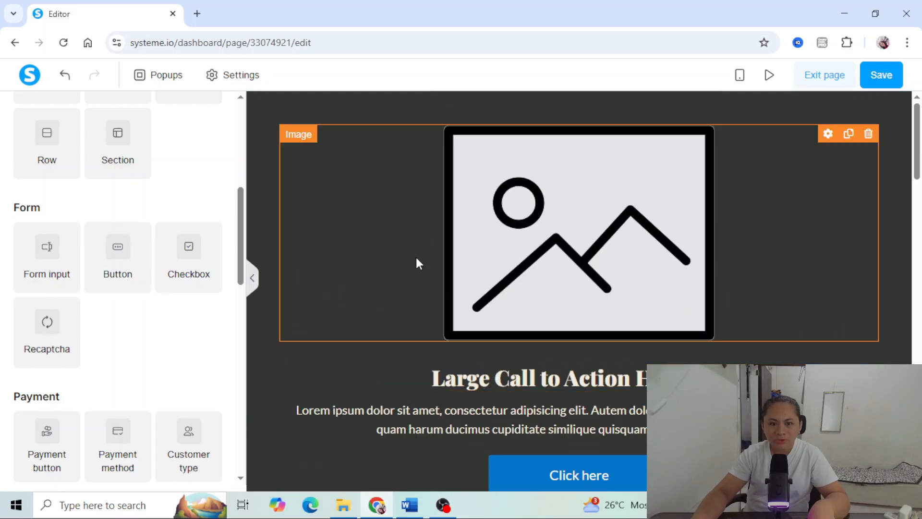
- Replace the placeholder headline with the selected "50+ Proven Marketing Resources" line from Word, using font size 44 and line height 60
scroll(418, 261, down, 3)
click(534, 246)
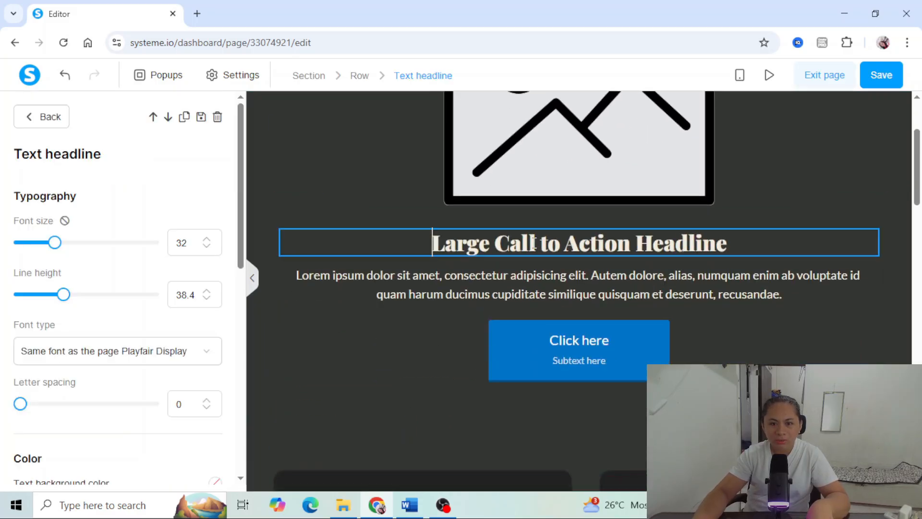
drag(407, 239, 852, 268)
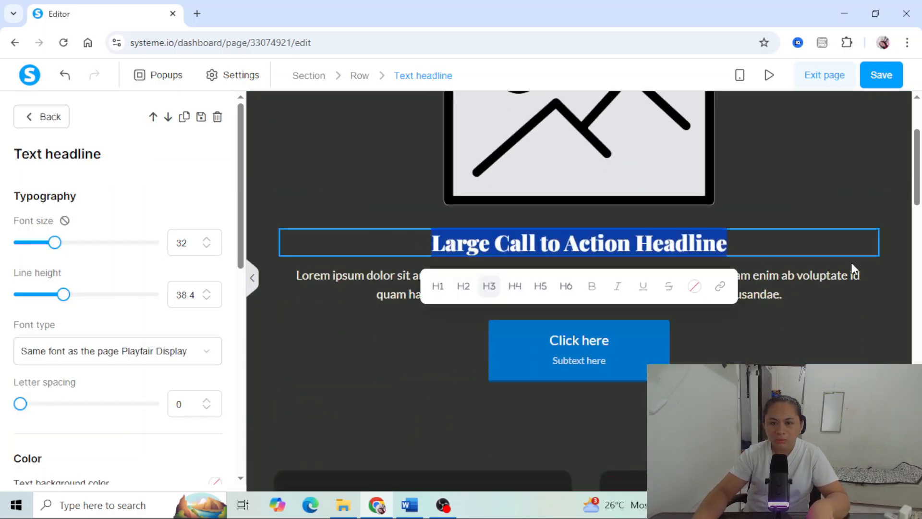
key(BackSpace)
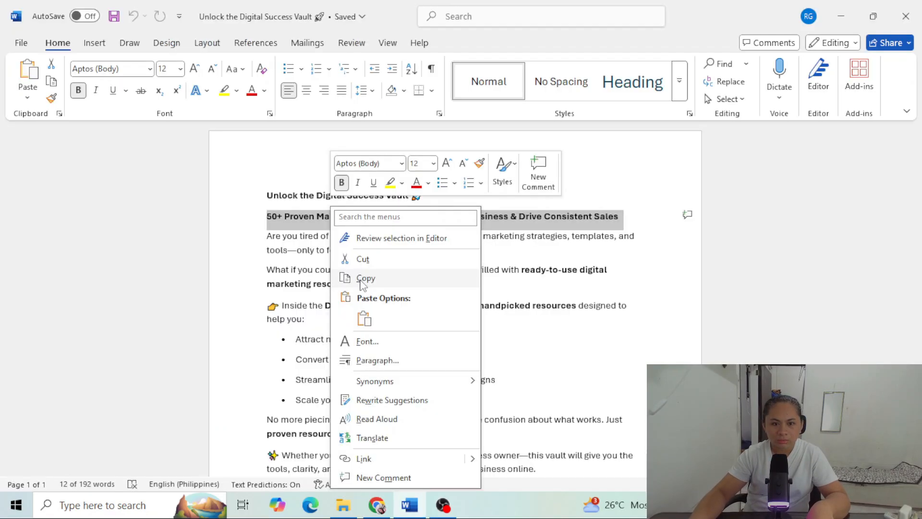
click(363, 279)
key(alt+Tab)
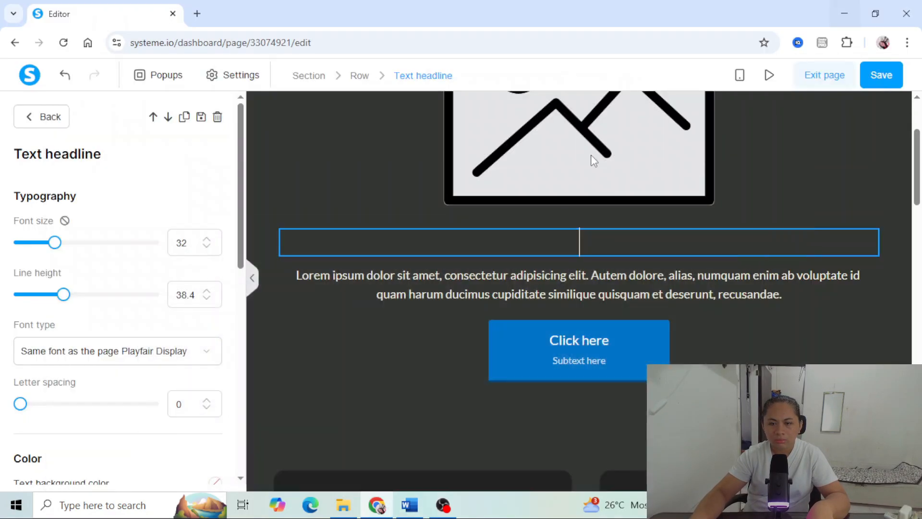
right_click(543, 237)
click(572, 337)
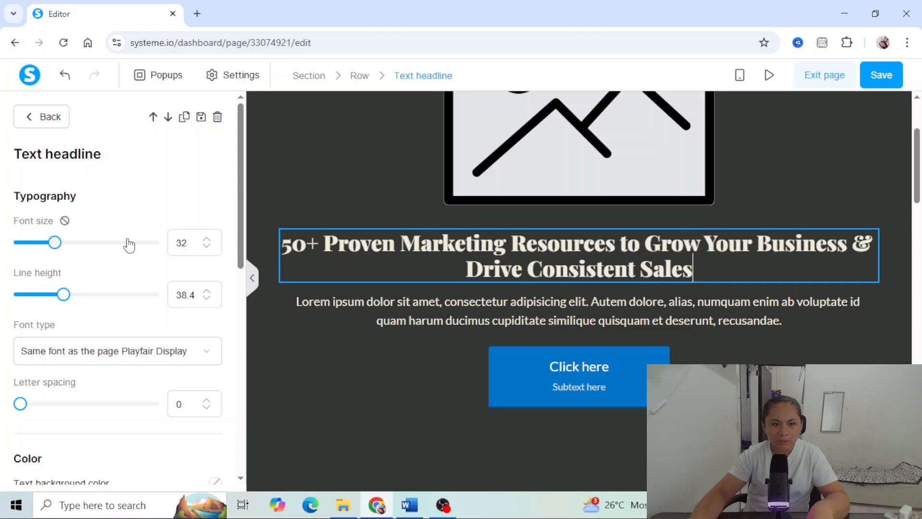
mouse_move(58, 254)
mouse_down()
mouse_move(101, 254)
mouse_move(73, 247)
mouse_up()
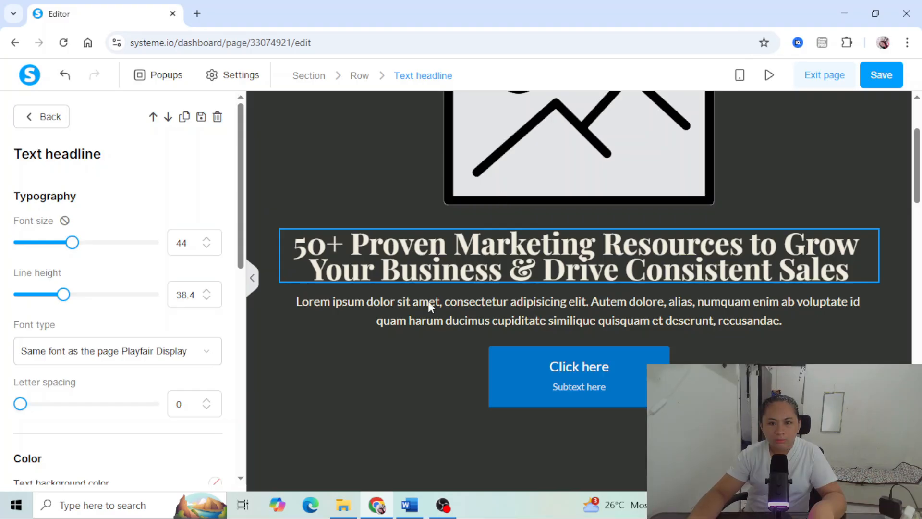
drag(71, 303, 102, 302)
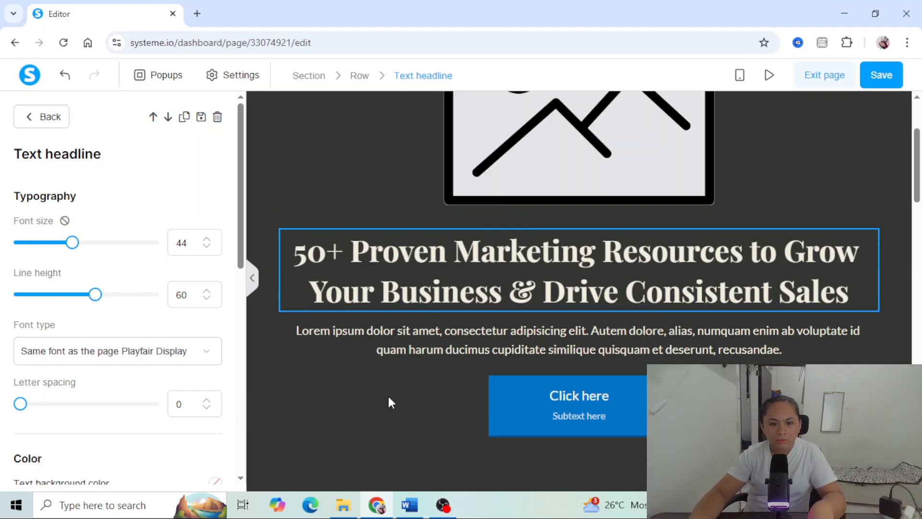
- Replace the placeholder paragraph with Word's "Are you tired" and "What if you could" paragraphs, separated by a blank line
click(409, 505)
drag(267, 235, 437, 285)
right_click(435, 254)
click(462, 296)
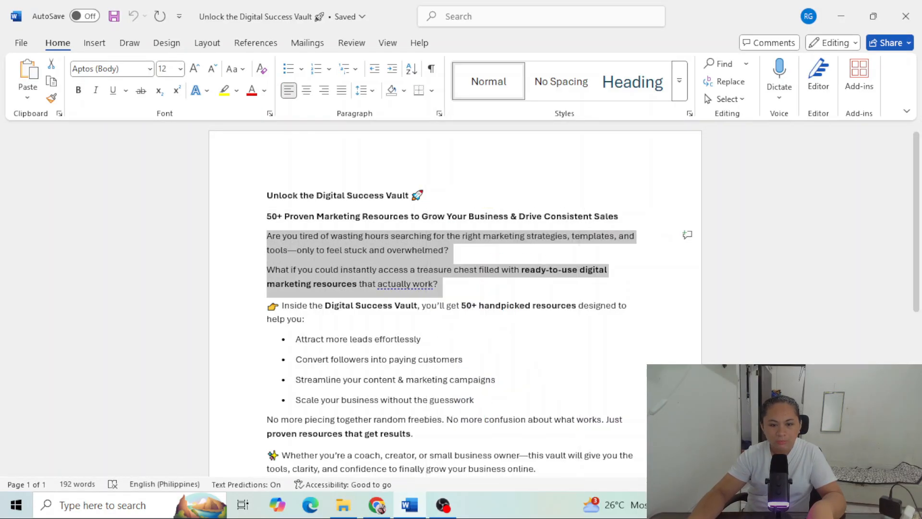
click(376, 505)
right_click(375, 336)
click(418, 251)
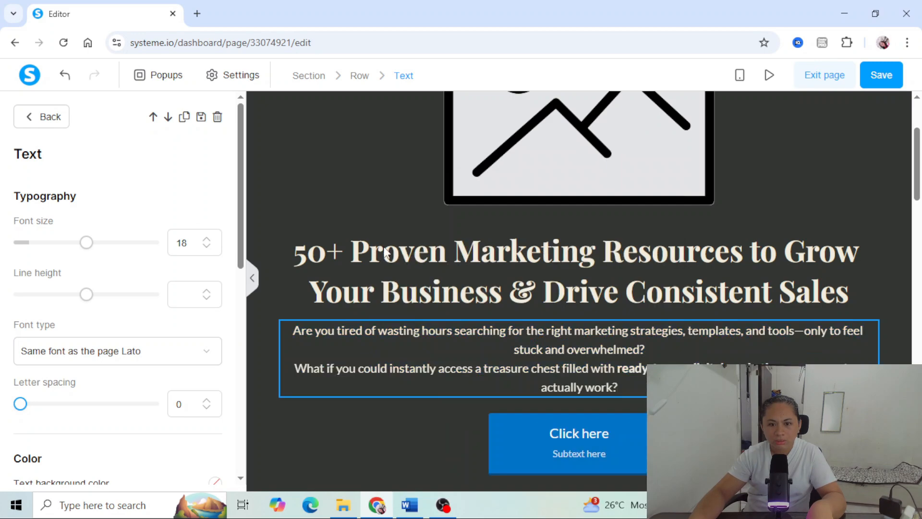
scroll(387, 253, down, 1)
- Apply the saved gold color cd9c20 to the words "50+ Proven Marketing Resources" in the headline
click(510, 184)
drag(455, 179, 469, 177)
click(616, 170)
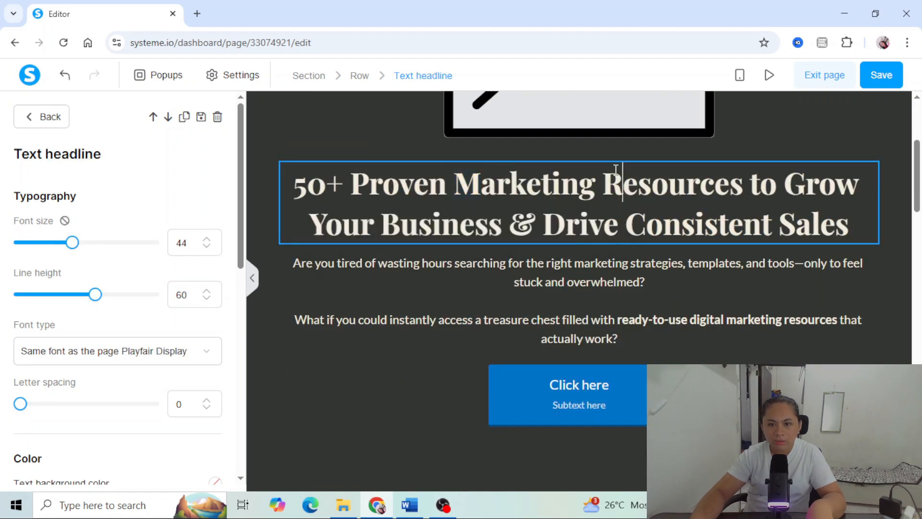
drag(297, 187, 744, 183)
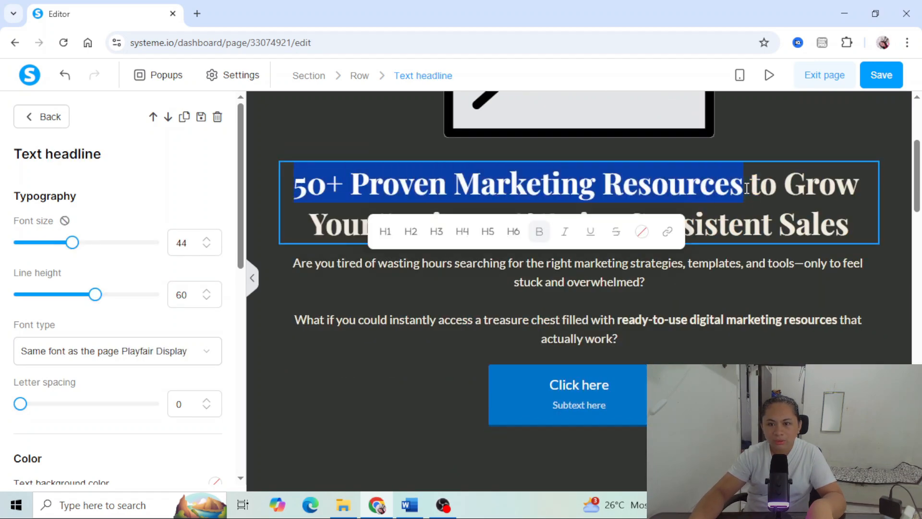
click(634, 232)
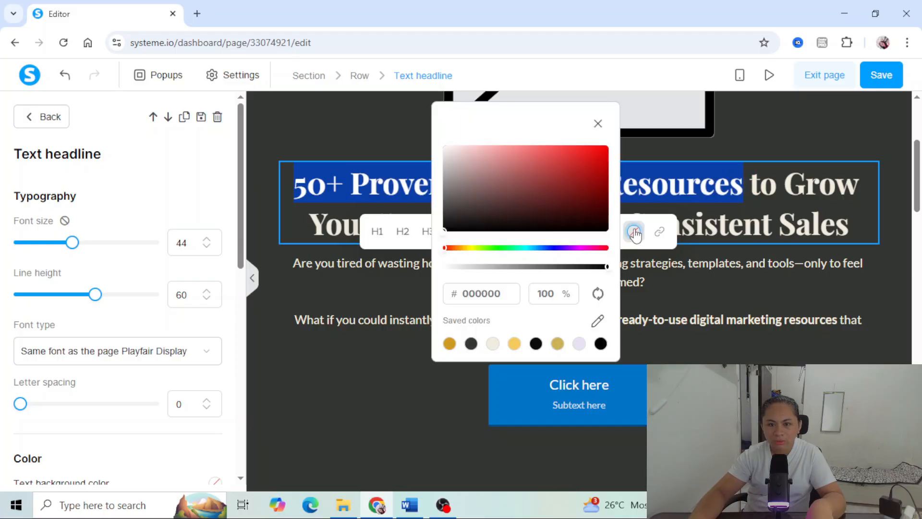
click(450, 344)
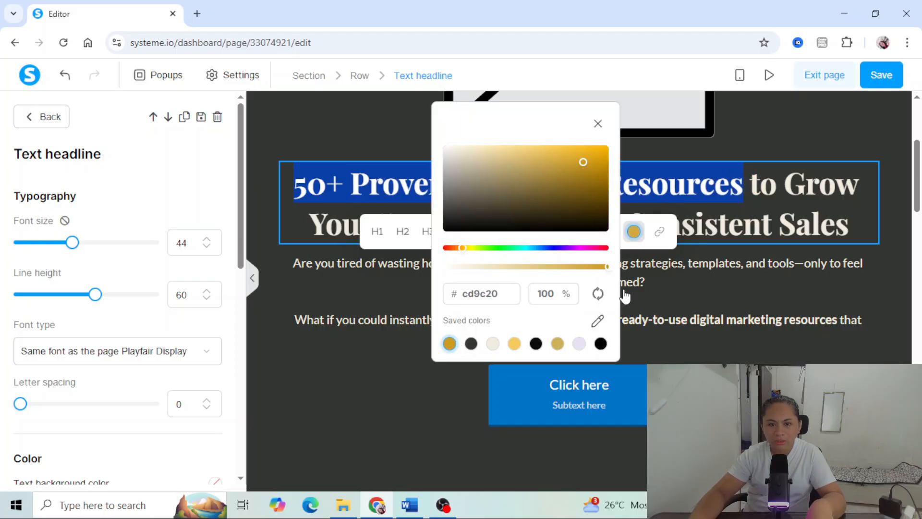
click(771, 264)
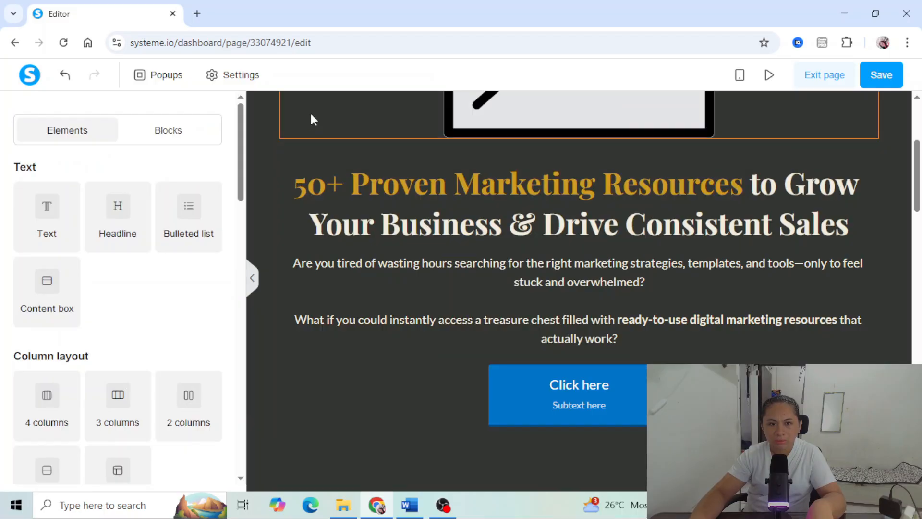
- Select the placeholder image above the headline and open the upload dialog for its image file
scroll(300, 183, up, 3)
scroll(311, 192, down, 3)
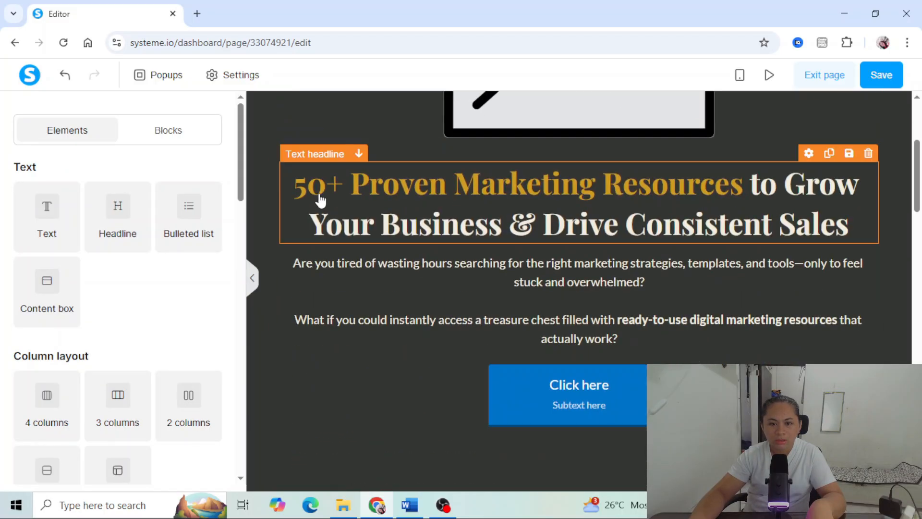
scroll(319, 201, up, 4)
click(429, 160)
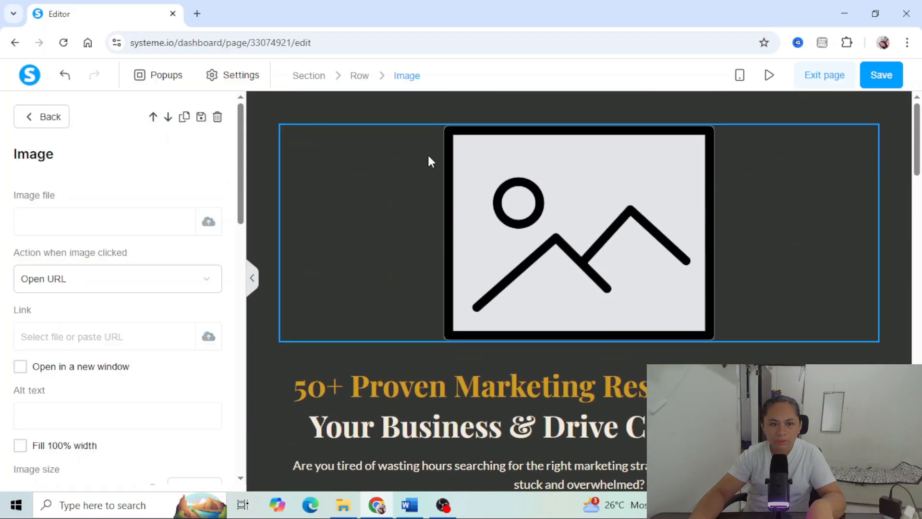
click(613, 159)
click(613, 159)
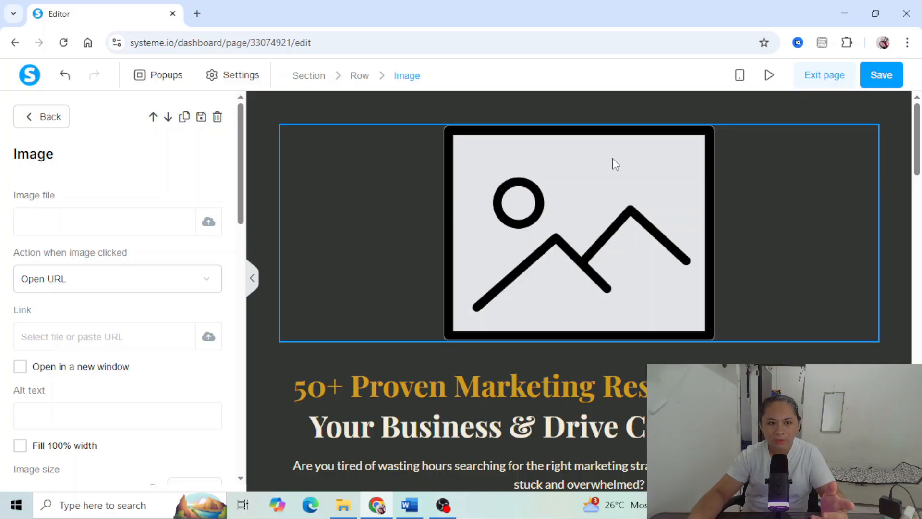
click(209, 222)
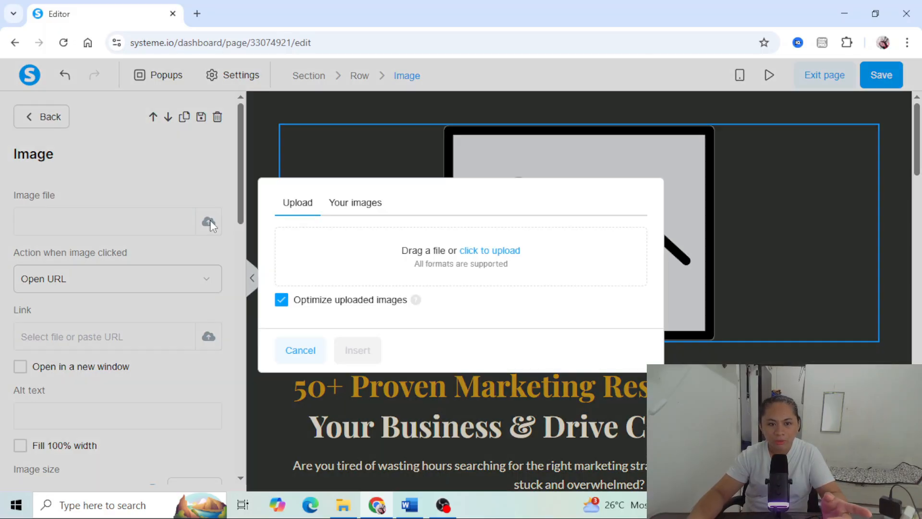
click(498, 256)
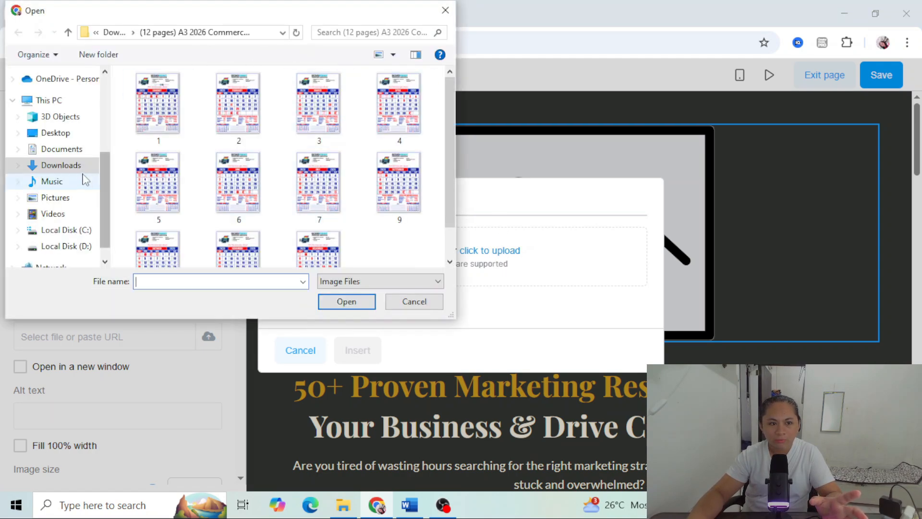
click(62, 165)
scroll(295, 175, up, 1)
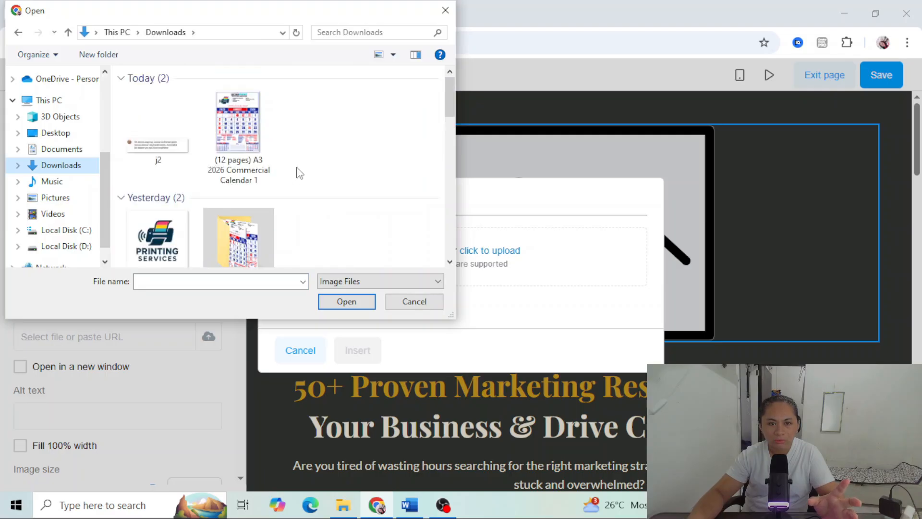
click(444, 11)
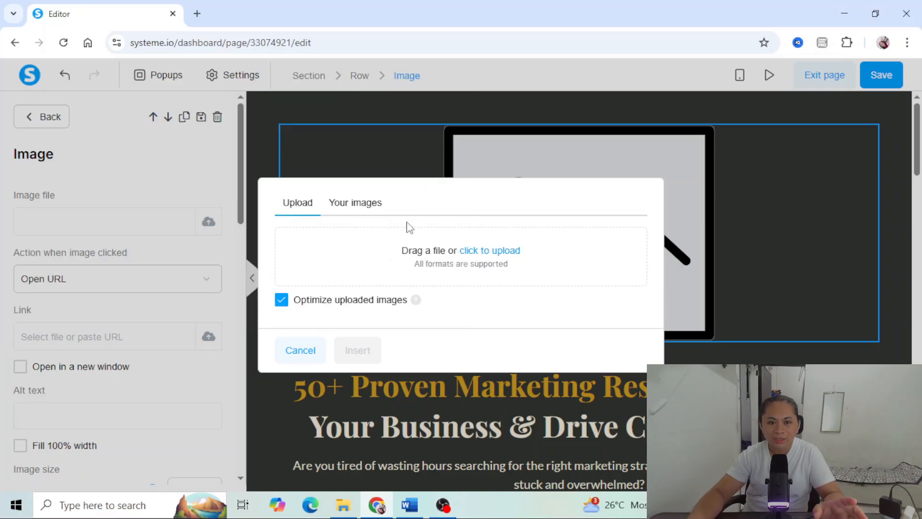
- Insert DigitalSuccessMockup2.png from the previously uploaded images as the picture above the headline
click(354, 205)
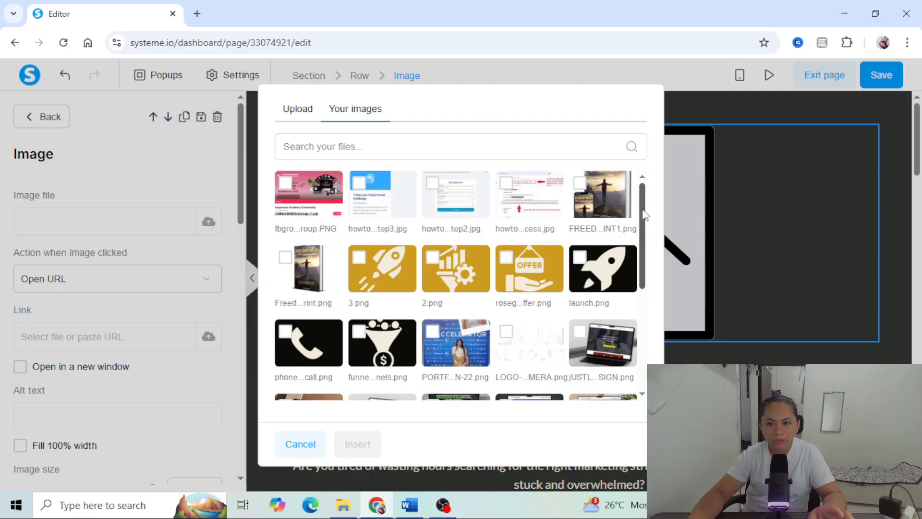
scroll(644, 264, down, 10)
click(339, 348)
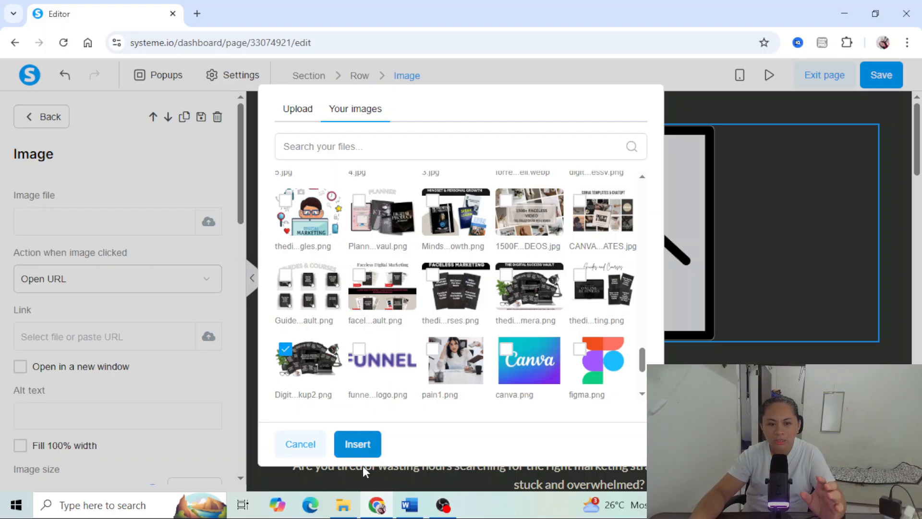
click(363, 446)
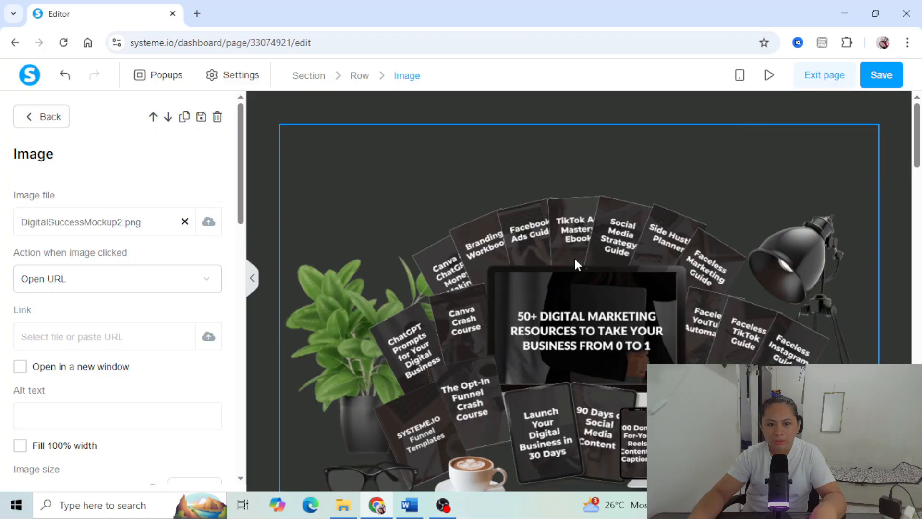
- Reduce the mockup image above the headline to an image size of 611
click(413, 115)
scroll(581, 326, down, 3)
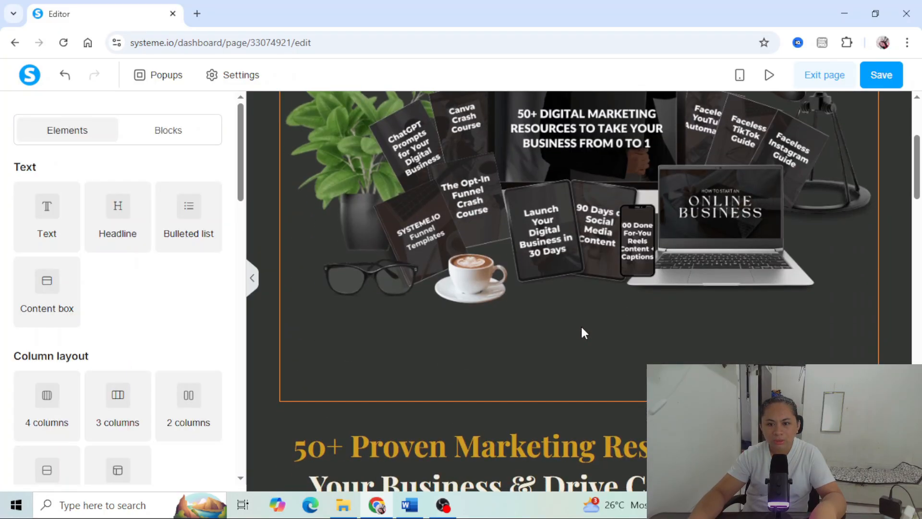
scroll(581, 325, up, 2)
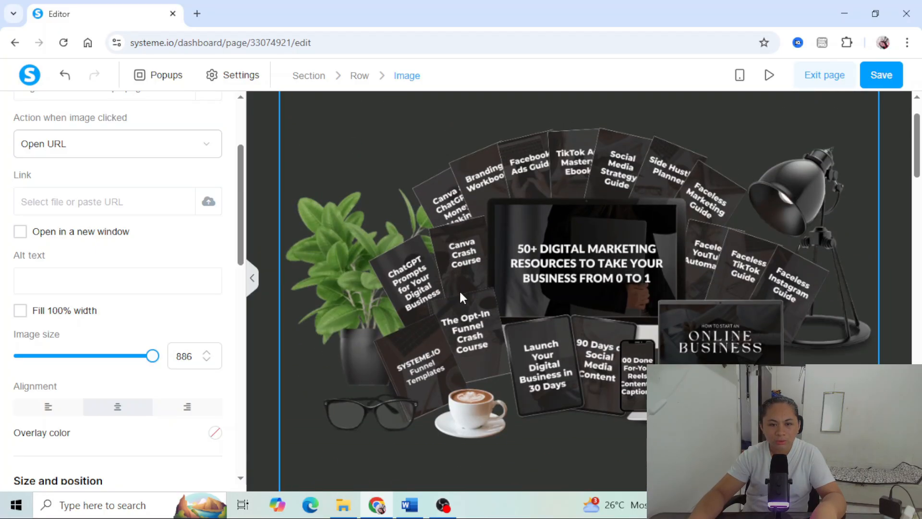
click(460, 286)
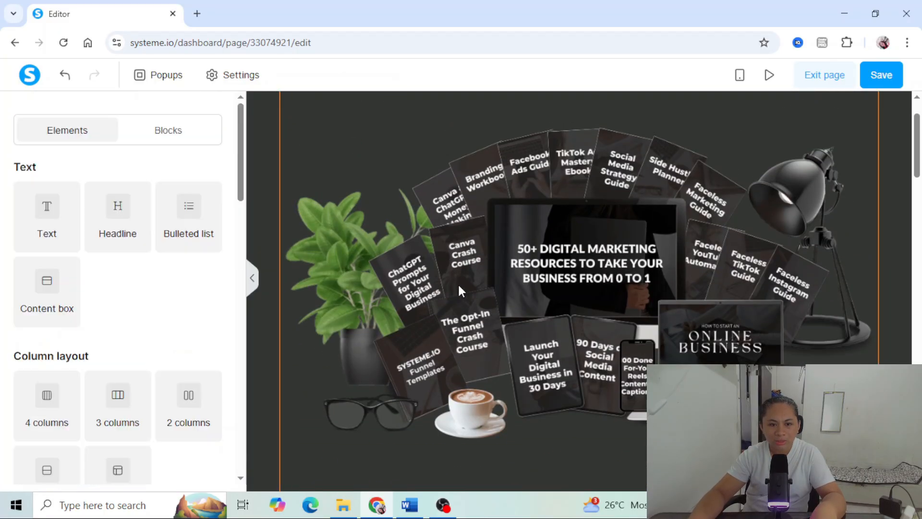
click(459, 290)
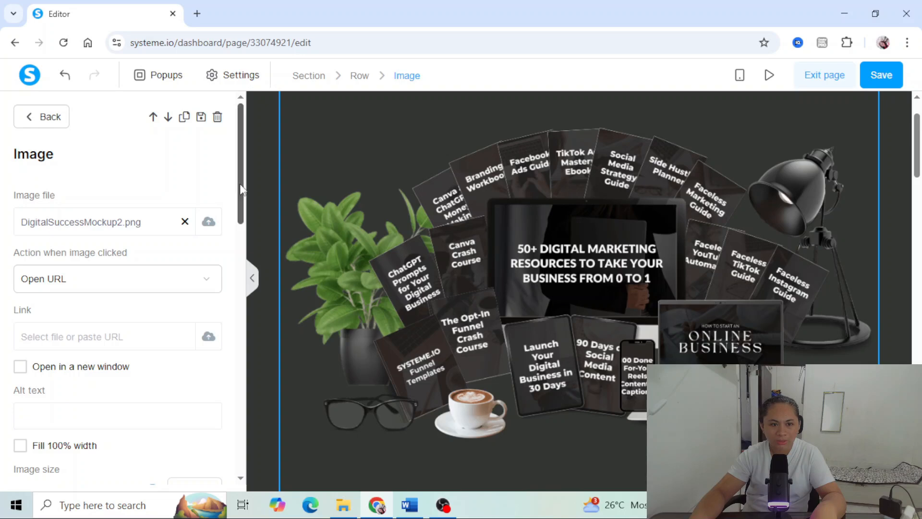
drag(240, 184, 240, 268)
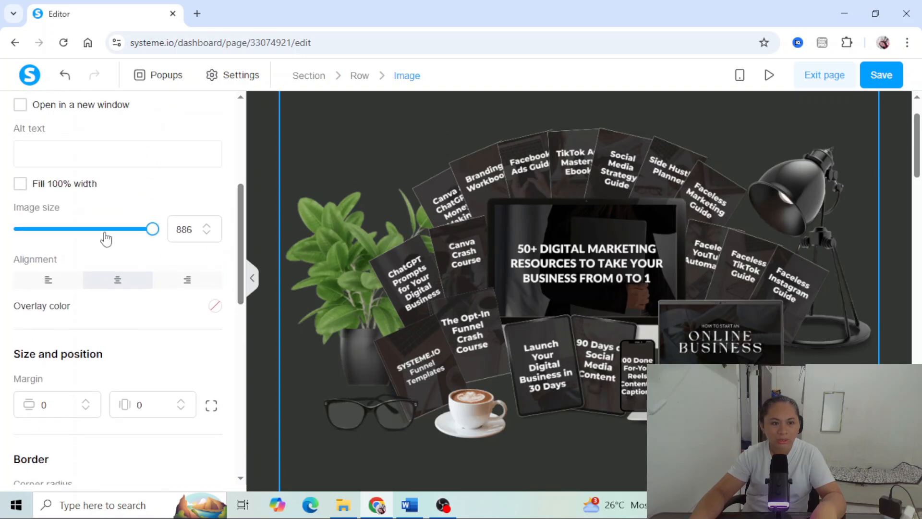
drag(154, 232, 113, 231)
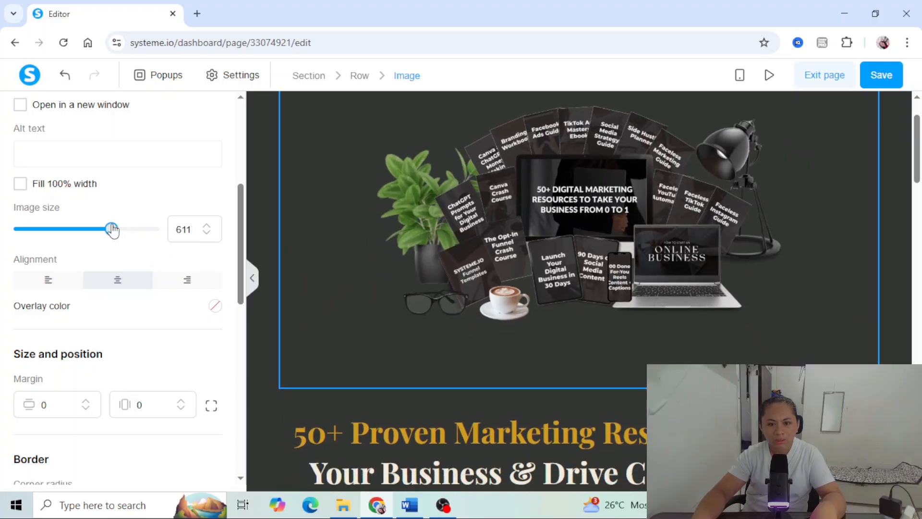
click(406, 262)
- Set only the top margin of the row containing the headline, paragraphs and button to -50
scroll(555, 403, down, 3)
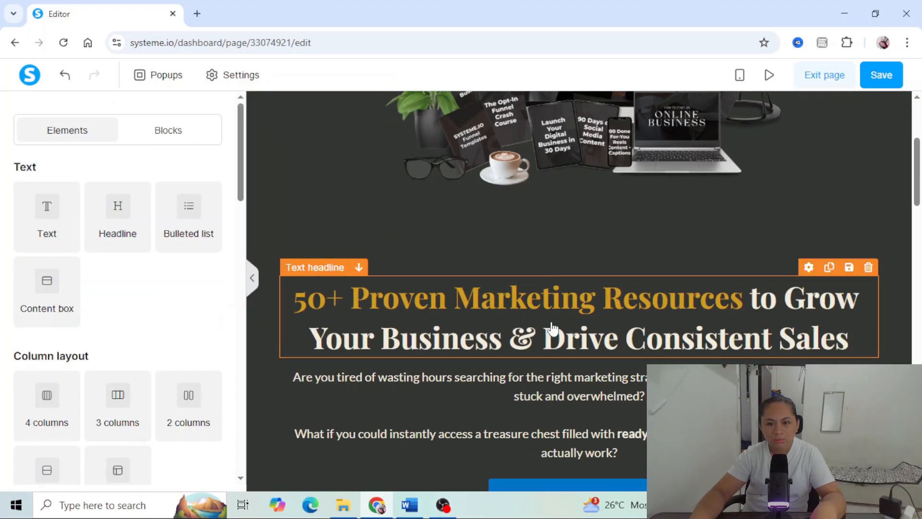
click(566, 269)
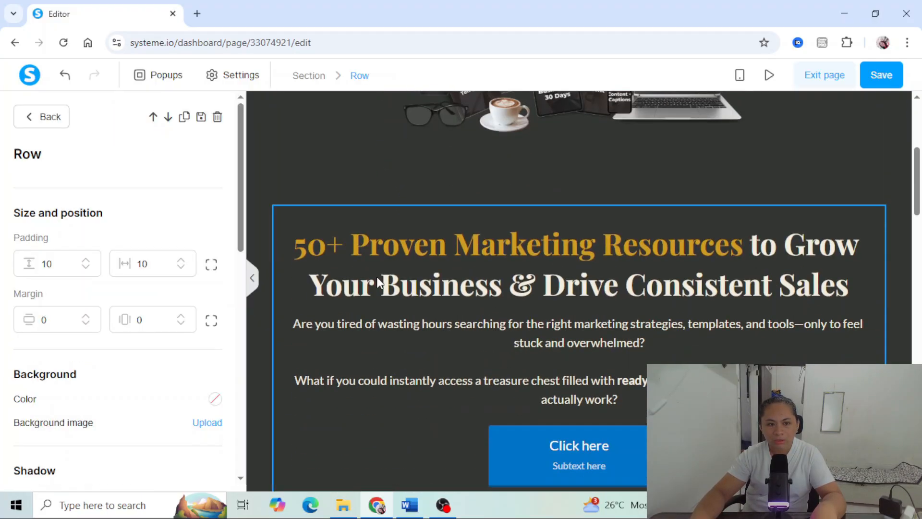
click(211, 321)
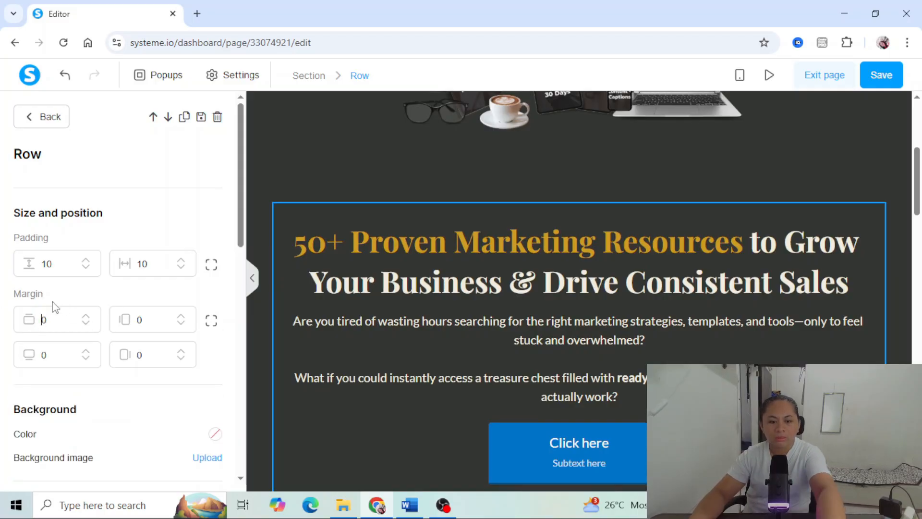
text(5)
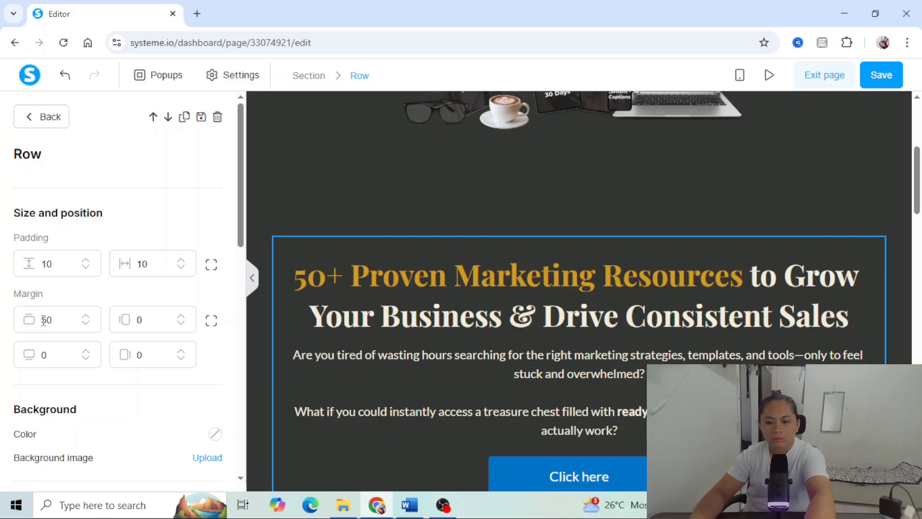
text(-)
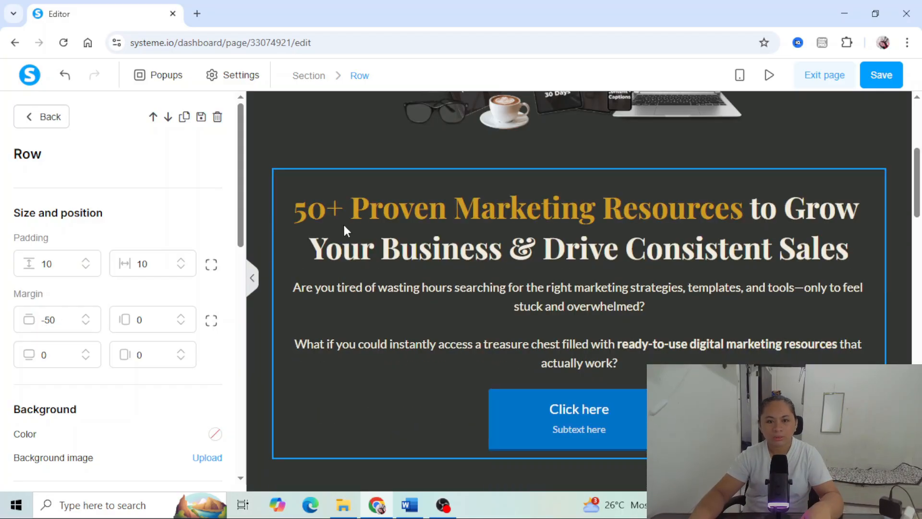
click(344, 226)
- Examine the size and position settings of the section holding the mockup image, including its content width options
scroll(351, 240, up, 5)
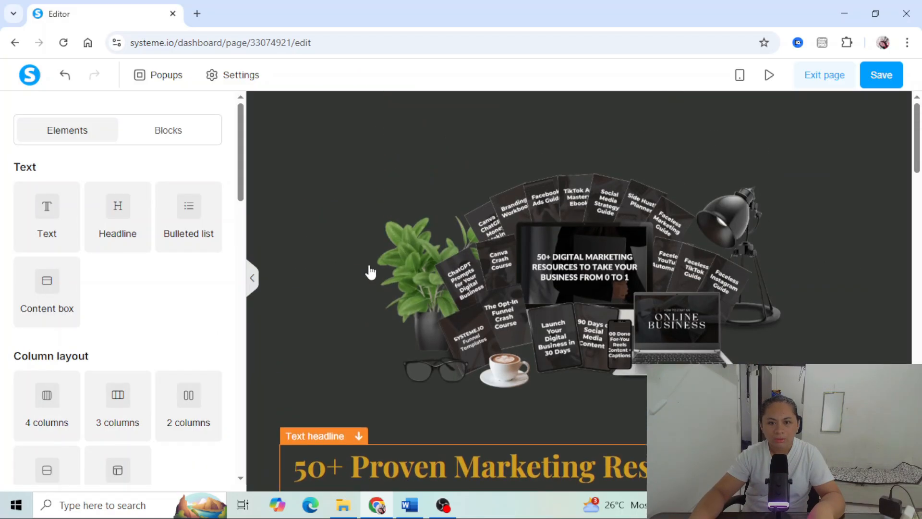
click(434, 104)
scroll(242, 263, down, 5)
scroll(229, 275, down, 1)
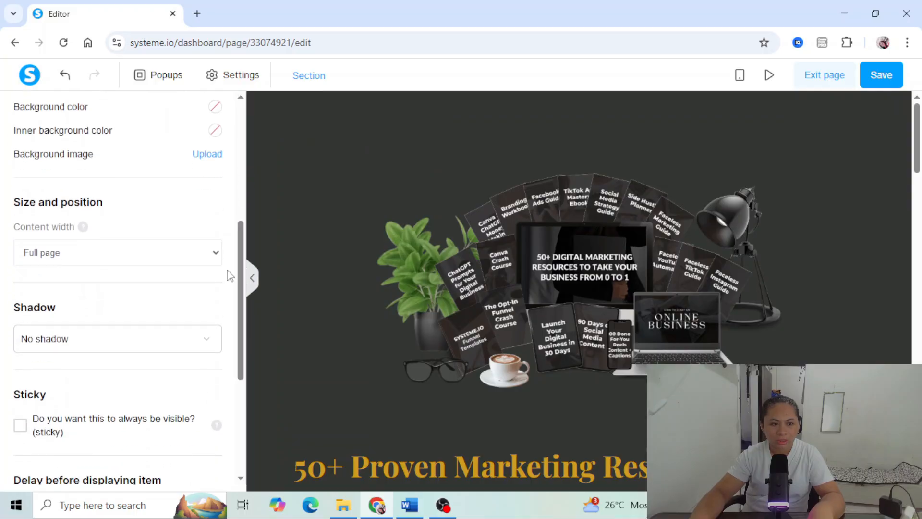
drag(48, 204, 111, 211)
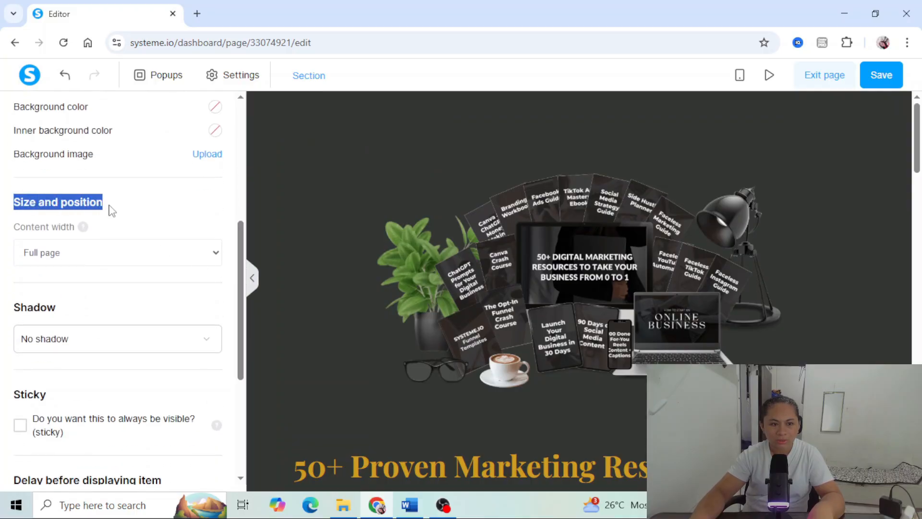
click(99, 255)
click(82, 290)
click(294, 291)
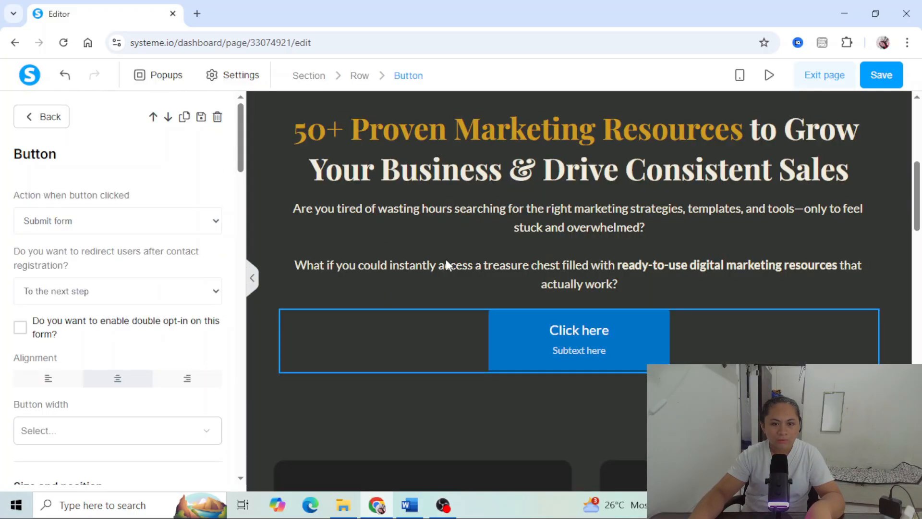
- Set the action of the button below the paragraphs to Open URL
click(447, 261)
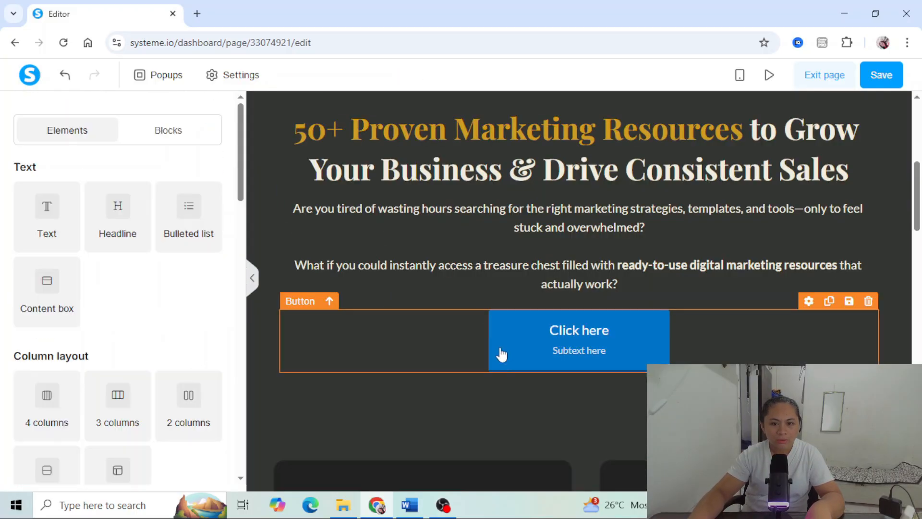
click(553, 356)
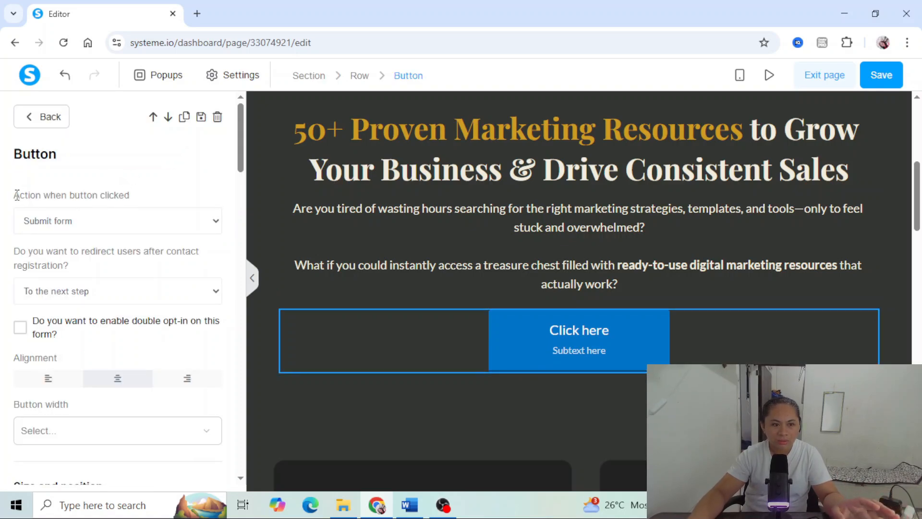
drag(17, 195, 130, 198)
click(109, 226)
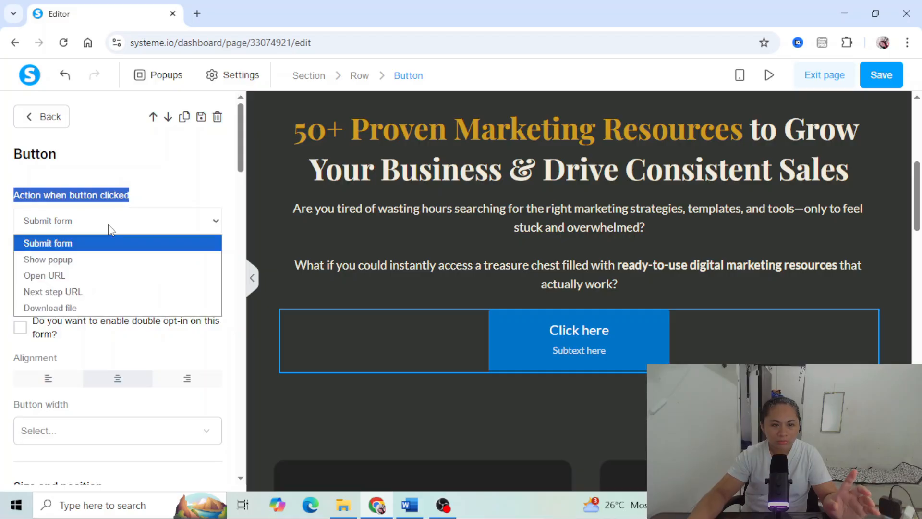
click(79, 275)
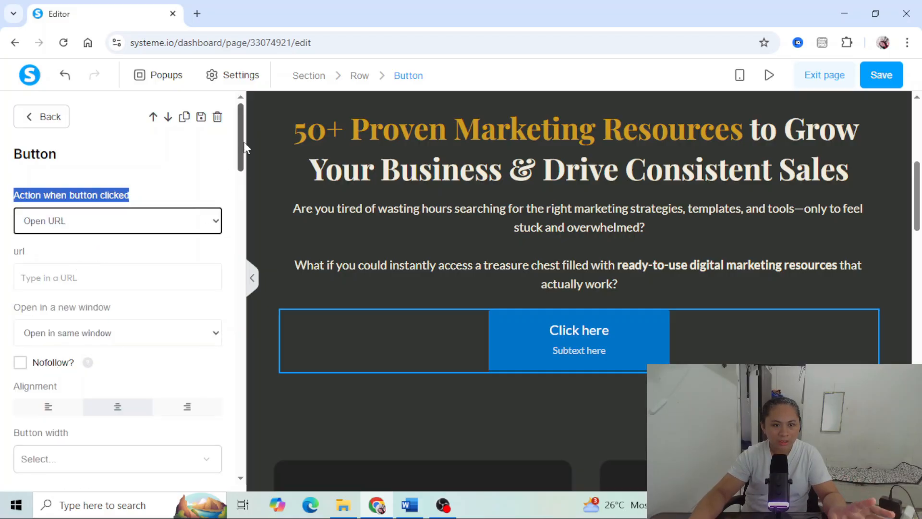
- Replace the button text with "Unlock the Vault Now", copied from the end of the Word document
drag(242, 142, 250, 233)
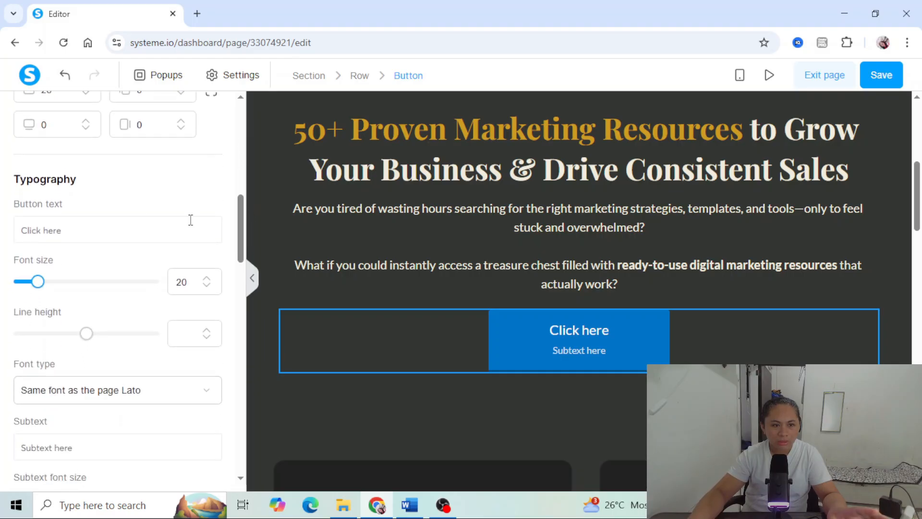
drag(91, 188, 13, 187)
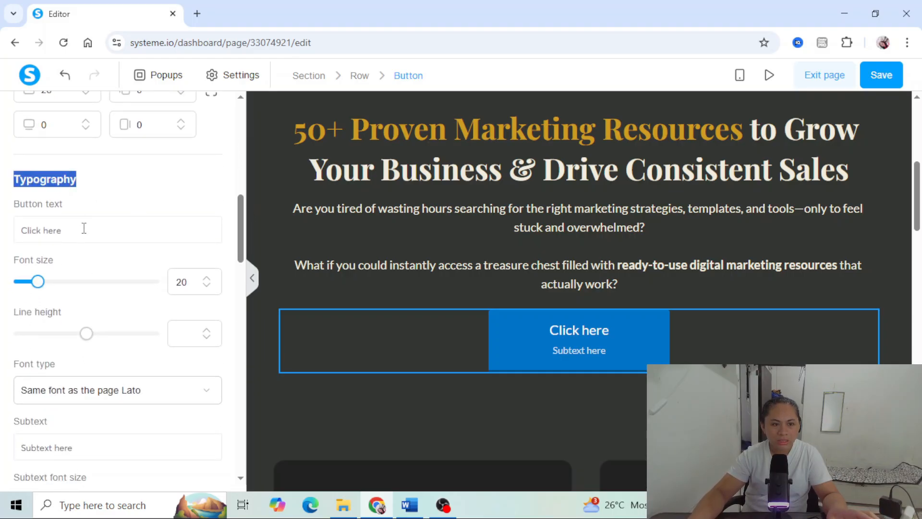
drag(84, 228, 9, 252)
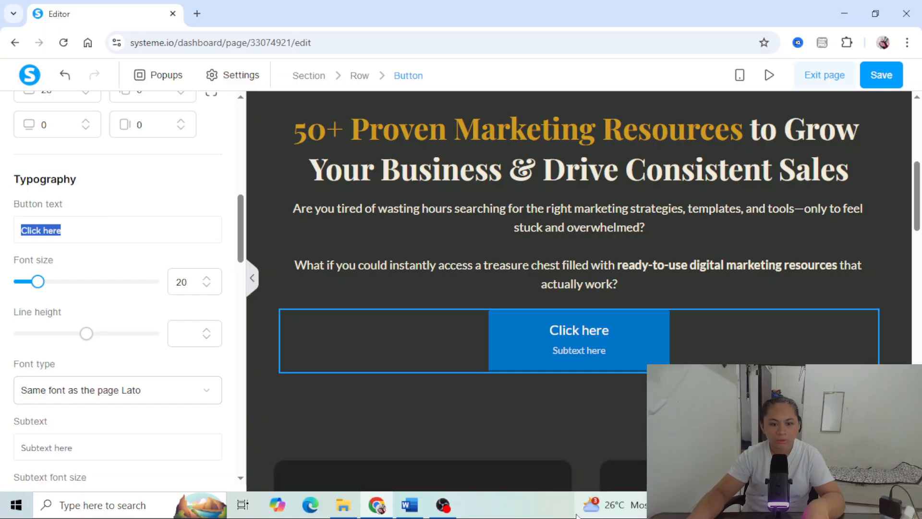
click(409, 504)
scroll(387, 426, down, 3)
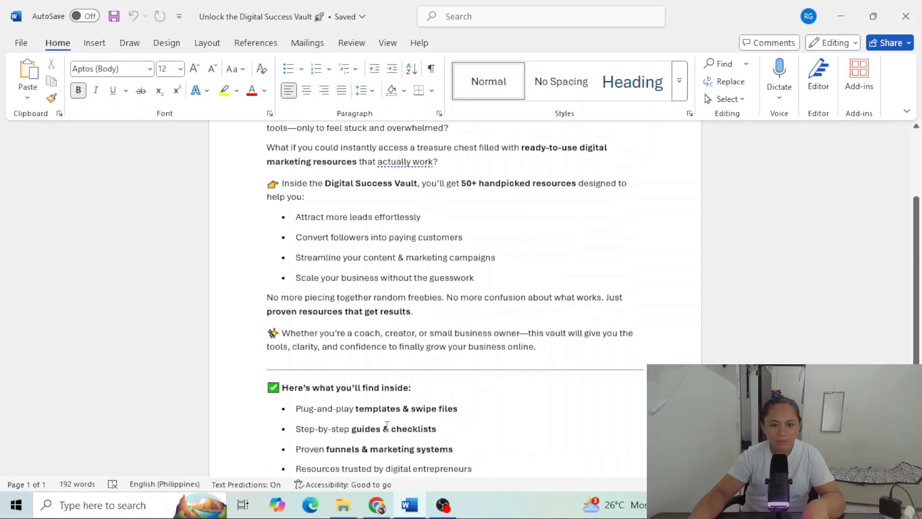
scroll(386, 425, down, 2)
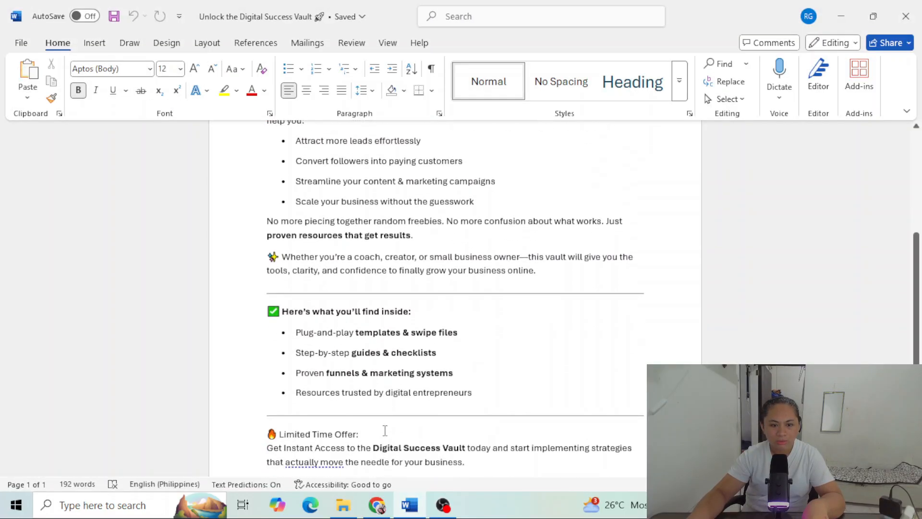
scroll(385, 430, down, 3)
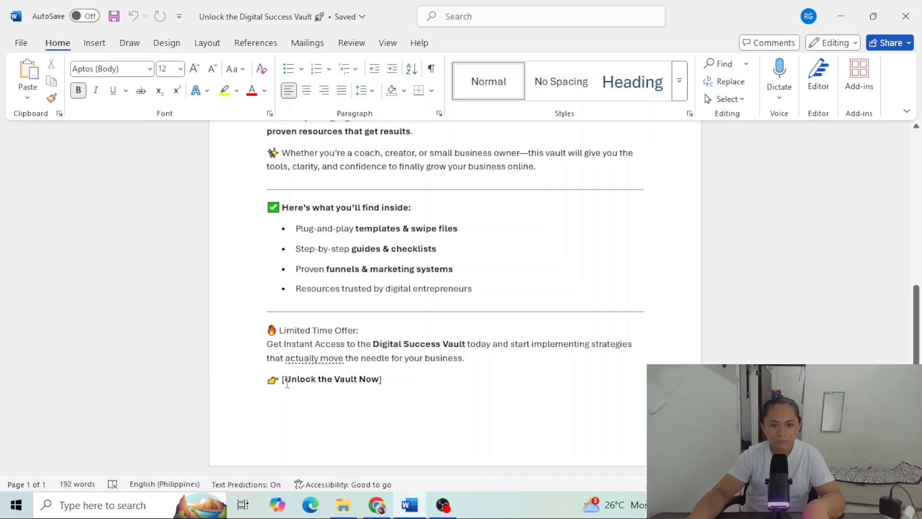
drag(287, 383, 380, 384)
right_click(365, 387)
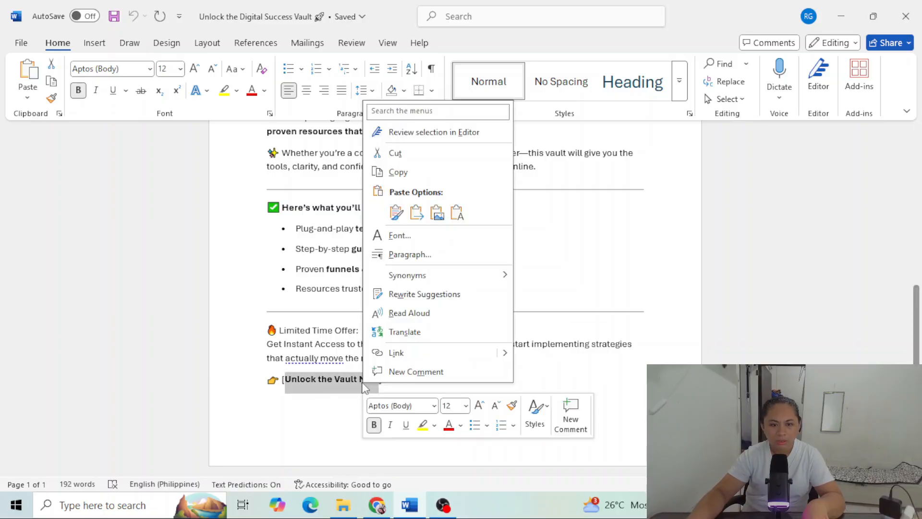
click(419, 172)
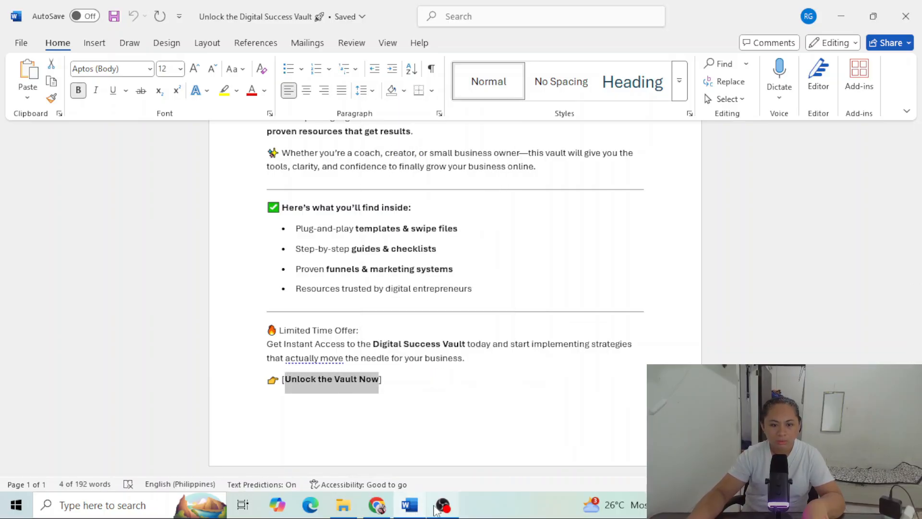
click(377, 505)
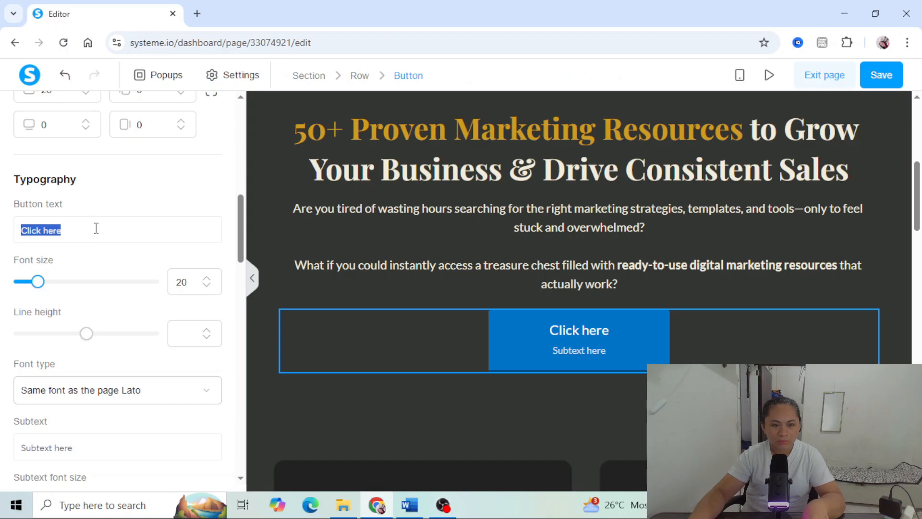
key(ctrl+v)
- Replace the button's placeholder subtext with "Limited Offer"
drag(240, 234, 233, 267)
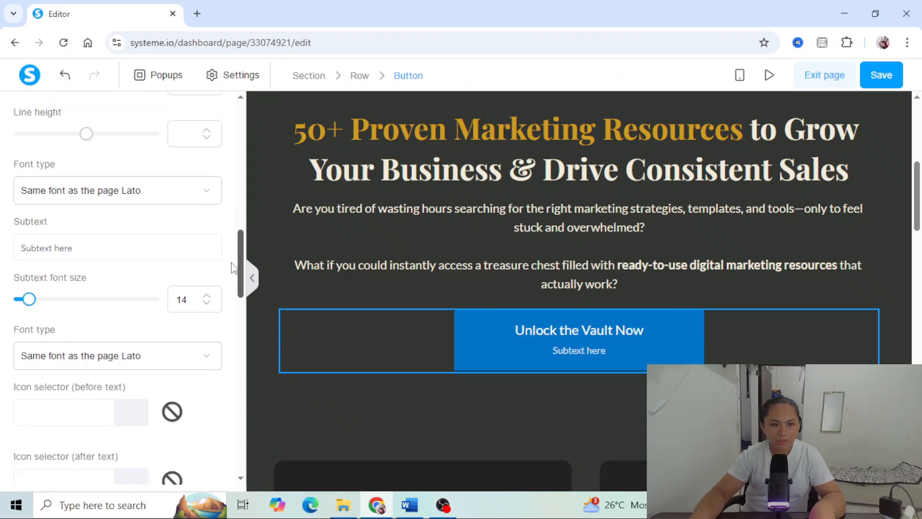
drag(110, 250, 21, 253)
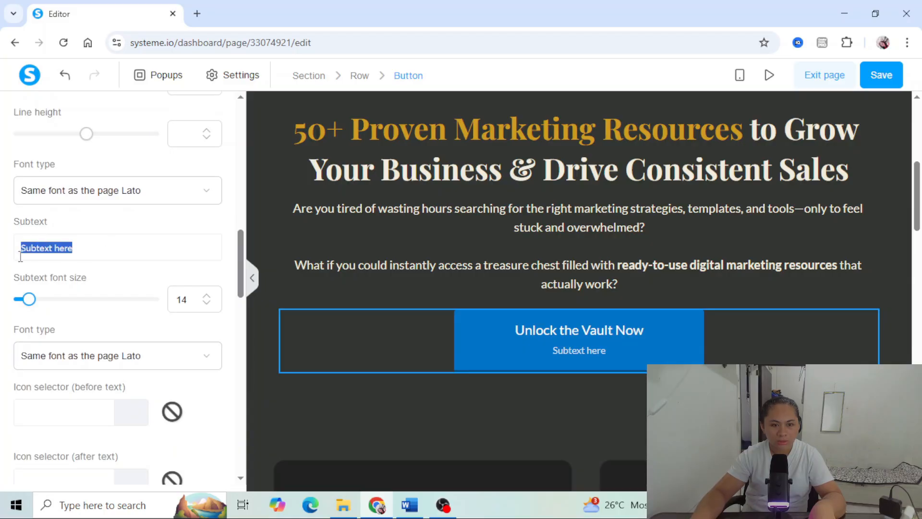
key(BackSpace)
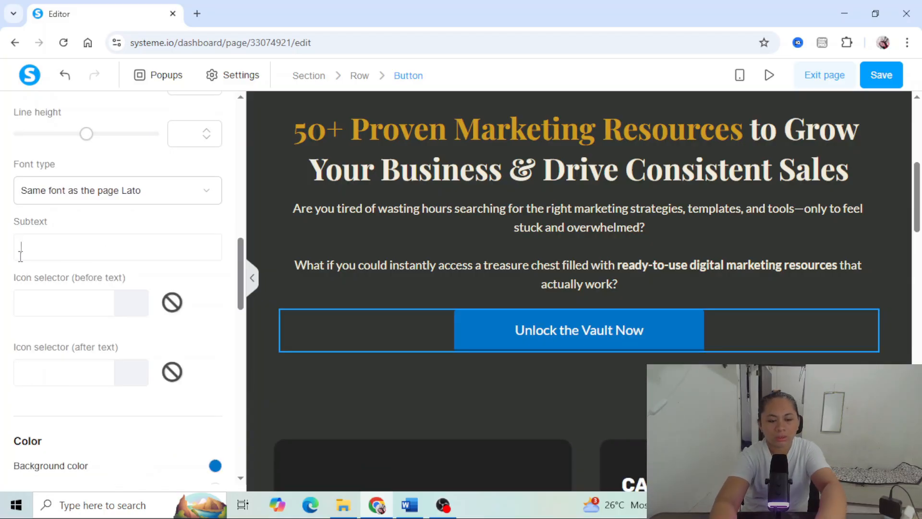
text(Limite)
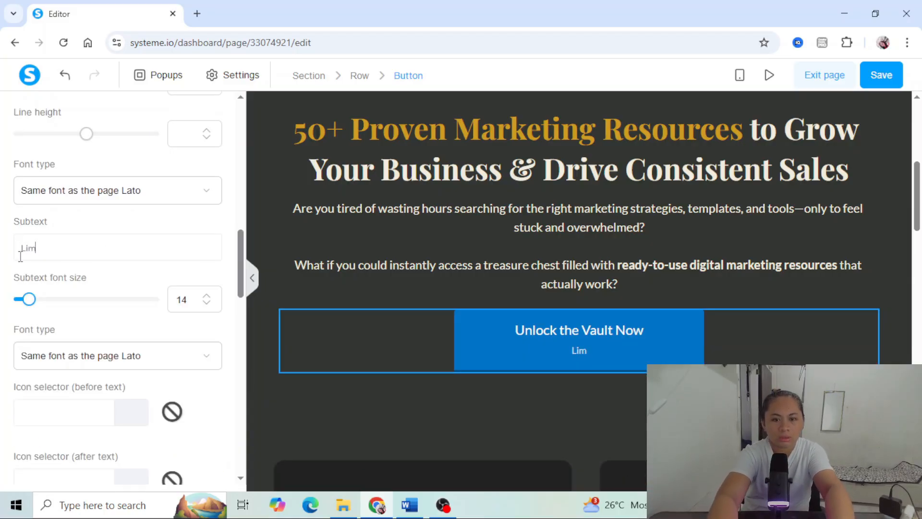
text(Offer)
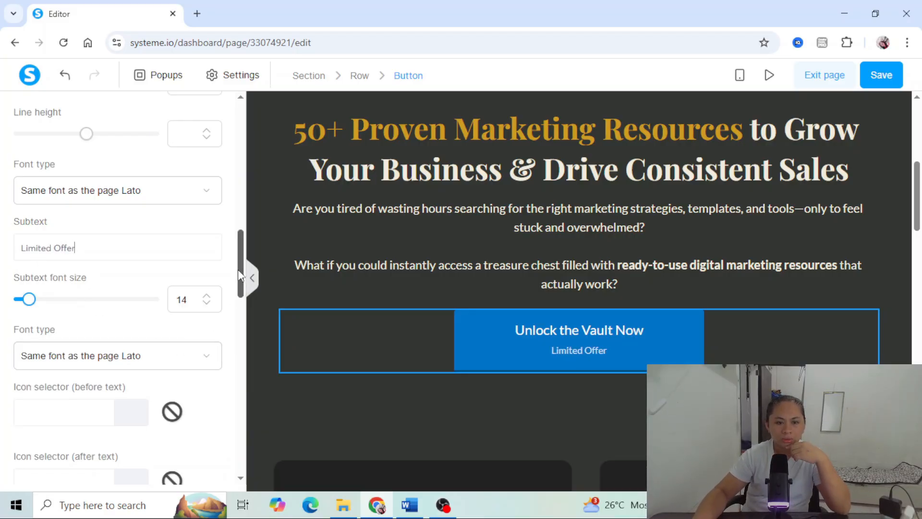
- Change the background color of the "Unlock the Vault Now" button to light golden yellow
drag(241, 279, 247, 327)
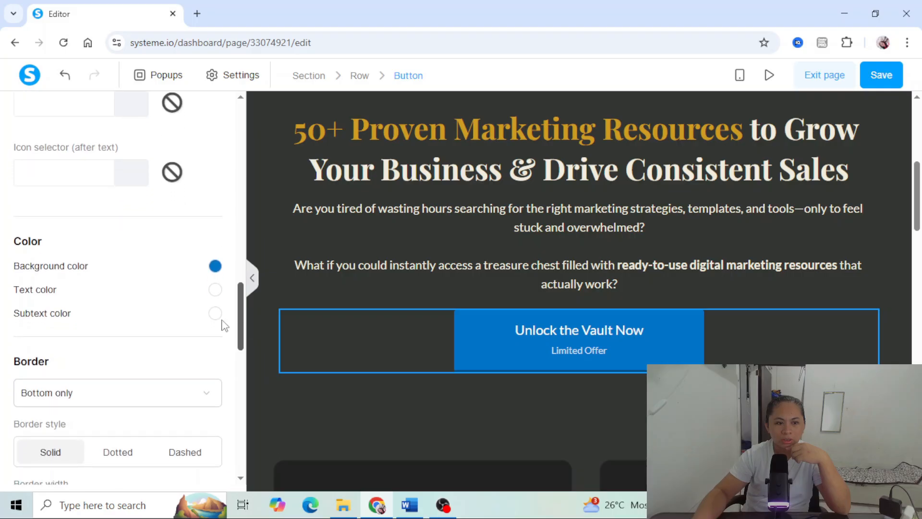
drag(66, 241, 72, 277)
click(215, 265)
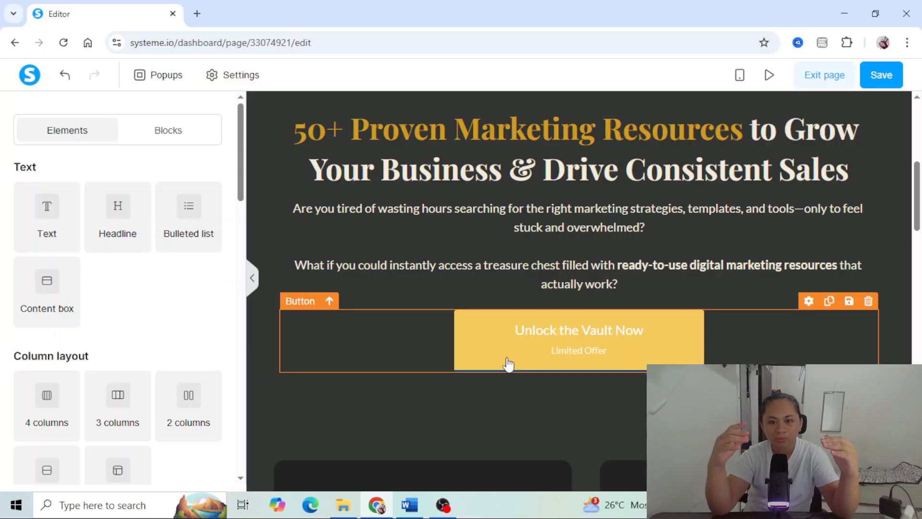
- Set the button's text color to the saved near-black 0b0b08 and its subtext color to the saved dark gray
click(308, 326)
click(215, 232)
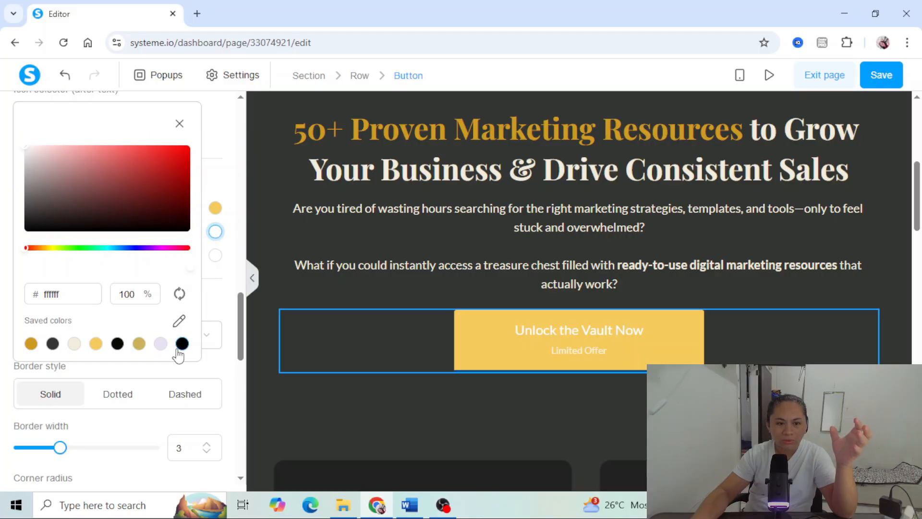
click(117, 344)
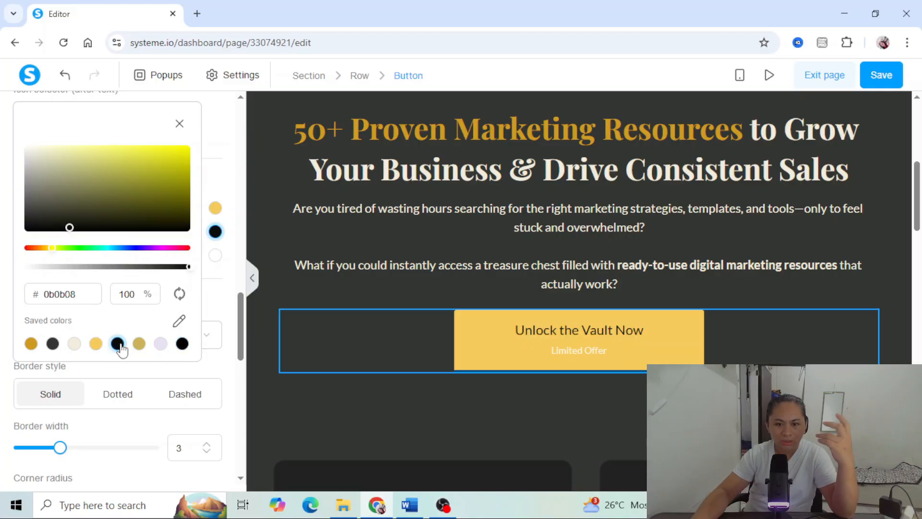
click(179, 126)
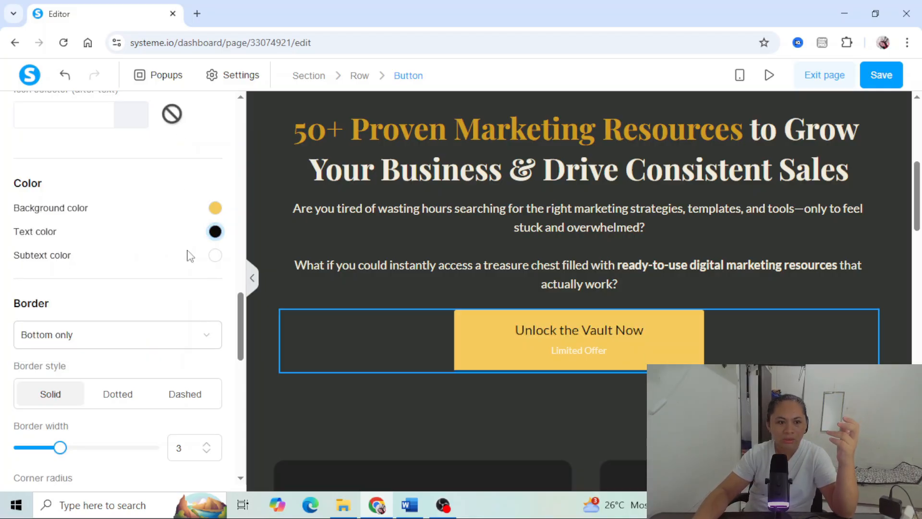
click(215, 255)
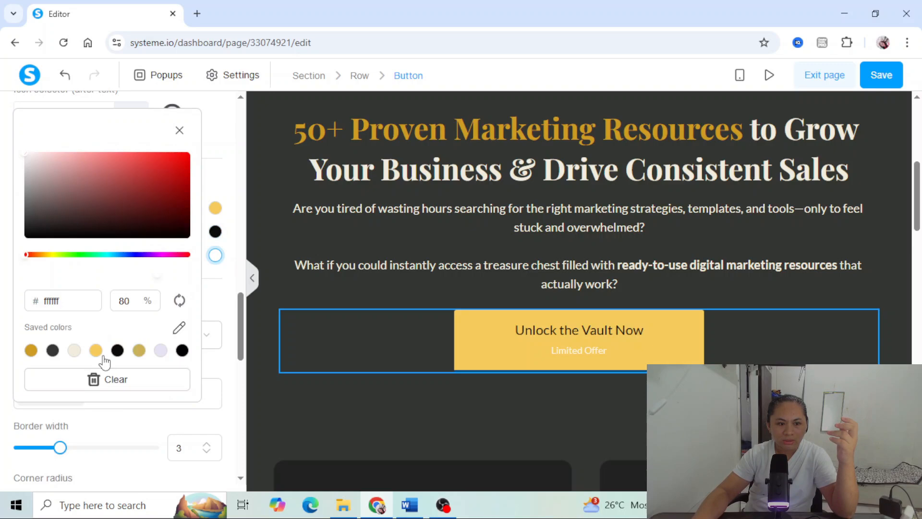
click(53, 350)
click(181, 133)
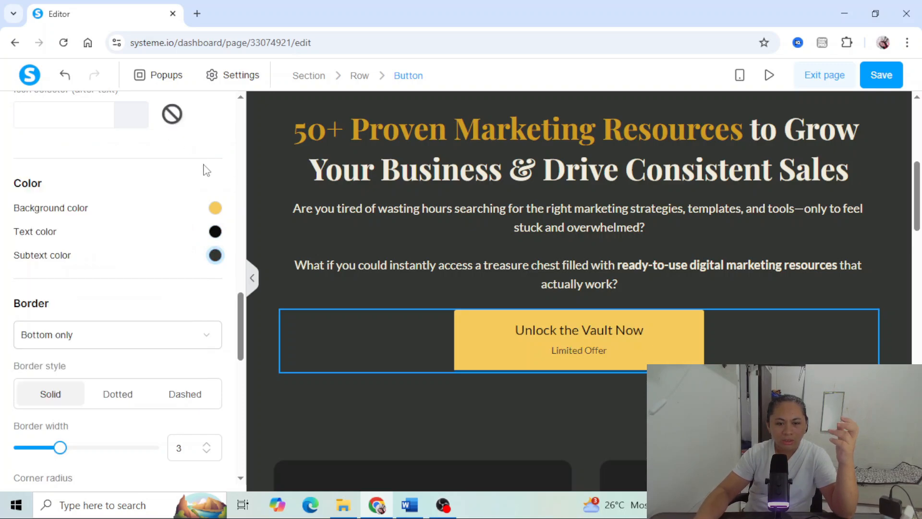
- Set the button text's font to Lato from Google Fonts with the Bold 700 style
scroll(120, 312, down, 4)
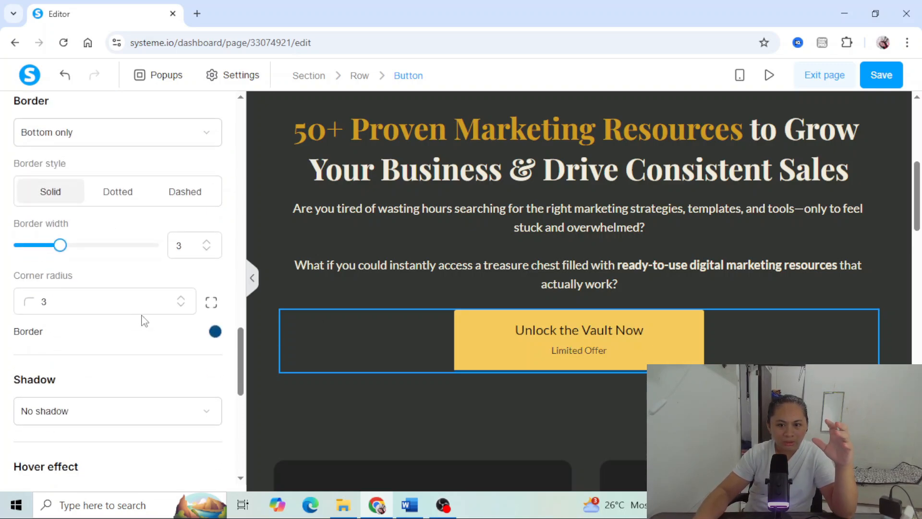
scroll(143, 321, down, 2)
scroll(143, 321, down, 2)
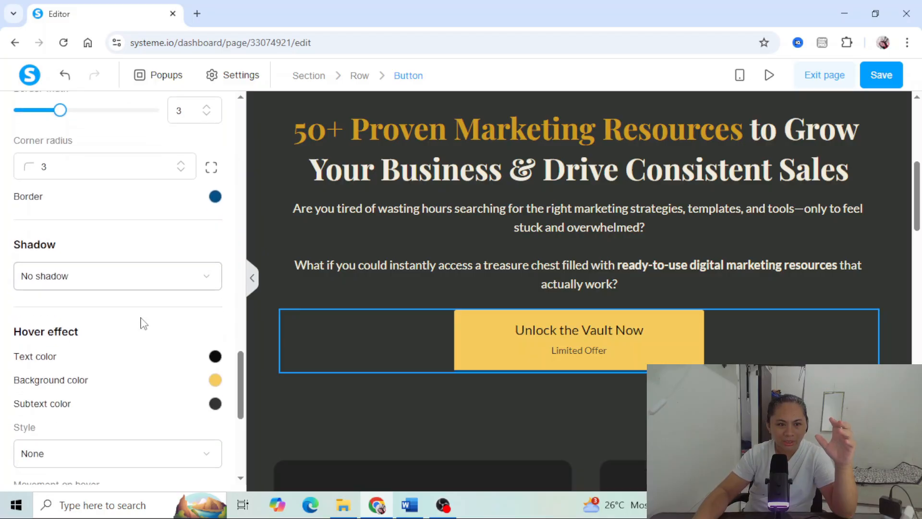
scroll(125, 303, up, 8)
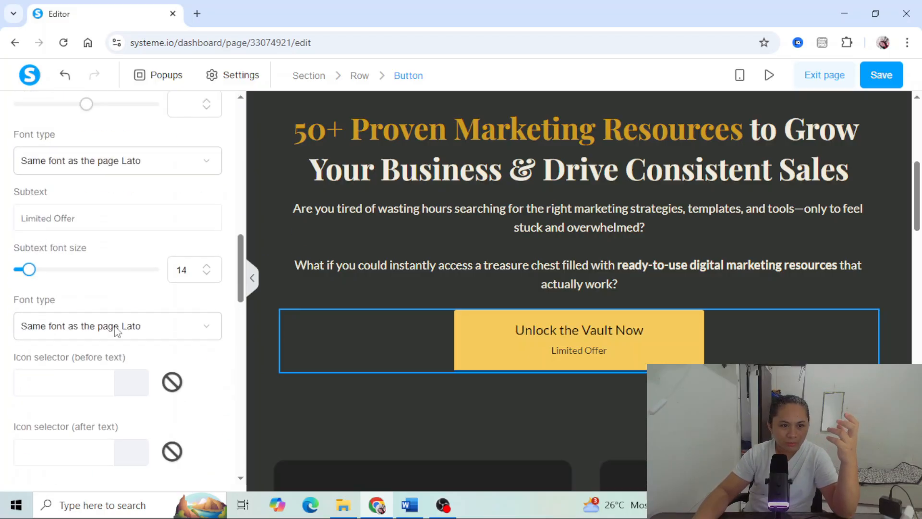
scroll(117, 332, up, 2)
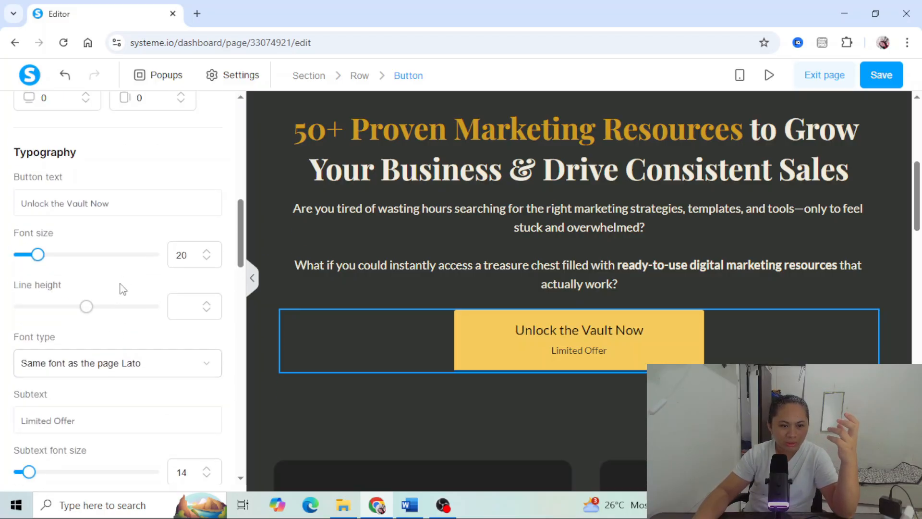
scroll(120, 288, down, 3)
click(133, 229)
click(48, 315)
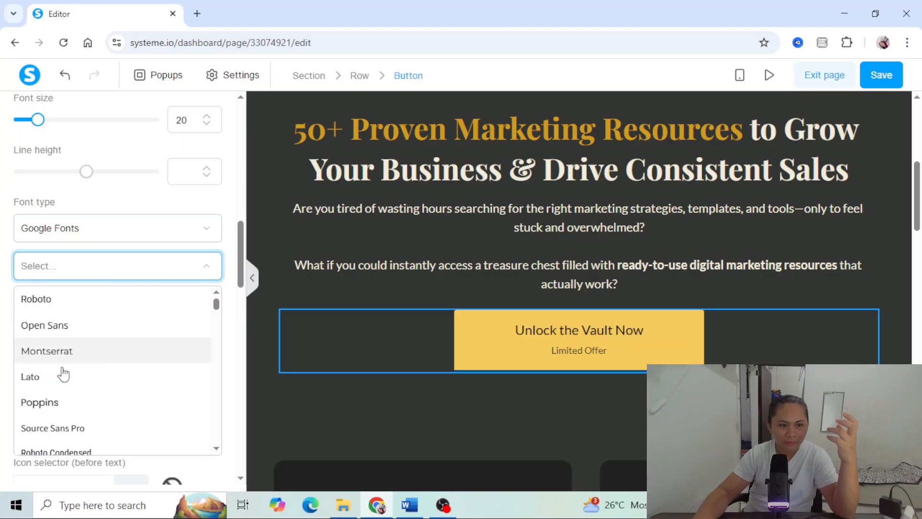
click(52, 379)
click(64, 331)
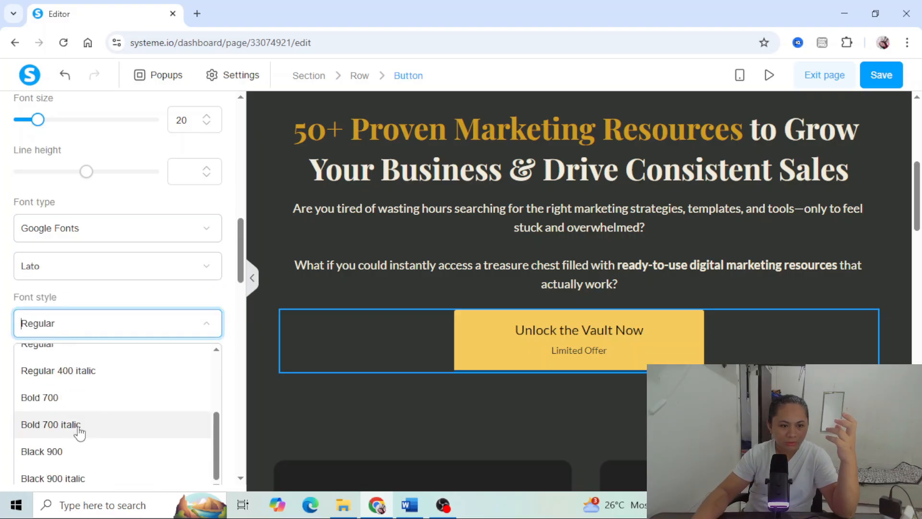
click(37, 393)
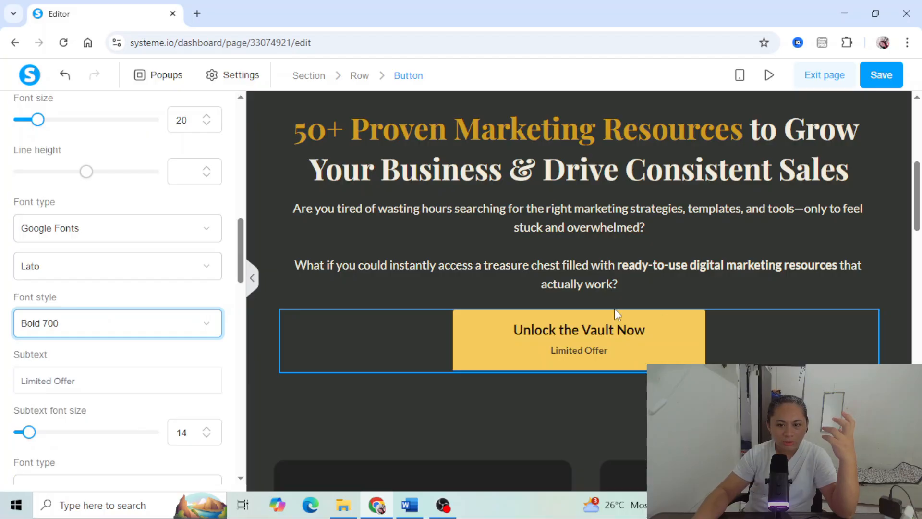
- Change the button's border color to the saved dark gold matching the headline's highlighted words
scroll(80, 272, down, 10)
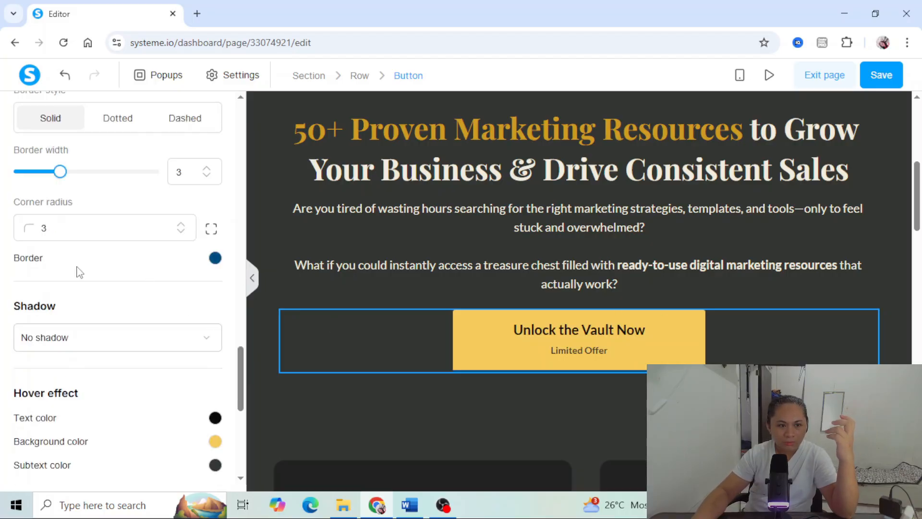
click(214, 259)
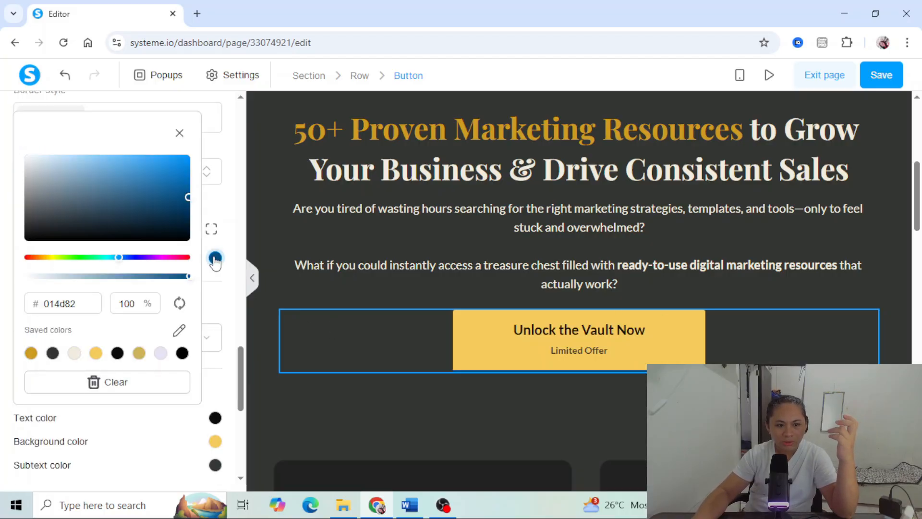
click(33, 354)
click(499, 258)
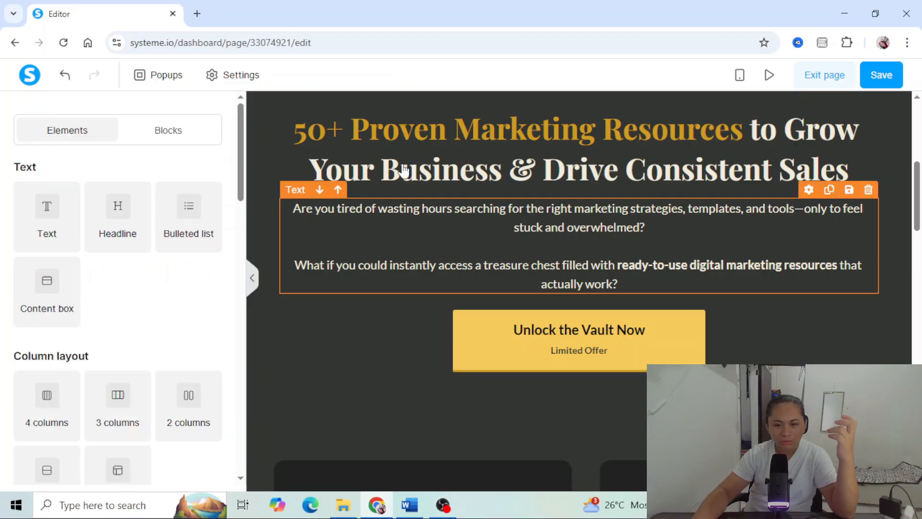
- Give the button a Zoom hover effect with a Grow value of 5
click(423, 336)
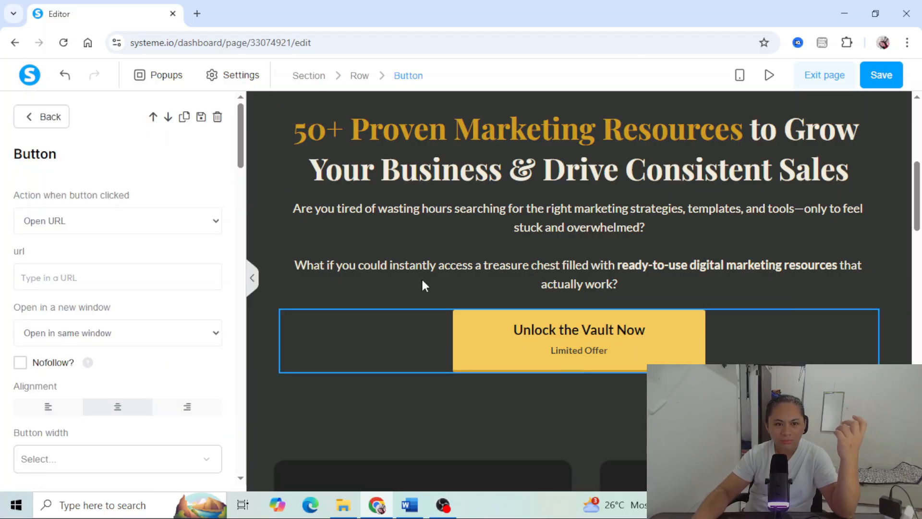
drag(238, 145, 224, 420)
drag(77, 240, 18, 247)
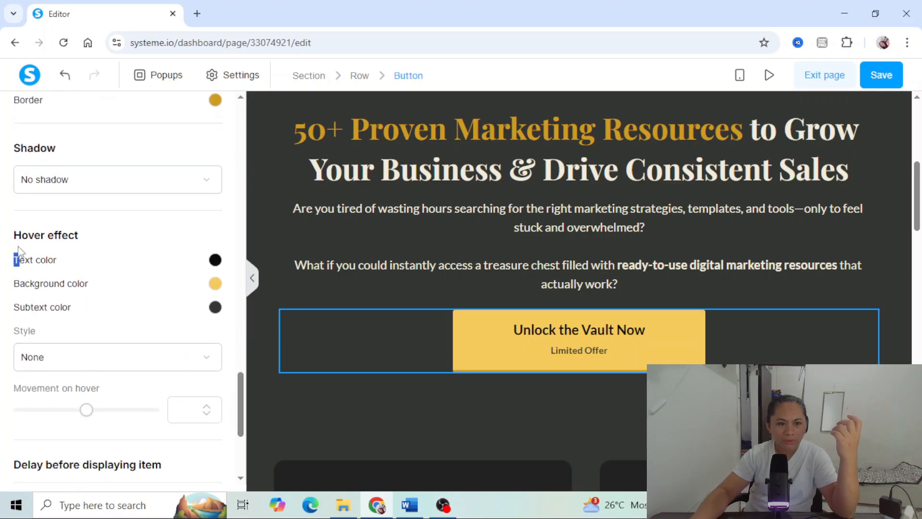
click(47, 366)
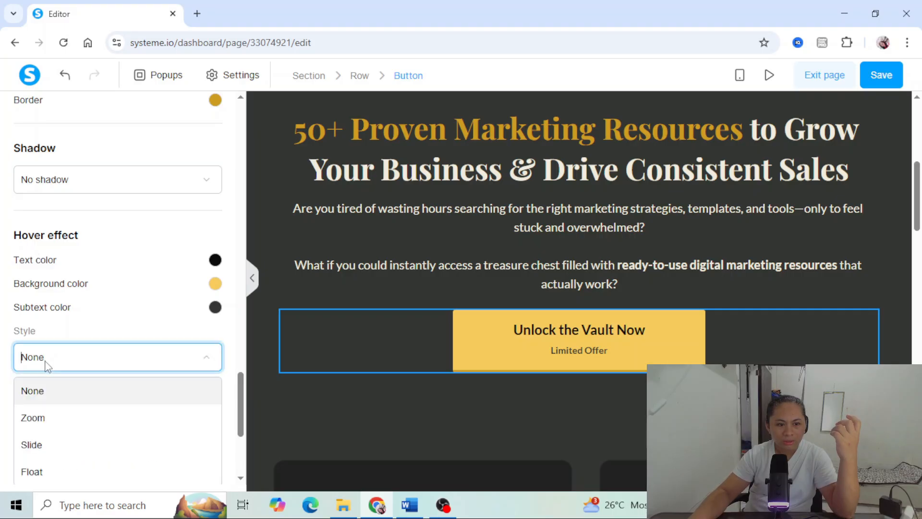
click(67, 426)
scroll(146, 341, down, 1)
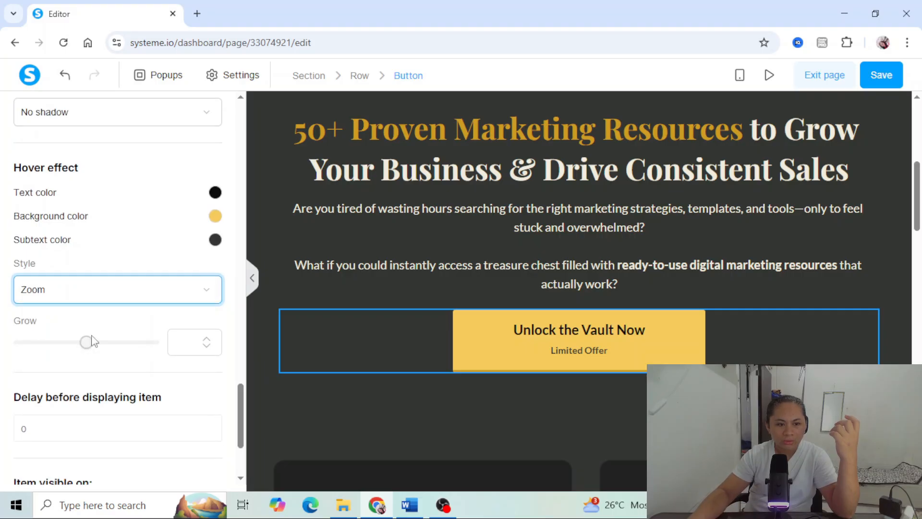
click(197, 346)
text(5)
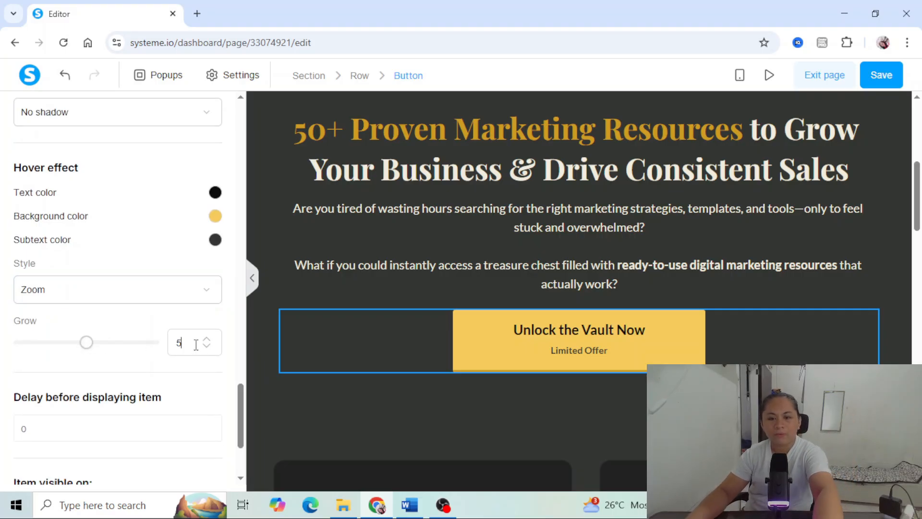
click(353, 259)
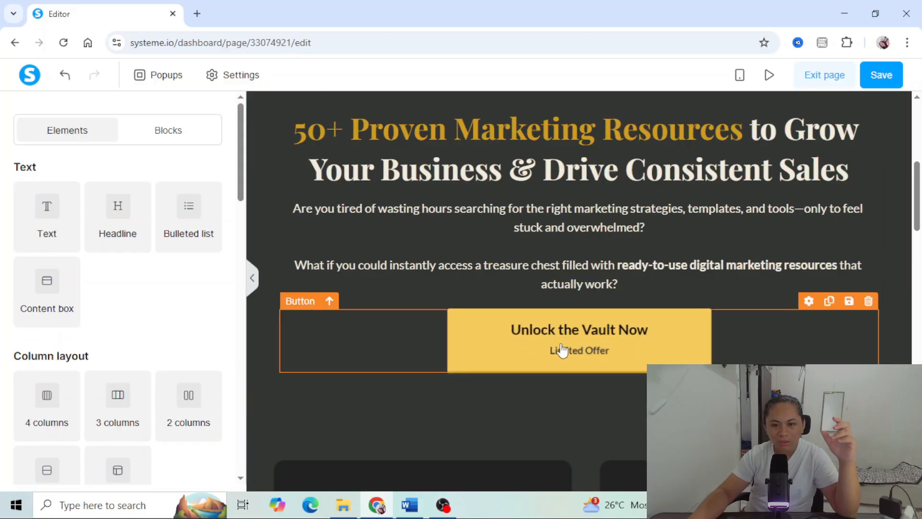
- Switch to Word and review the remaining sales copy from "Inside the Digital Success Vault" onward, then return to the page editor
key(alt+Tab)
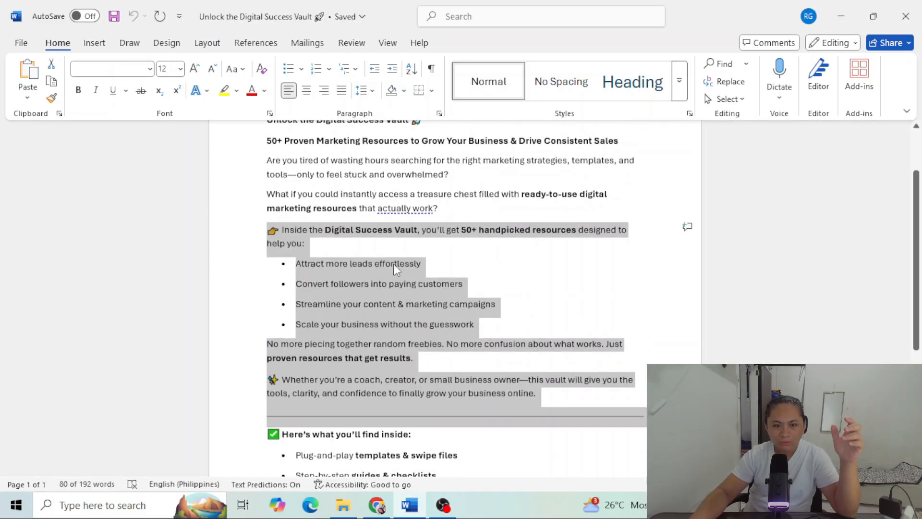
click(395, 243)
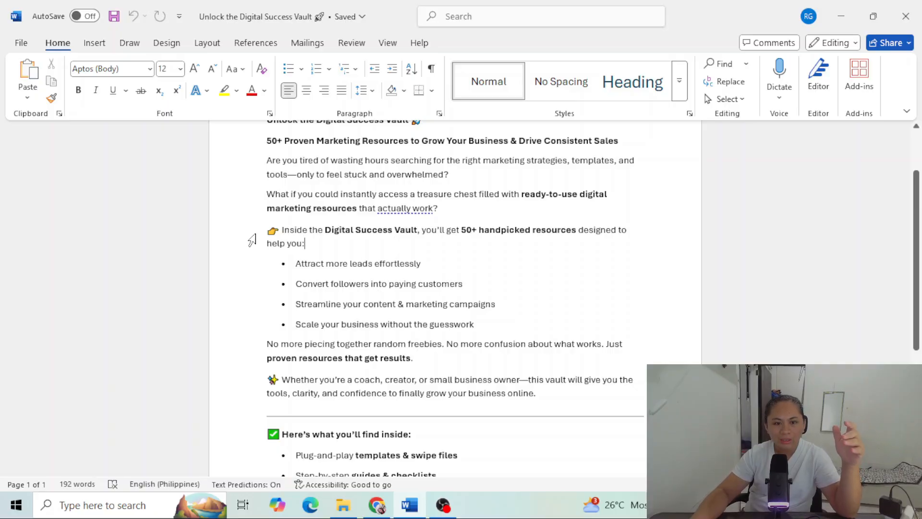
drag(254, 235, 474, 461)
scroll(481, 432, down, 2)
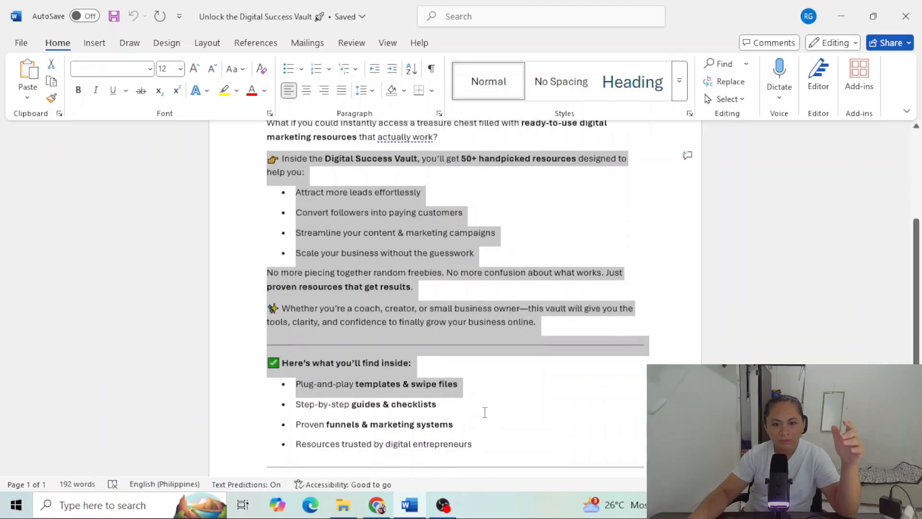
scroll(485, 412, down, 1)
scroll(428, 300, up, 1)
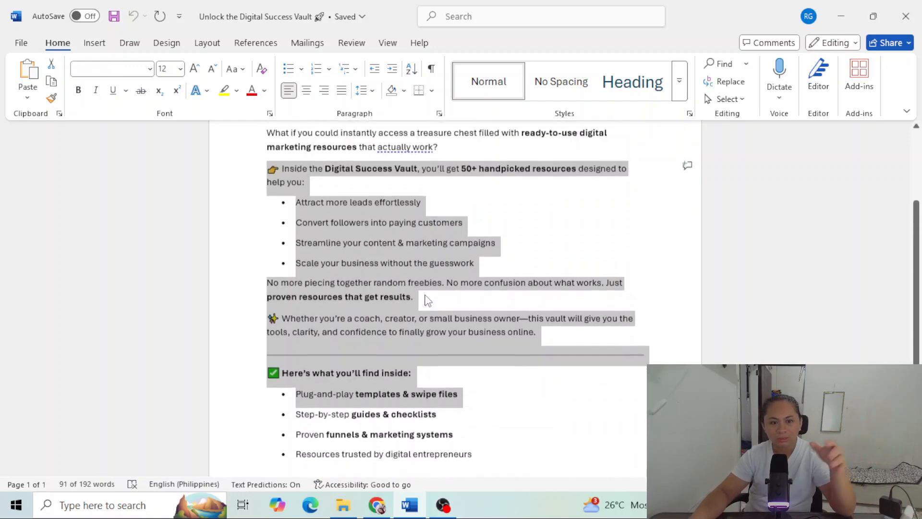
key(alt+Tab)
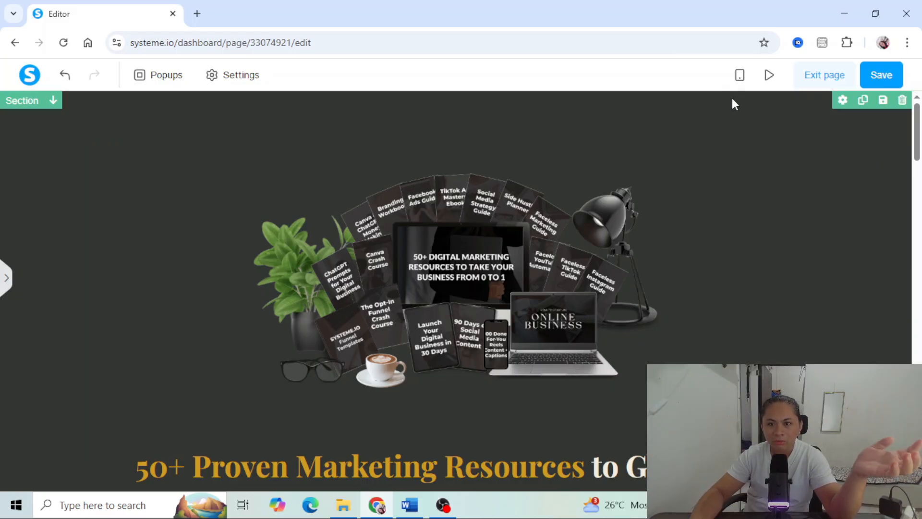
- Switch the page to mobile view and check the layout of the image, headline, button and bullet lists
click(739, 75)
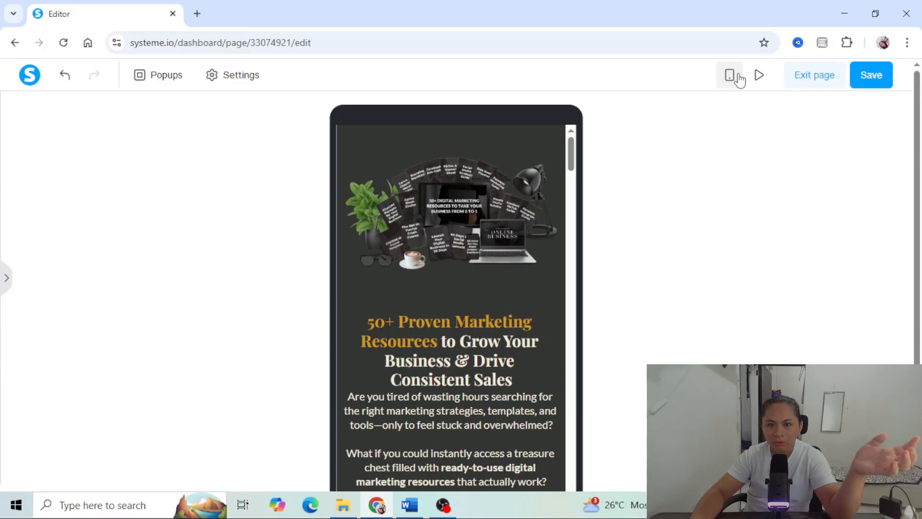
scroll(506, 233, down, 10)
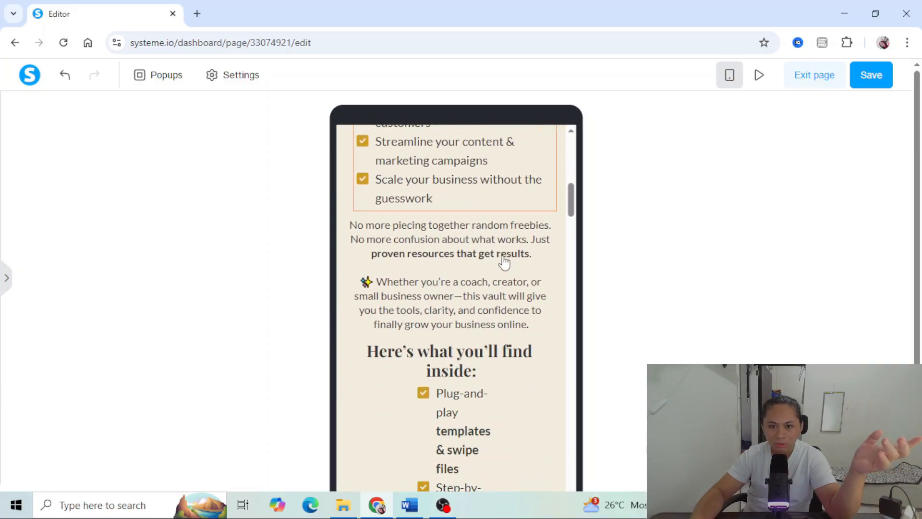
scroll(504, 255, up, 8)
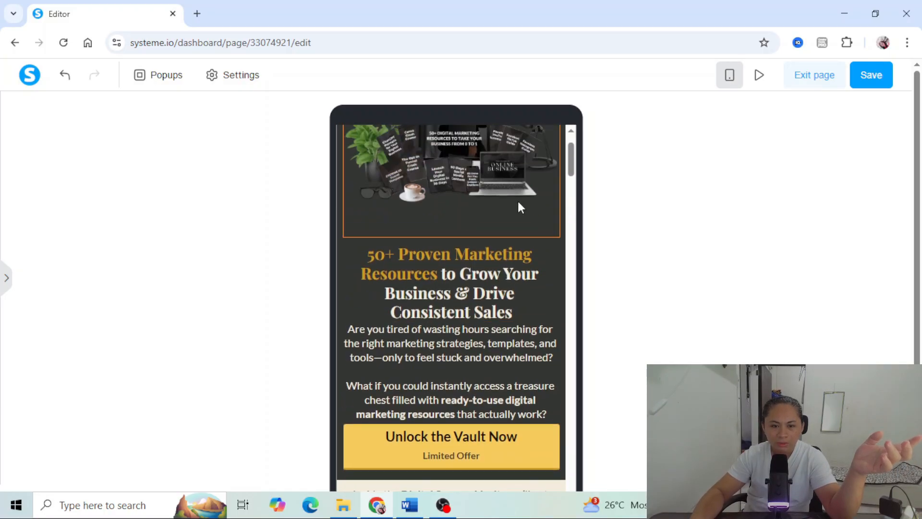
scroll(522, 214, up, 2)
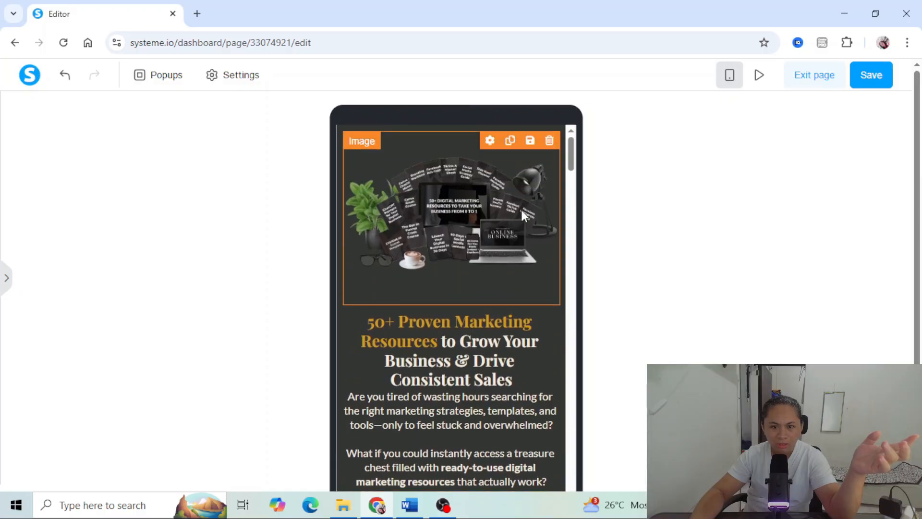
scroll(536, 226, down, 2)
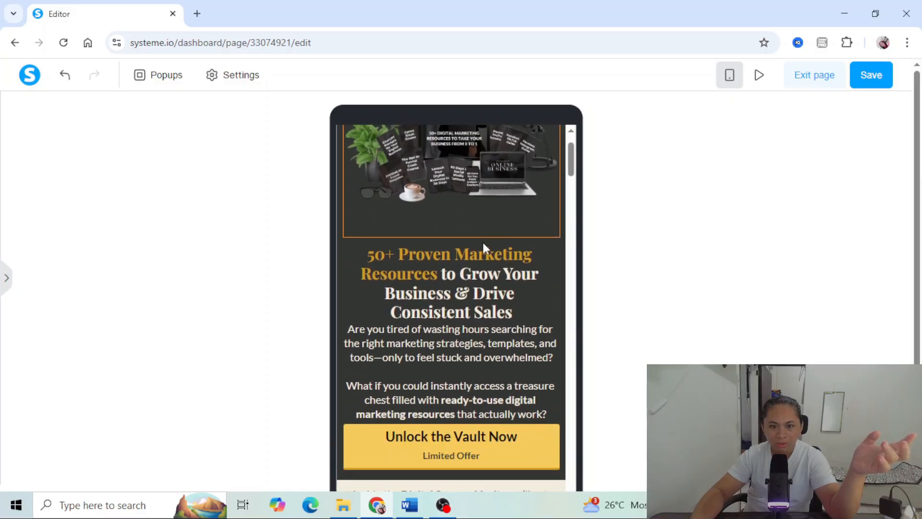
scroll(455, 339, up, 2)
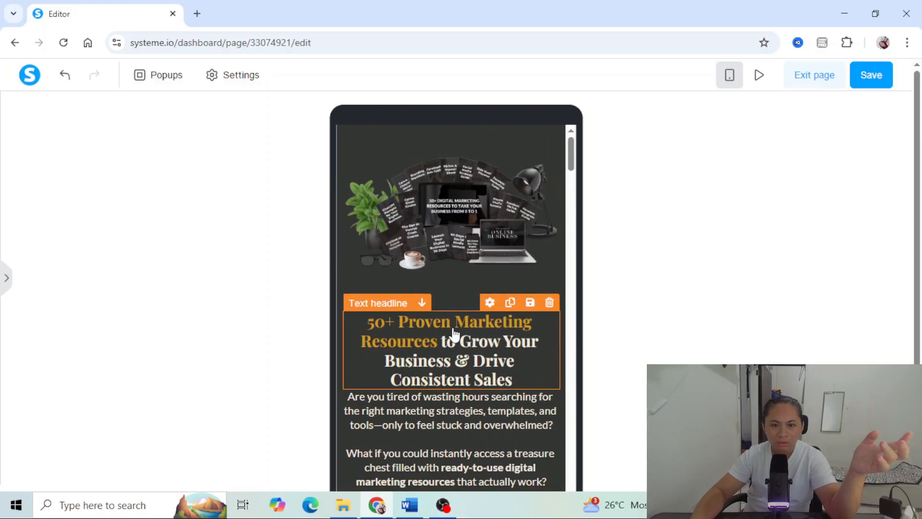
- Set the hero image section's mobile padding to 30 vertically and 15 horizontally
click(435, 132)
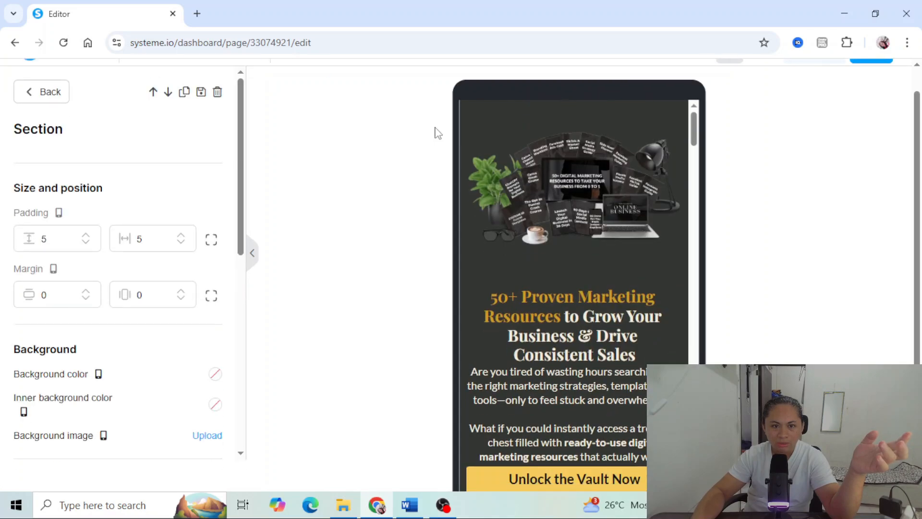
double_click(43, 239)
text(30)
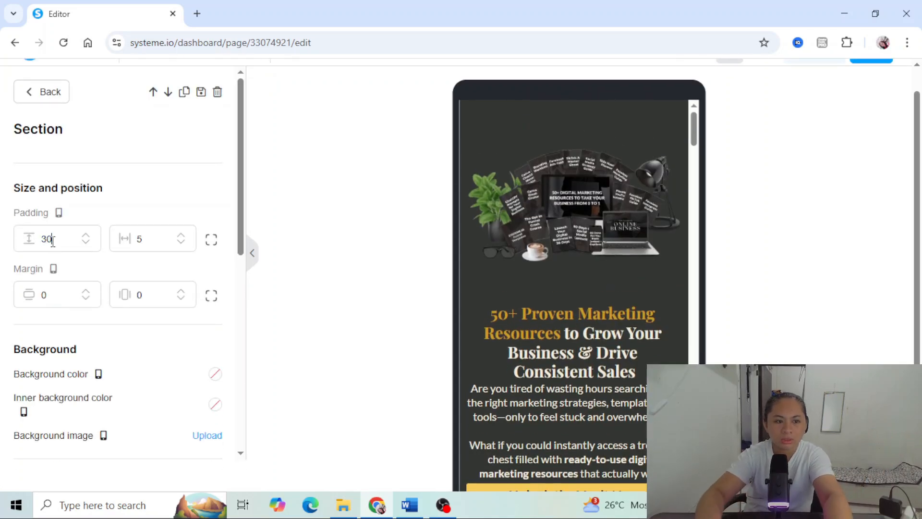
text(15)
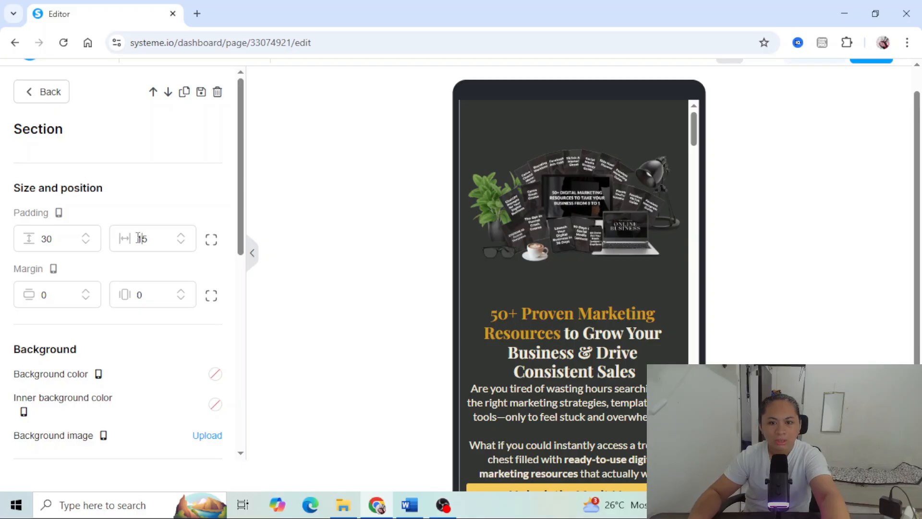
- Set the vertical margin of the "Are you tired of wasting hours" text to 10 for mobile
click(563, 327)
scroll(569, 205, down, 4)
click(569, 205)
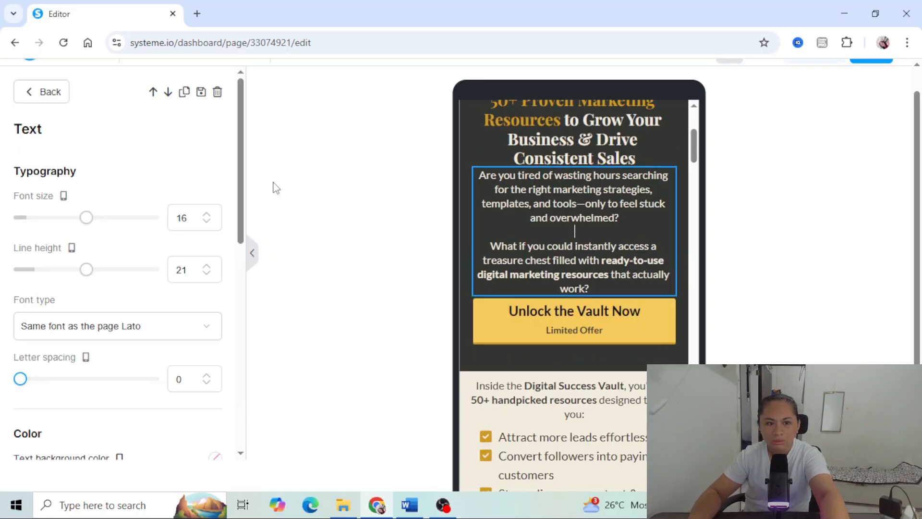
scroll(48, 408, down, 5)
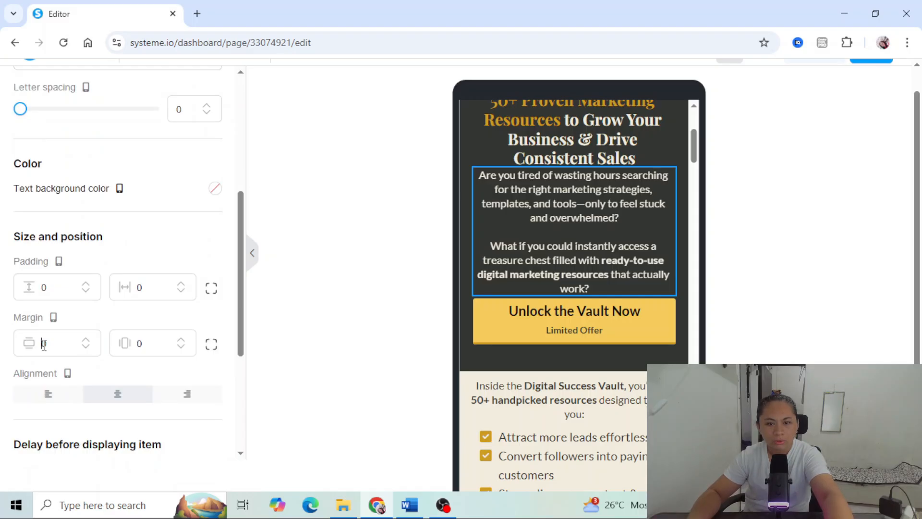
text(1)
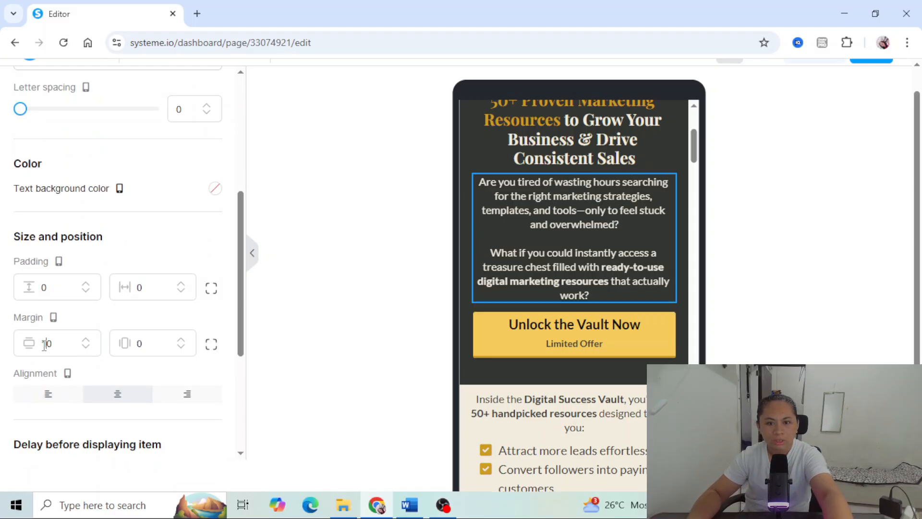
click(139, 343)
text(1)
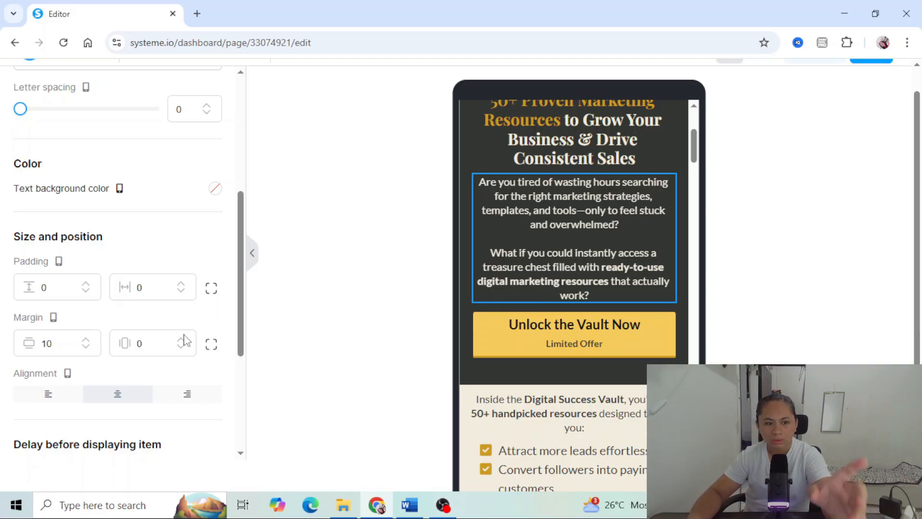
- Set the mobile padding of the cream "Inside the Digital Success Vault" section to 30 vertically and 15 horizontally
click(545, 377)
scroll(548, 370, down, 3)
click(567, 189)
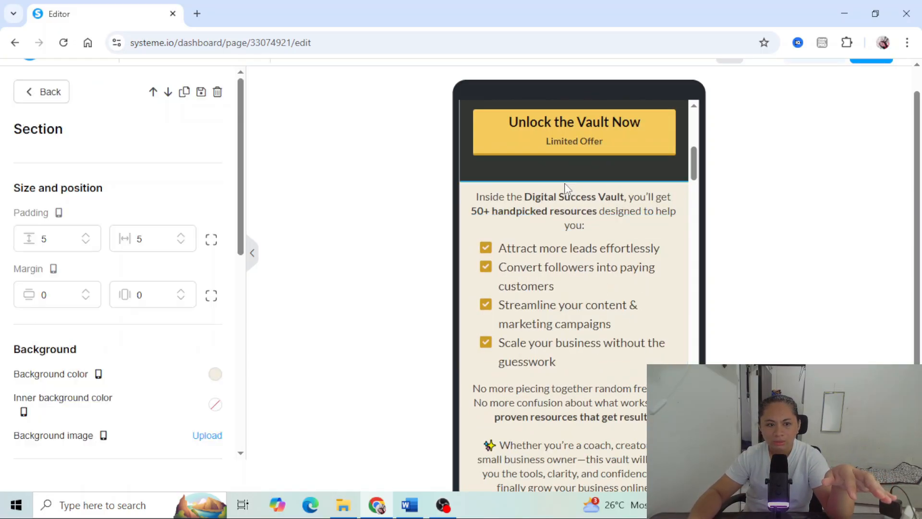
double_click(44, 238)
text(30)
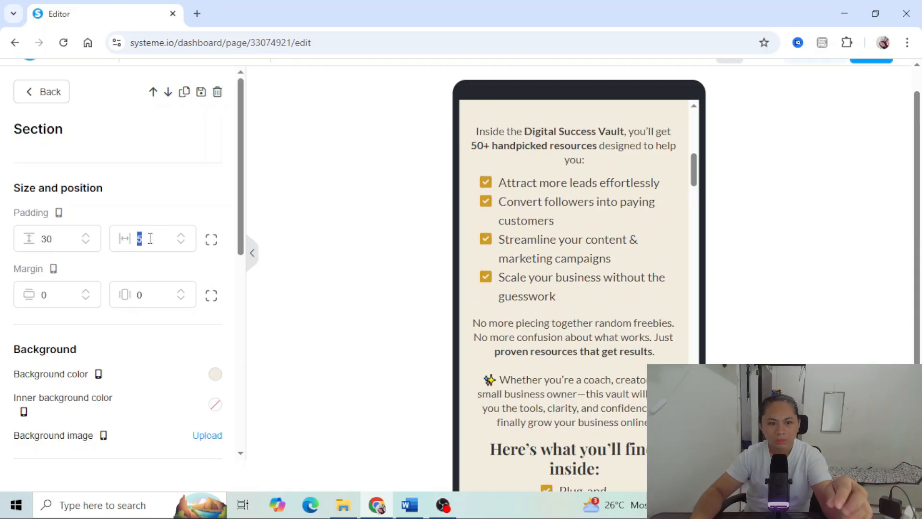
text(15)
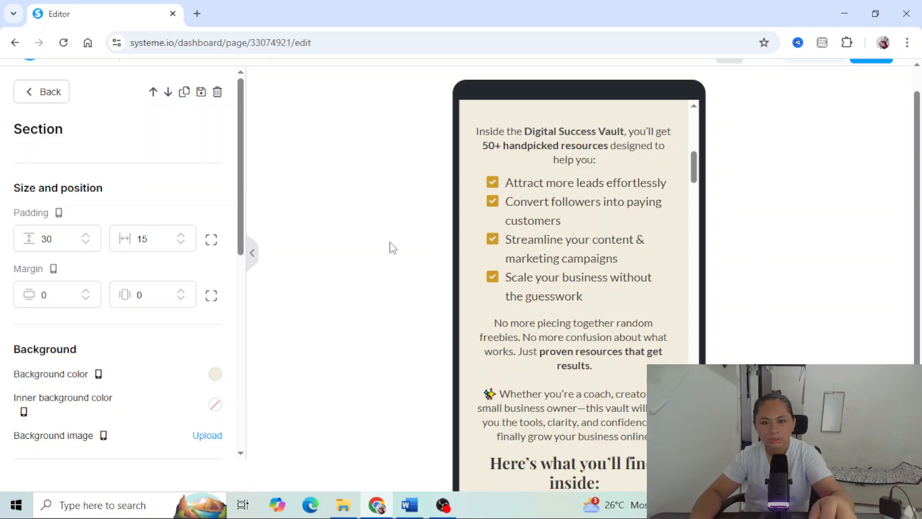
click(391, 247)
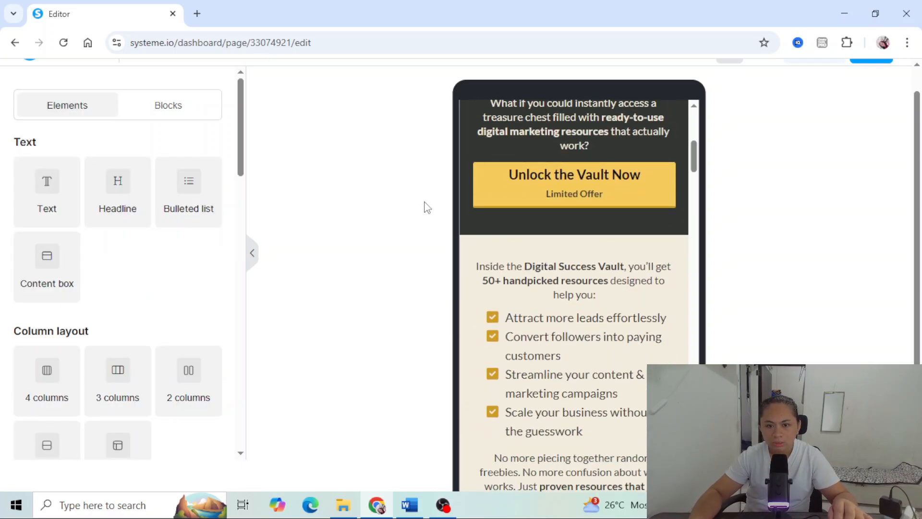
- Give the "Attract more leads effortlessly" bulleted list a mobile font size of 16 and a top margin of 10
scroll(595, 322, down, 1)
click(591, 299)
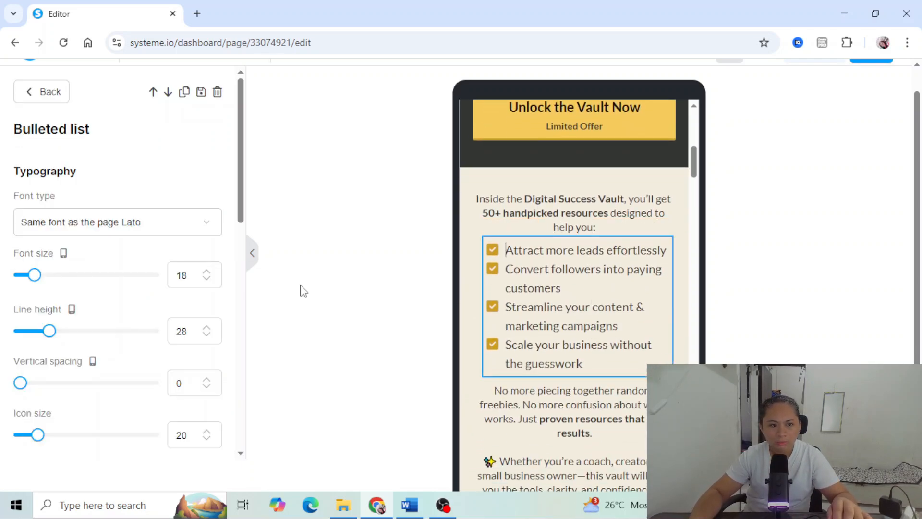
click(207, 280)
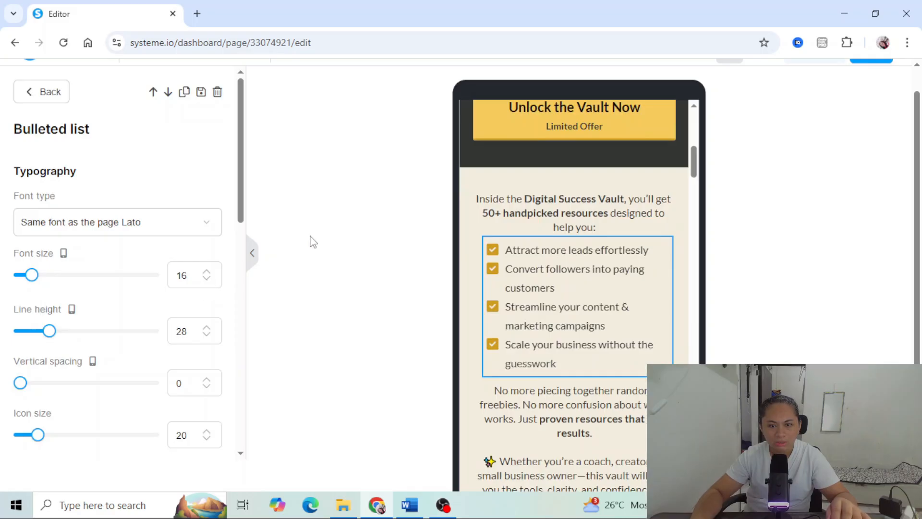
scroll(180, 324, down, 10)
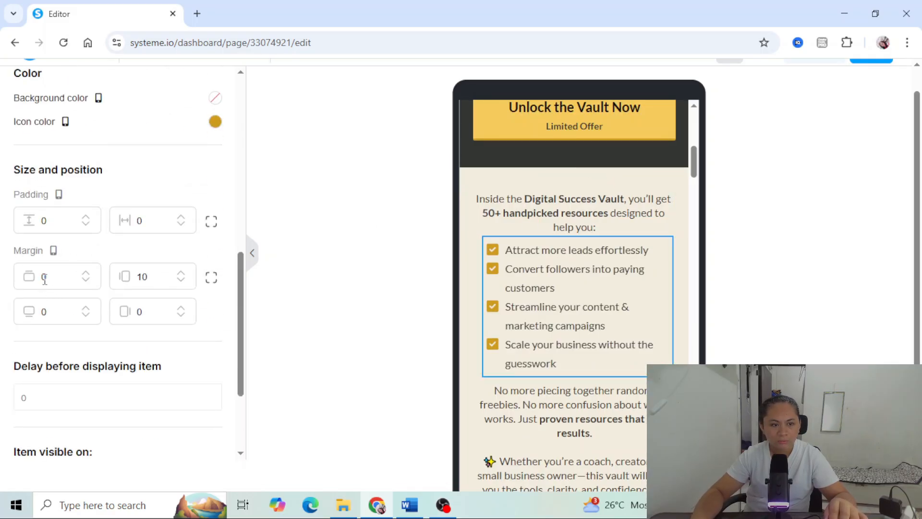
click(43, 279)
text(1)
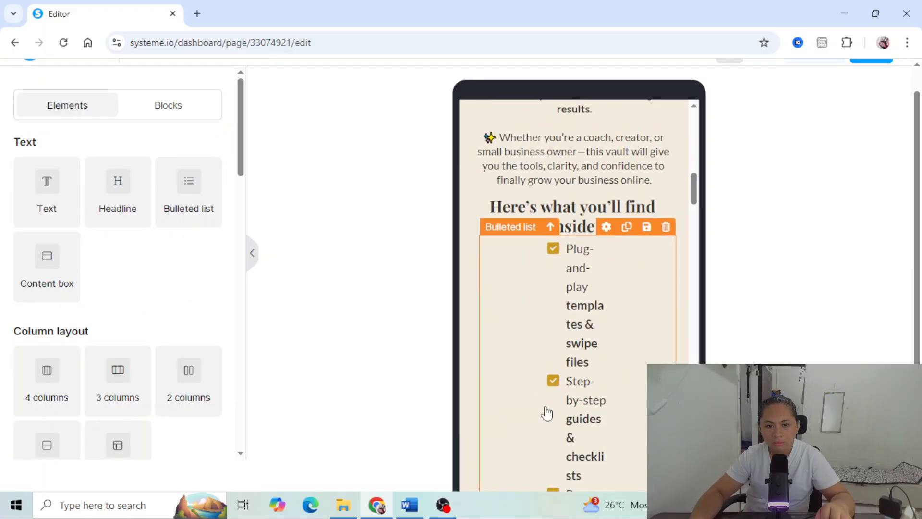
- Switch to desktop view and duplicate the bulleted list under "Here's what you'll find inside:"
scroll(546, 412, down, 3)
click(618, 274)
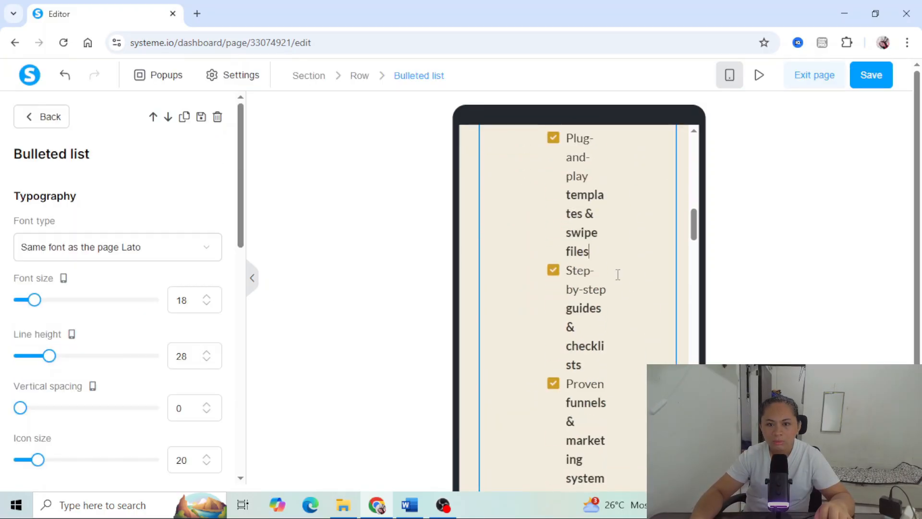
scroll(607, 282, up, 4)
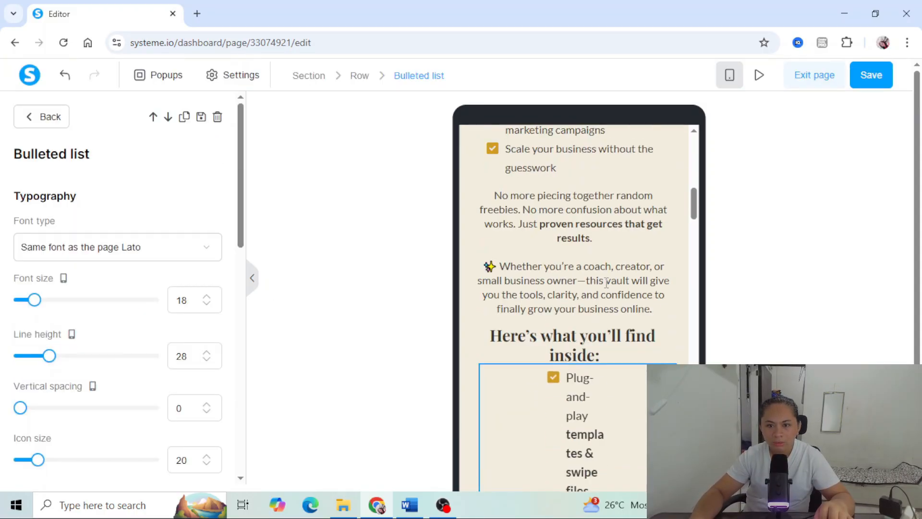
click(628, 370)
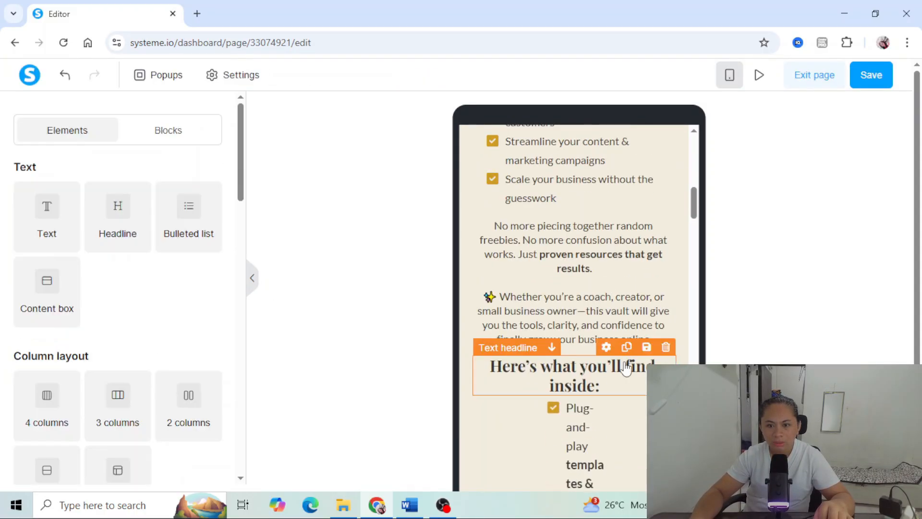
click(730, 75)
scroll(575, 275, down, 6)
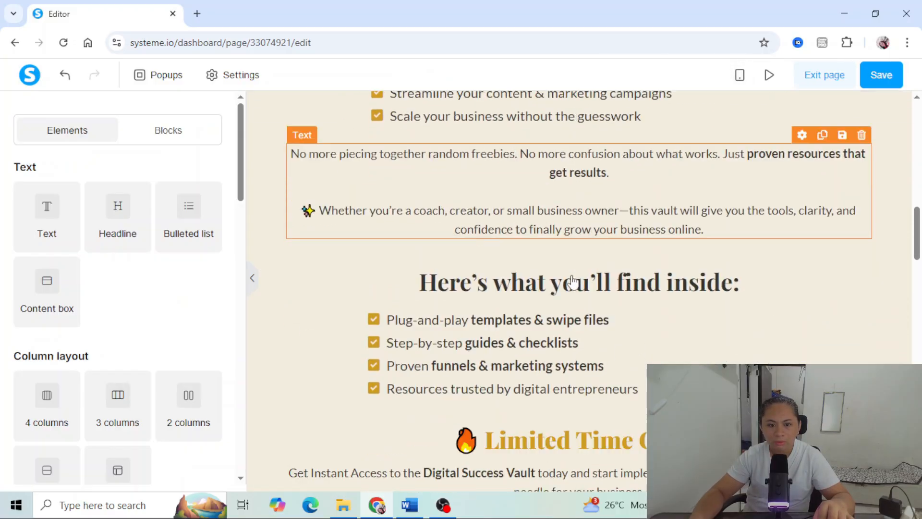
click(514, 164)
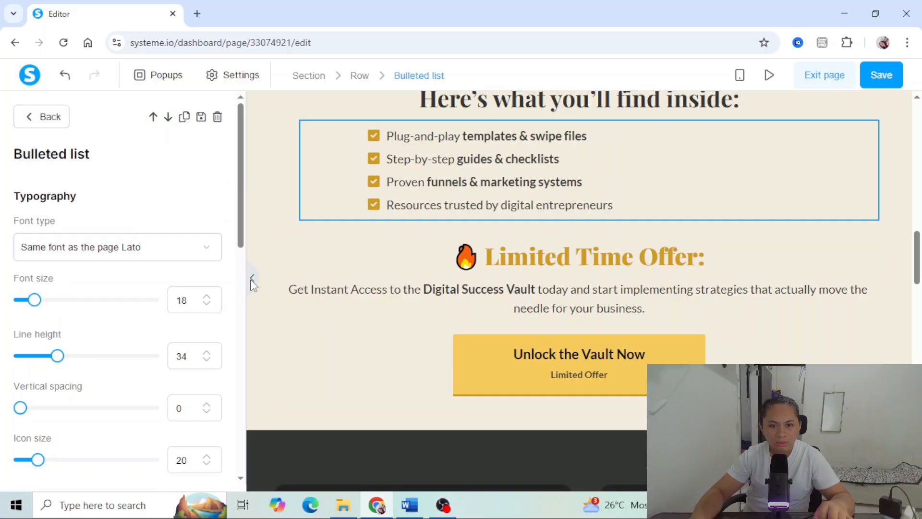
click(362, 272)
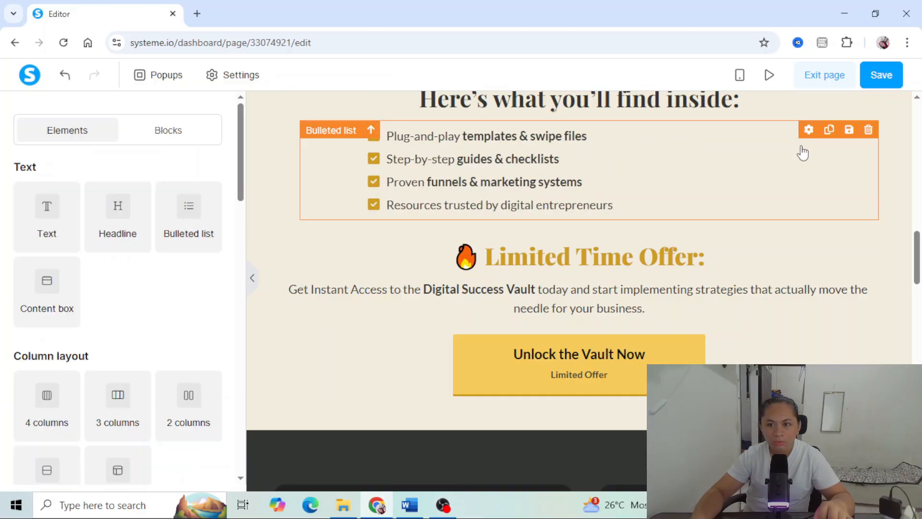
click(830, 131)
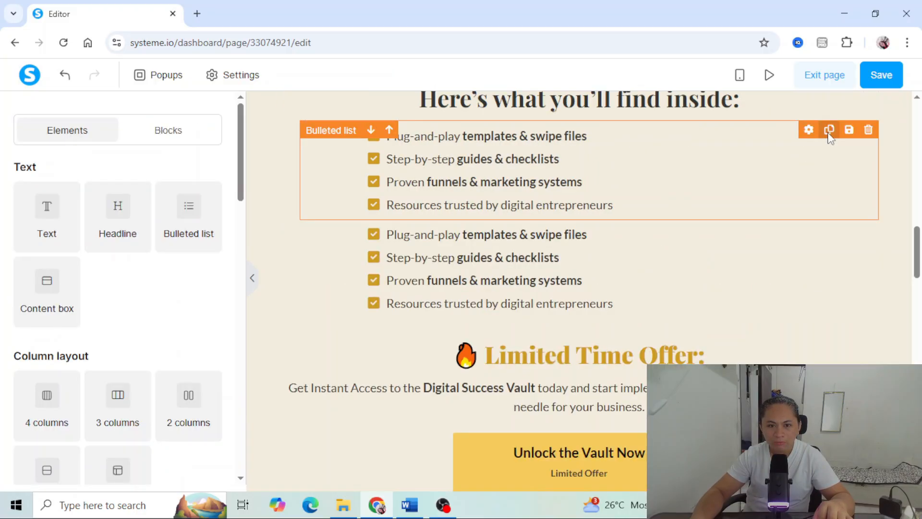
- Make the upper copy of the "Plug-and-play templates" list visible on desktop only
click(710, 161)
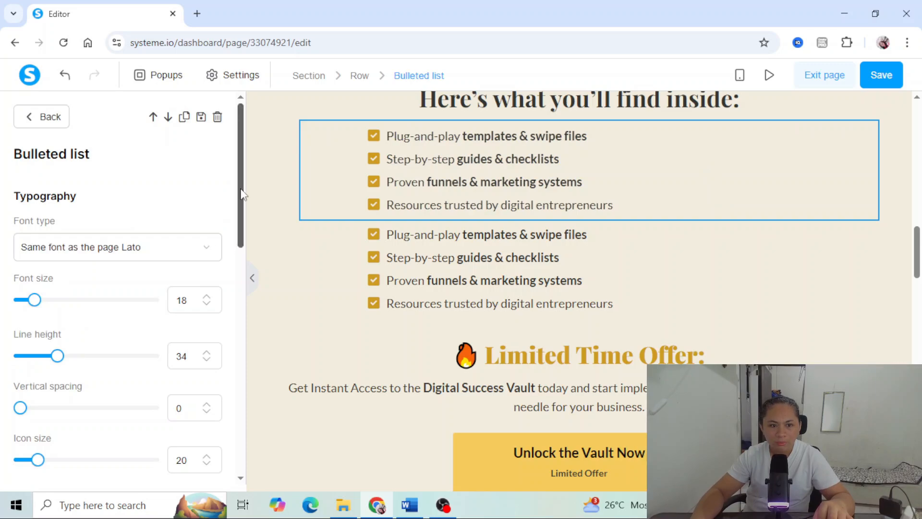
drag(238, 194, 235, 406)
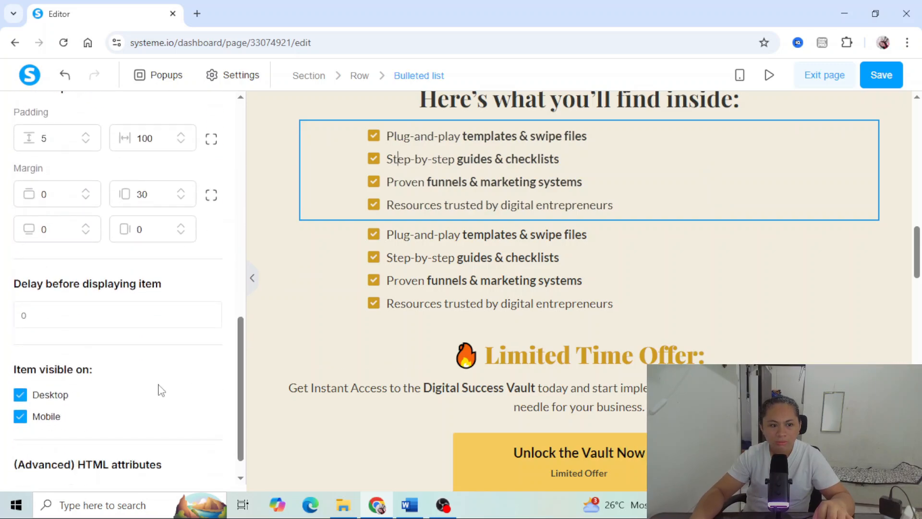
click(20, 417)
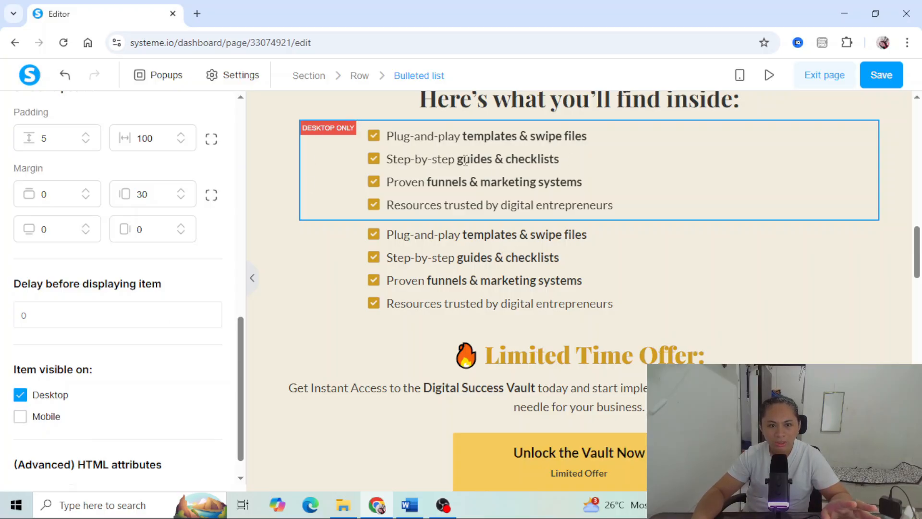
key(Escape)
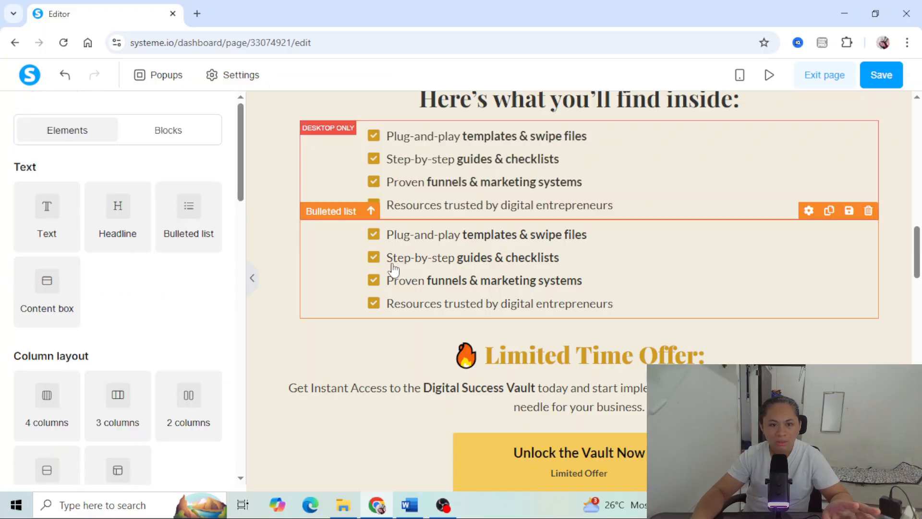
- Set the horizontal padding of the lower "Plug-and-play templates" list copy to 10
click(315, 268)
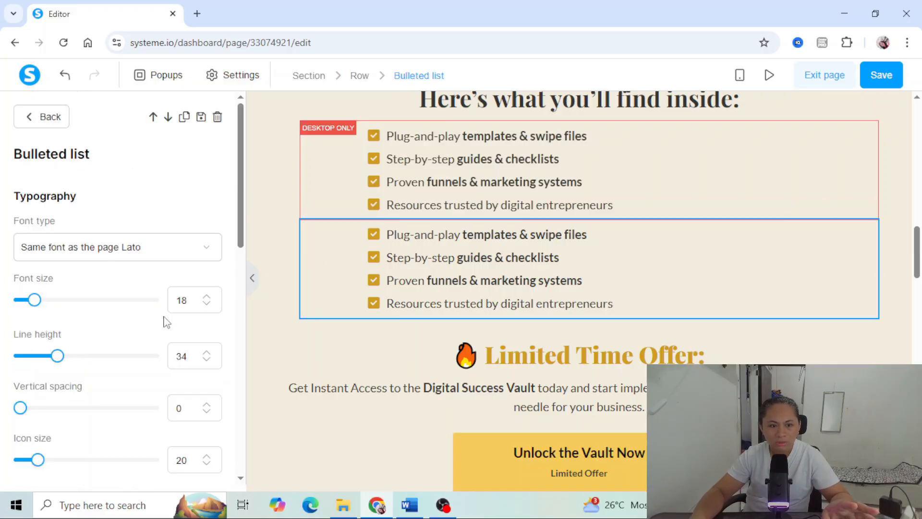
scroll(164, 321, down, 5)
scroll(164, 327, down, 6)
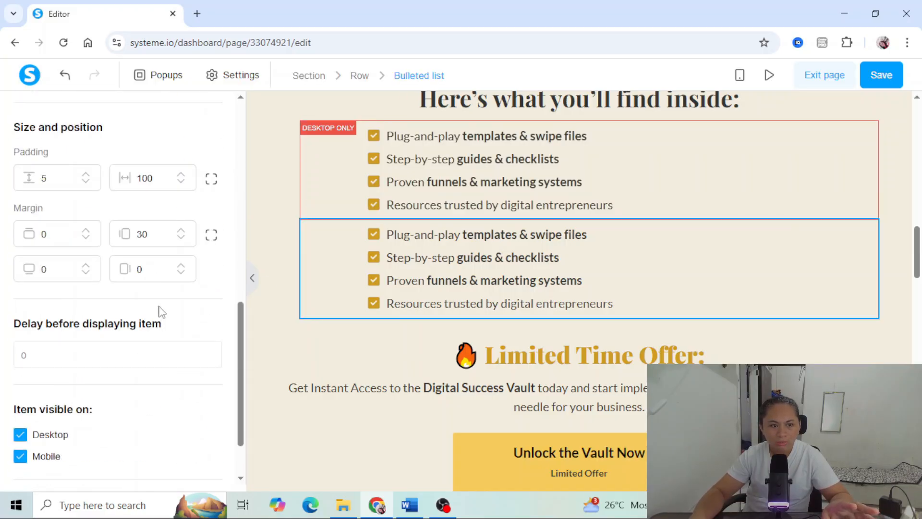
drag(147, 179, 133, 180)
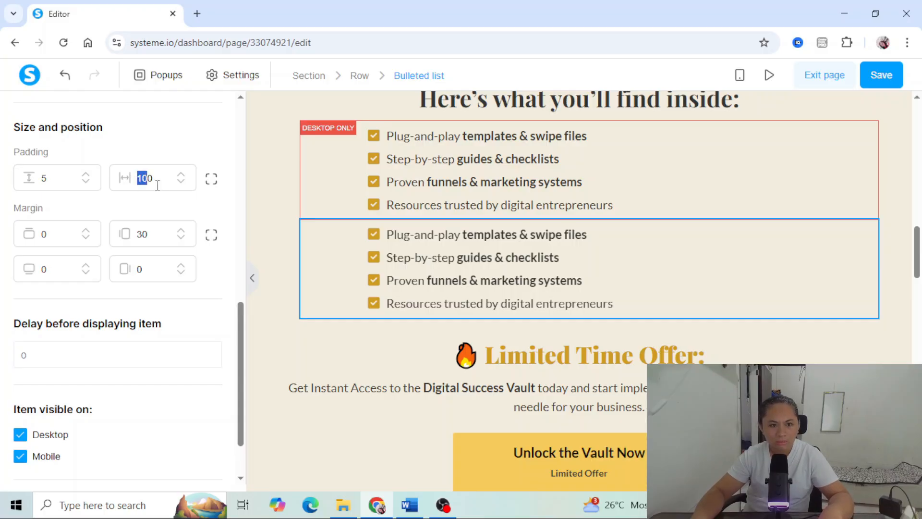
text(1)
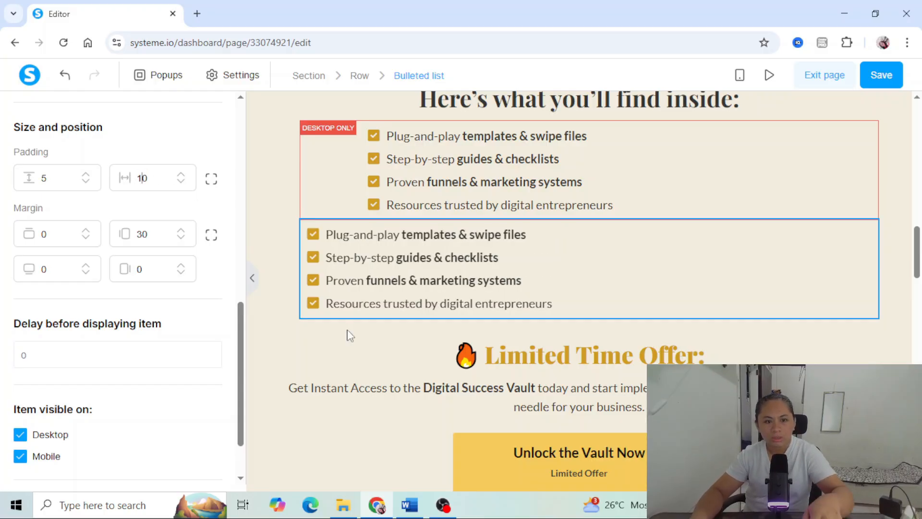
click(346, 334)
- Make the lower list copy visible on mobile only and switch the page back to mobile view
click(423, 237)
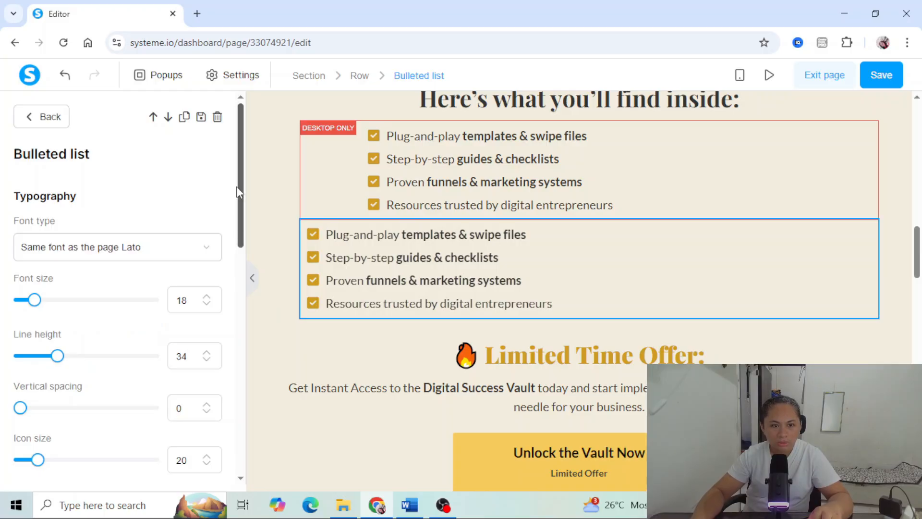
drag(240, 193, 202, 405)
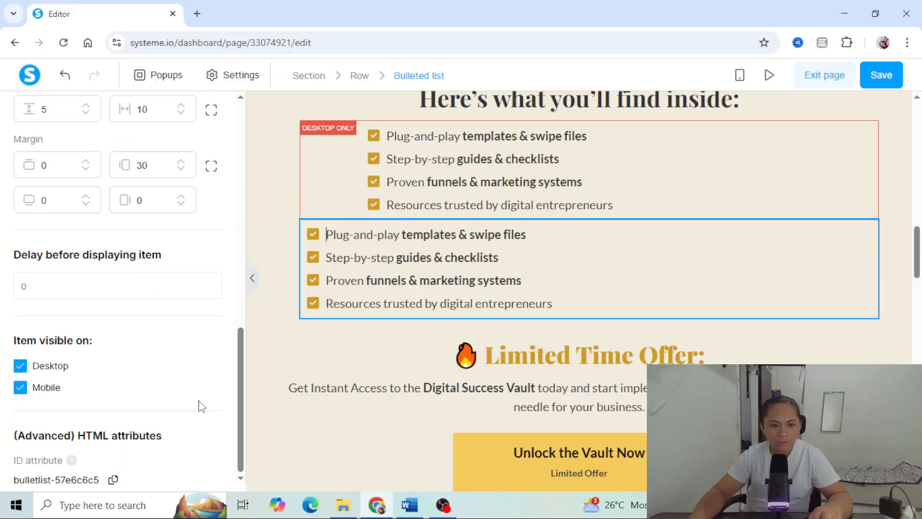
click(20, 367)
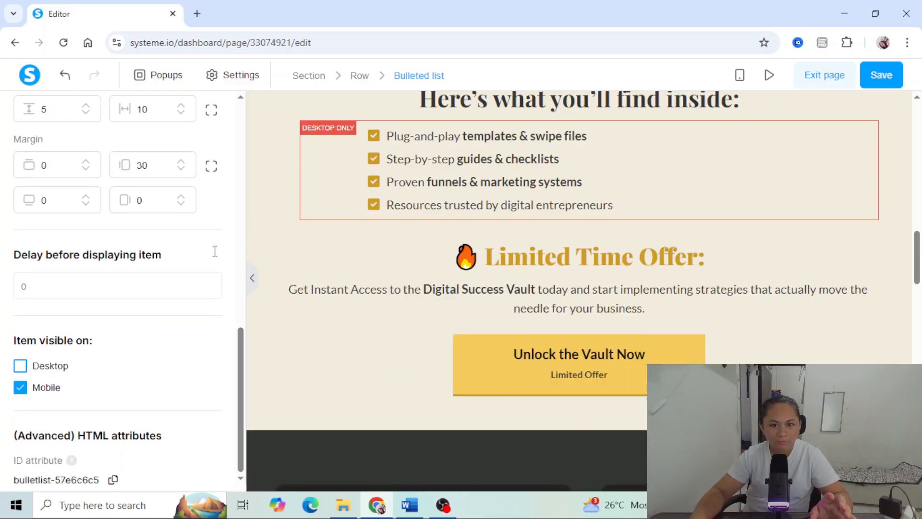
click(389, 253)
scroll(597, 223, up, 4)
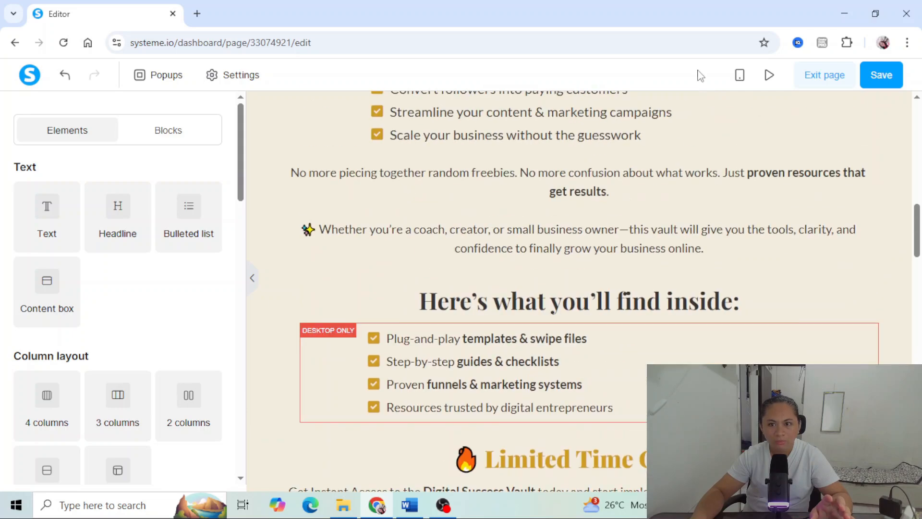
click(740, 76)
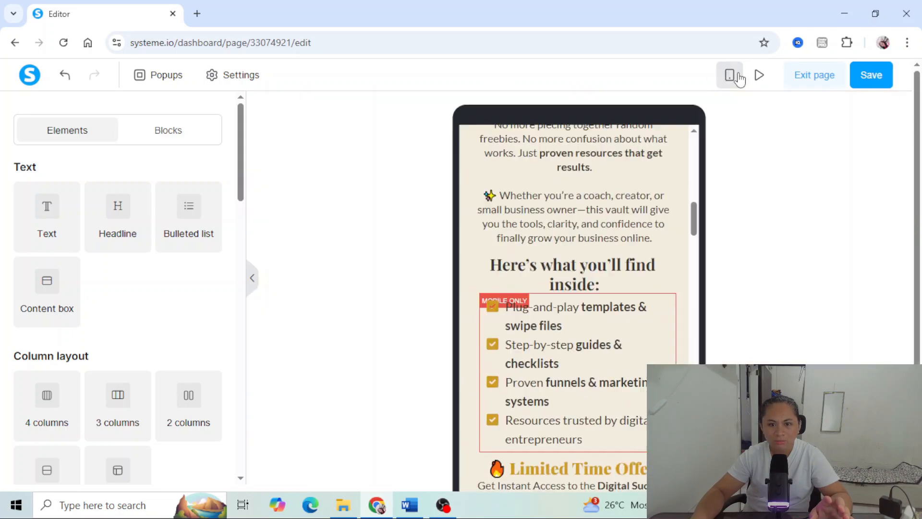
click(526, 233)
click(545, 185)
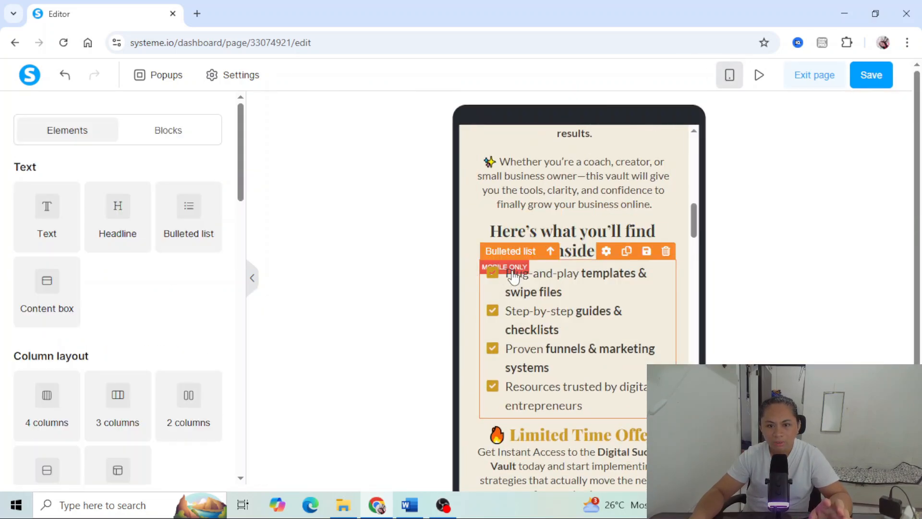
scroll(528, 327, down, 5)
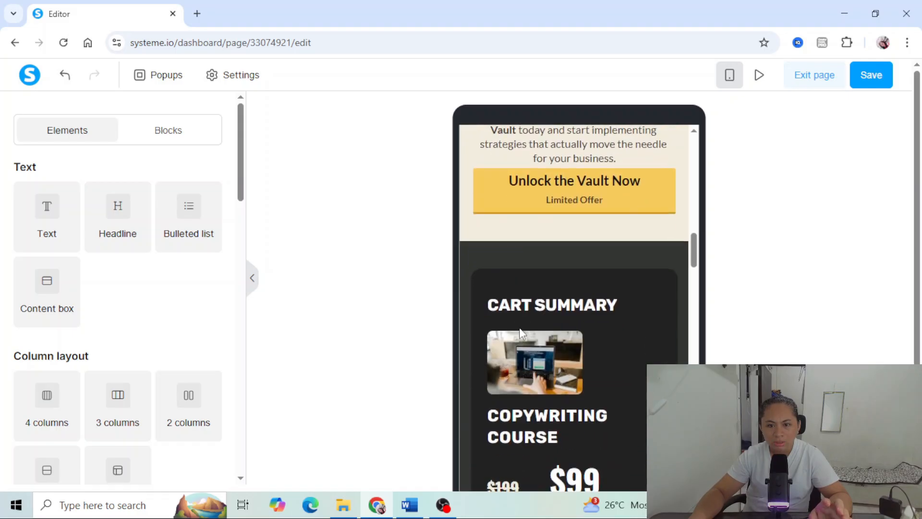
scroll(521, 332, up, 3)
scroll(521, 333, up, 4)
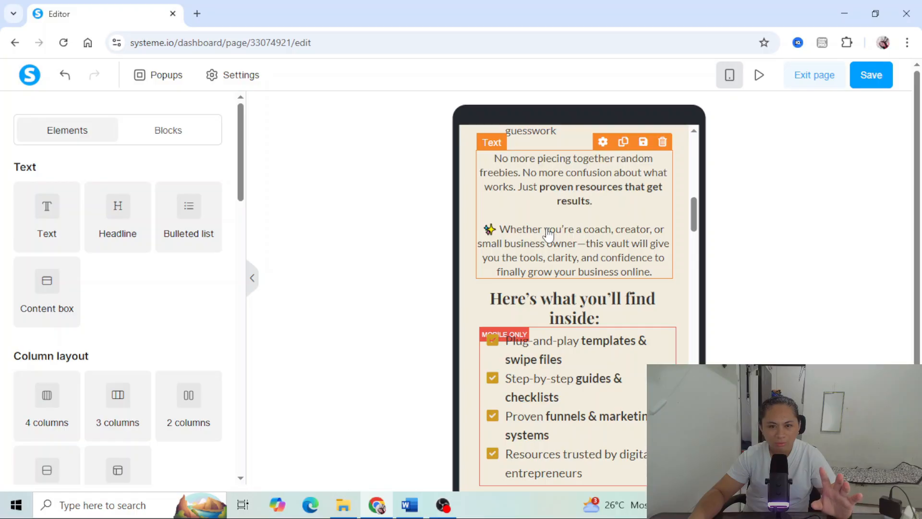
- Set the top and bottom margins of the mobile-only "Plug-and-play templates" bulleted list to 10
click(574, 342)
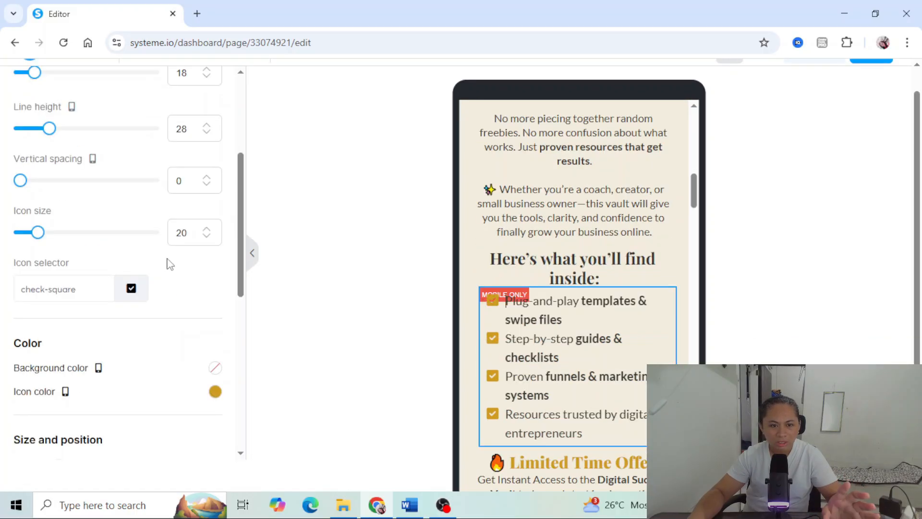
scroll(168, 262, down, 2)
scroll(170, 264, down, 7)
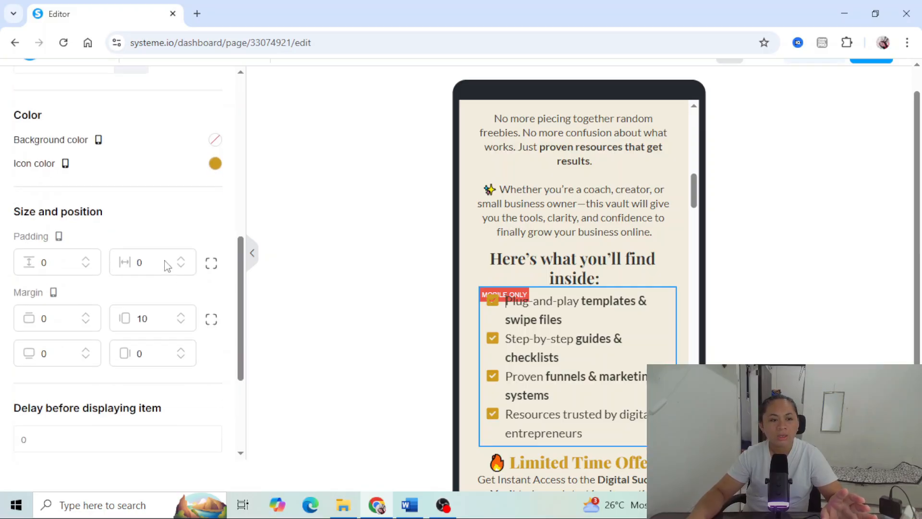
scroll(165, 262, up, 3)
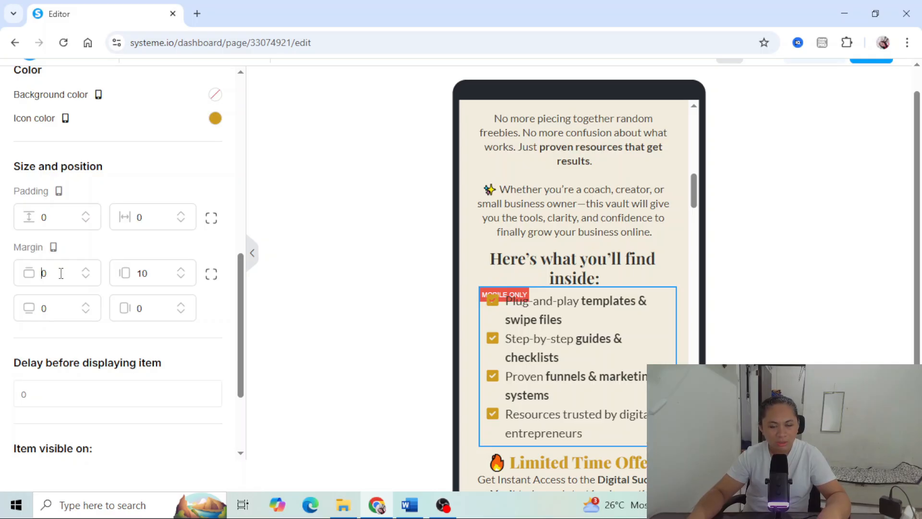
click(41, 273)
text(1)
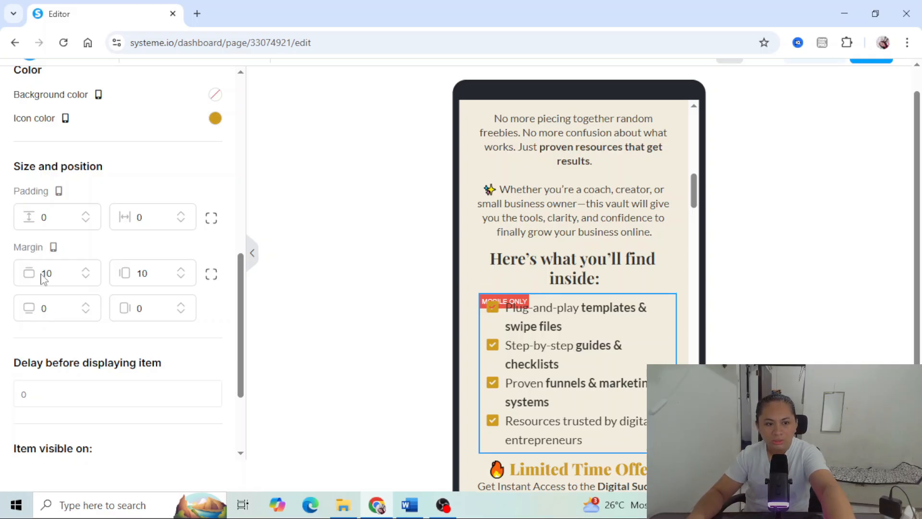
text(1)
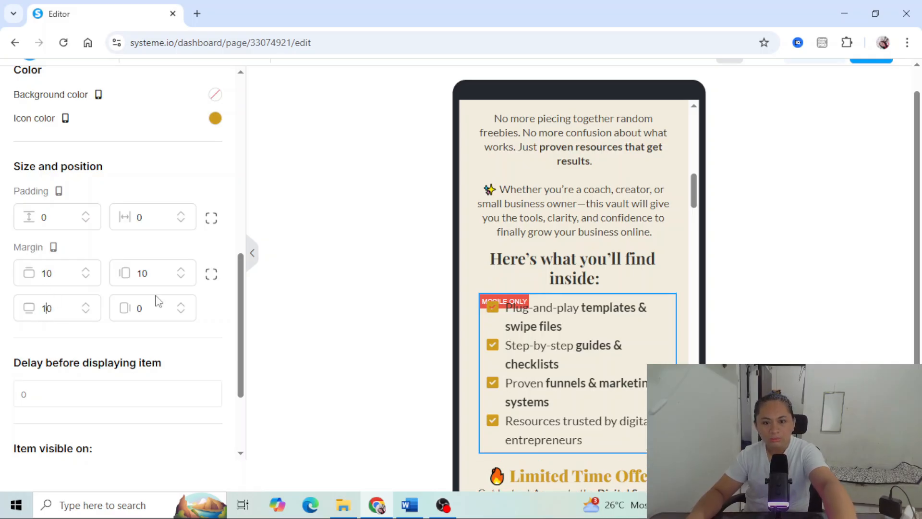
- Set the font size of the mobile-only bulleted list to 16
scroll(230, 307, down, 3)
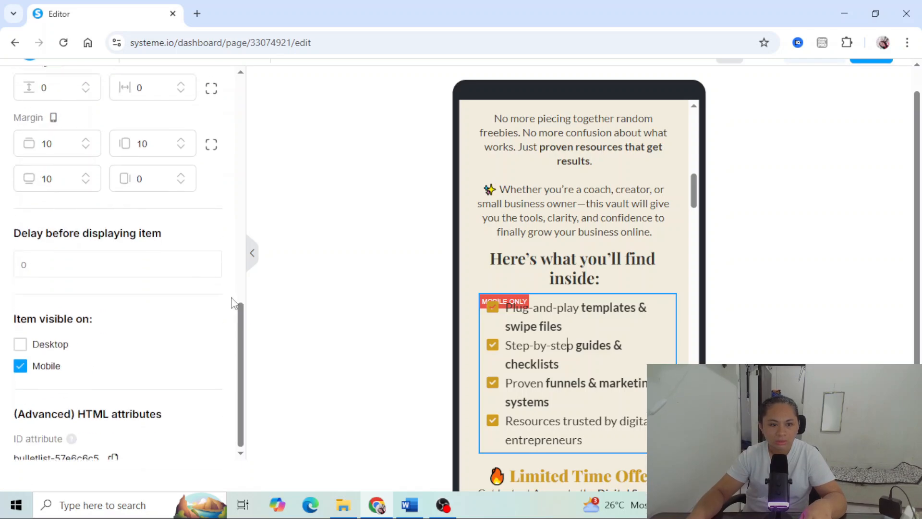
scroll(229, 303, up, 7)
scroll(230, 304, up, 5)
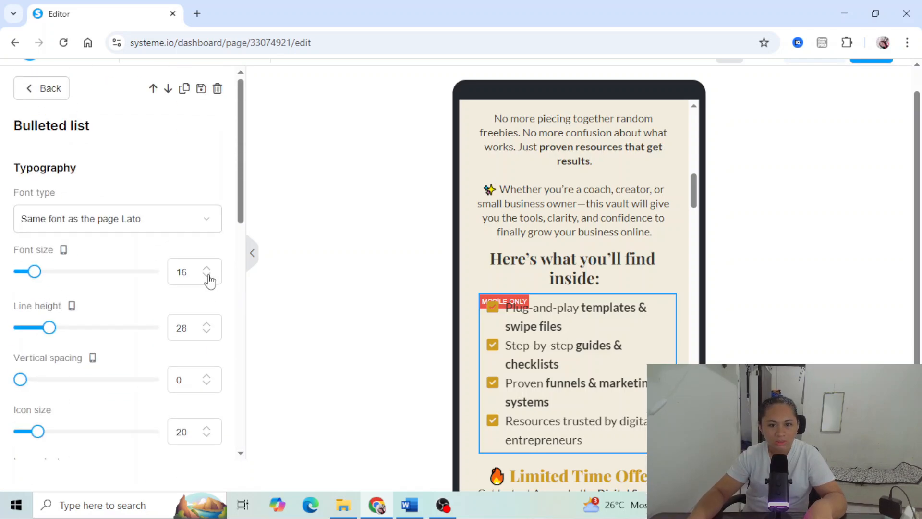
- Give the "Get Instant Access" text under the Limited Time Offer headline a top margin of 10 and a bottom margin of 30
scroll(553, 241, down, 6)
triple_click(546, 226)
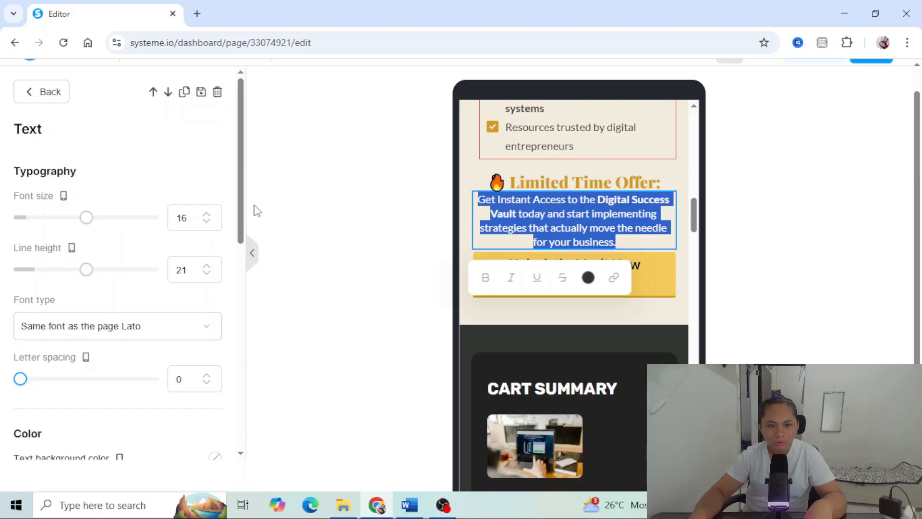
scroll(221, 305, down, 7)
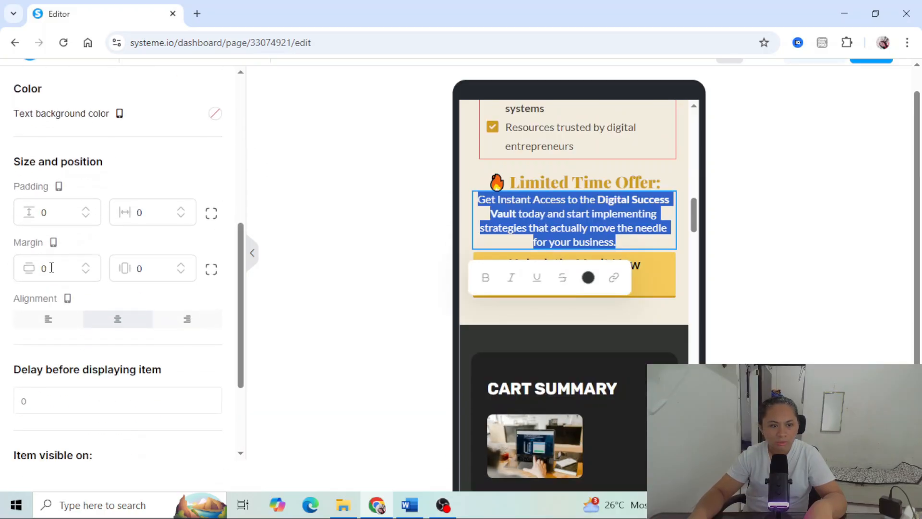
click(44, 269)
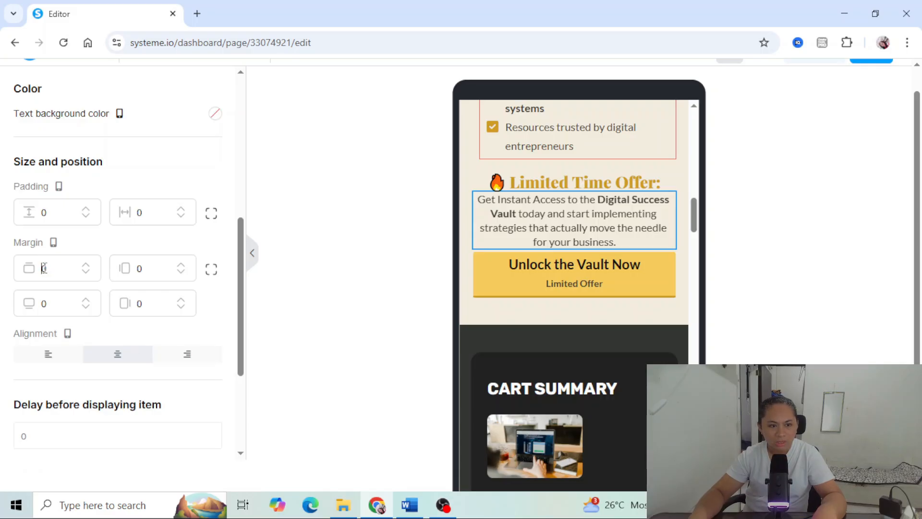
text(1)
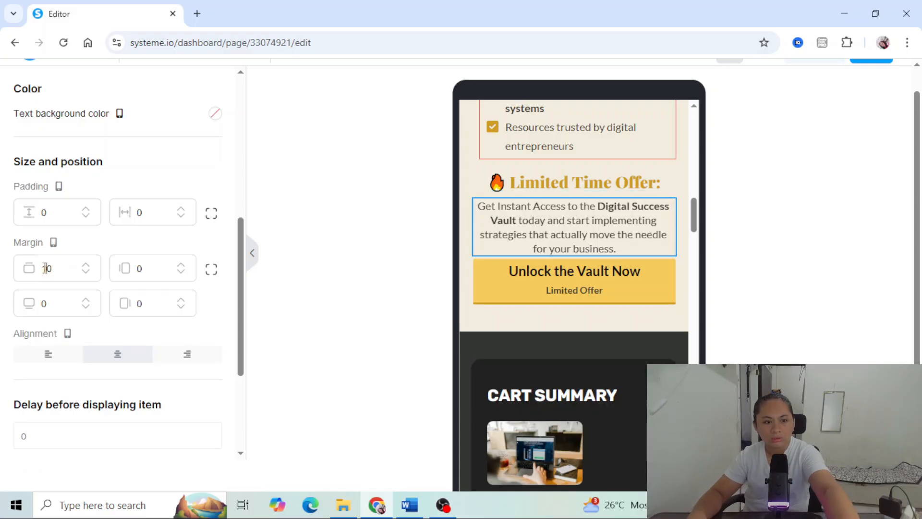
click(43, 303)
text(3)
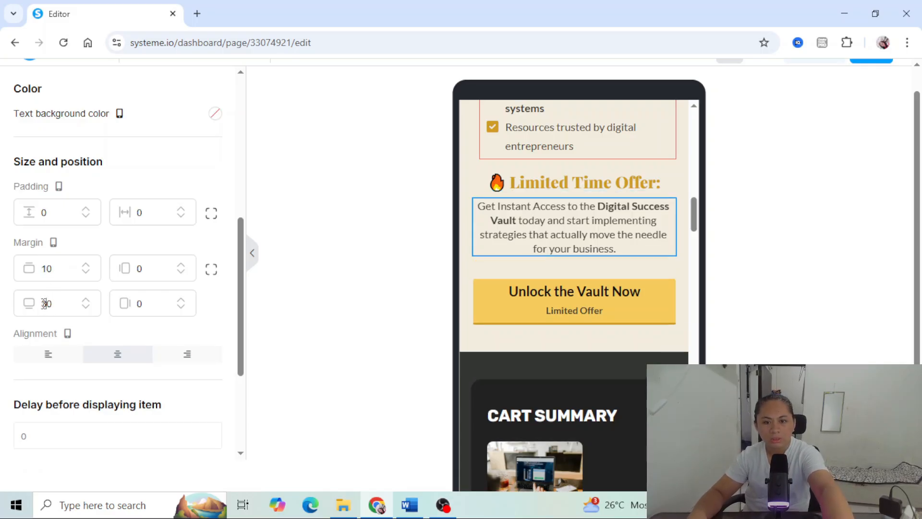
key(Escape)
- Switch the page back to desktop view and review the Payment Information and Cart Summary section
scroll(692, 280, down, 1)
scroll(691, 280, down, 3)
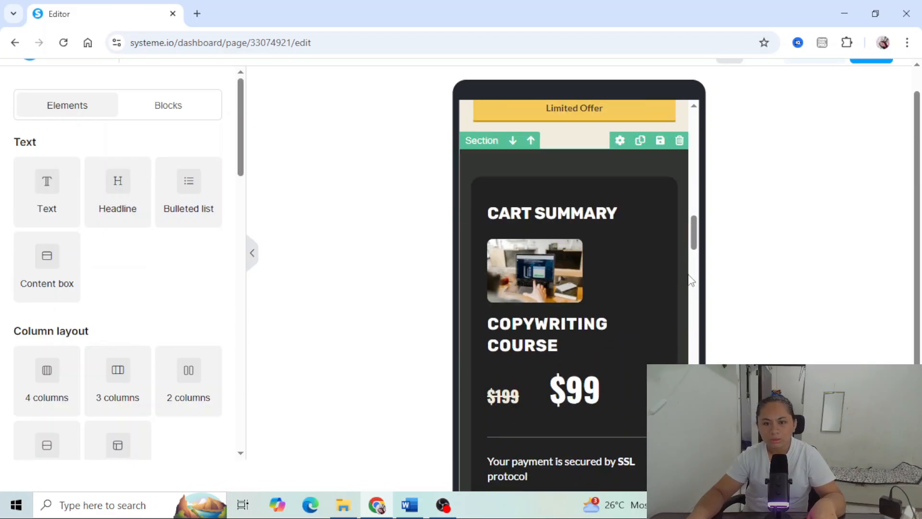
scroll(605, 229, up, 9)
scroll(678, 202, down, 5)
scroll(848, 190, up, 1)
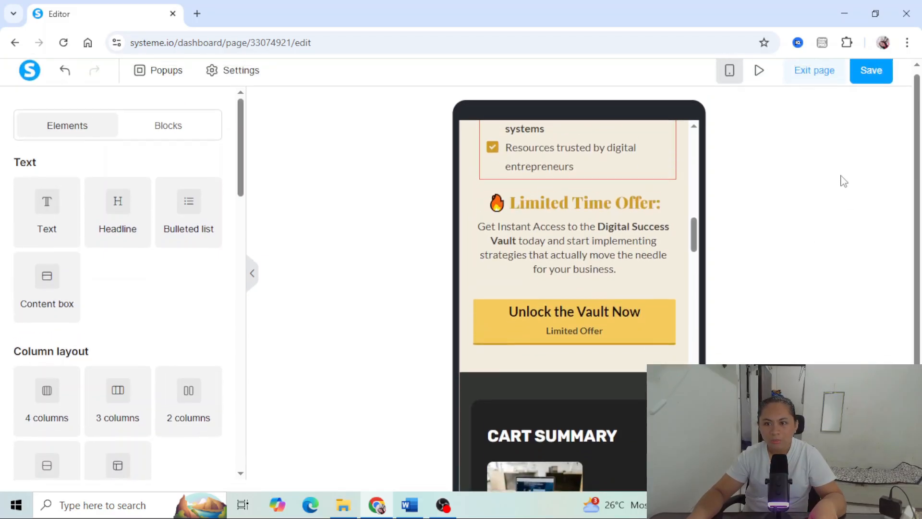
click(726, 79)
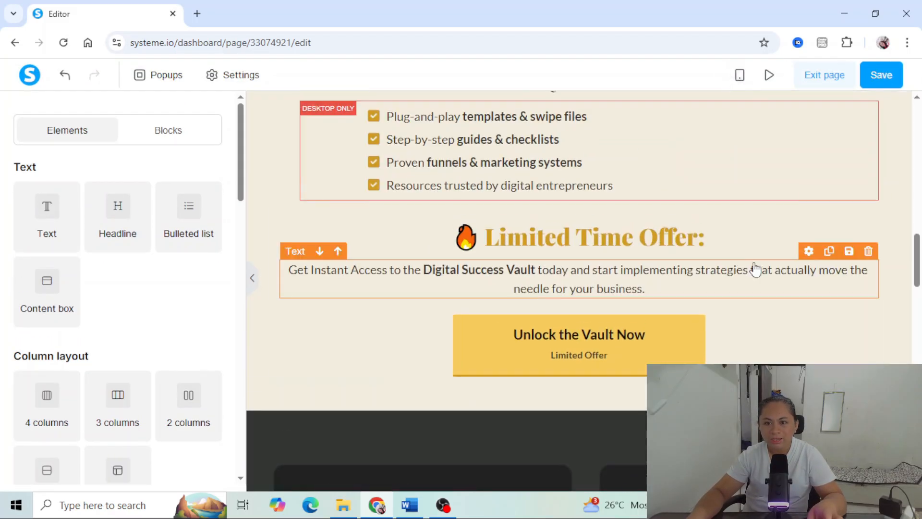
scroll(816, 288, down, 5)
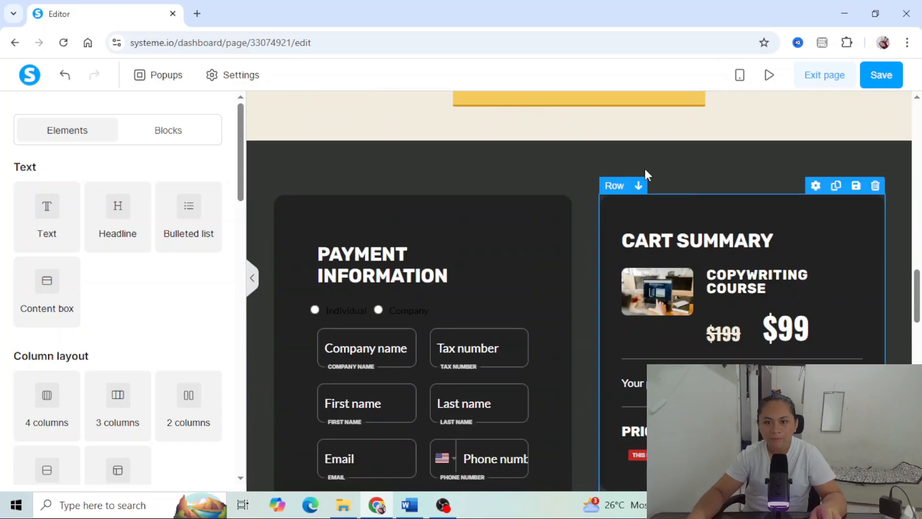
scroll(616, 154, down, 3)
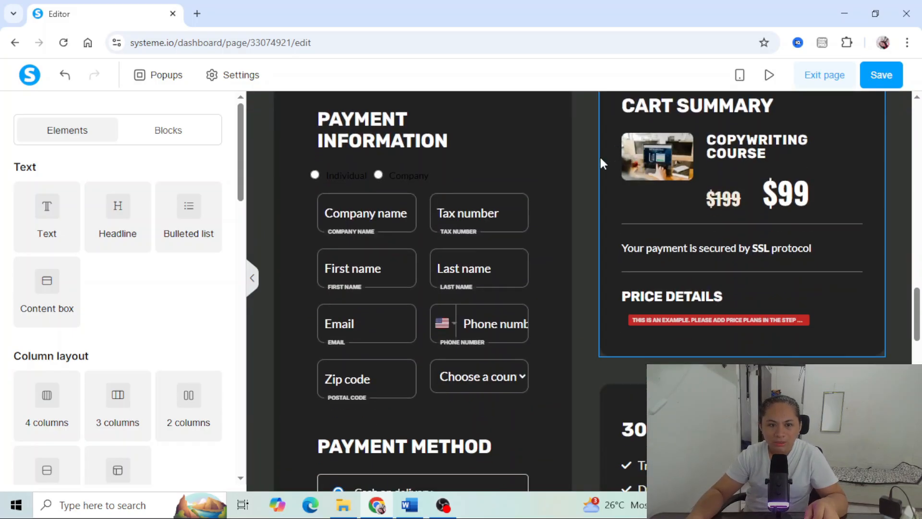
scroll(528, 177, up, 1)
click(452, 197)
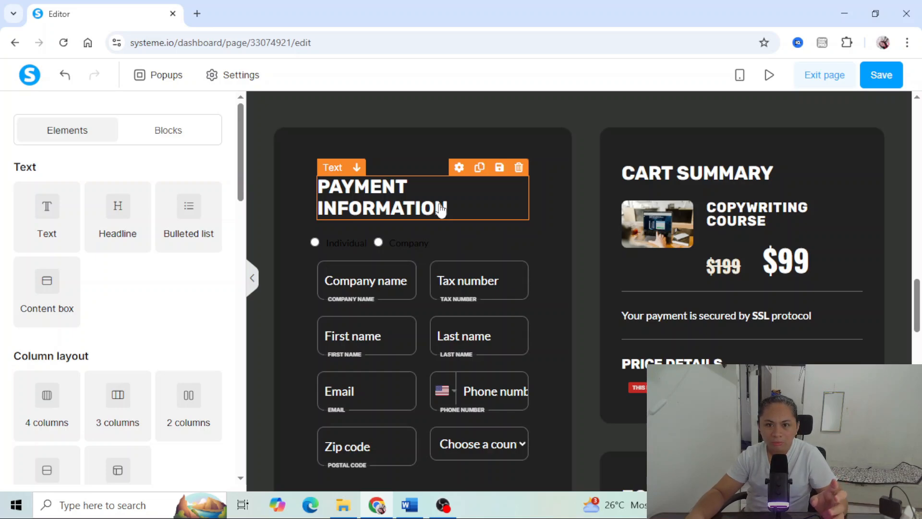
scroll(439, 206, down, 1)
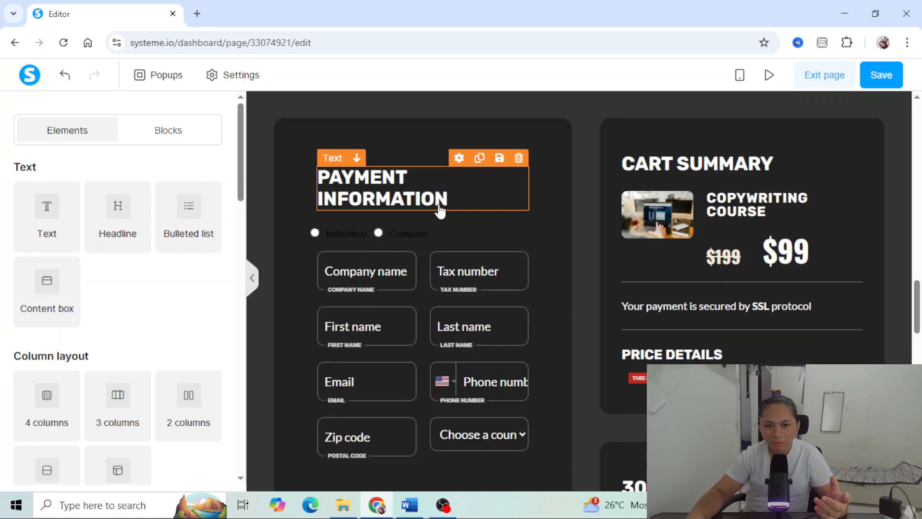
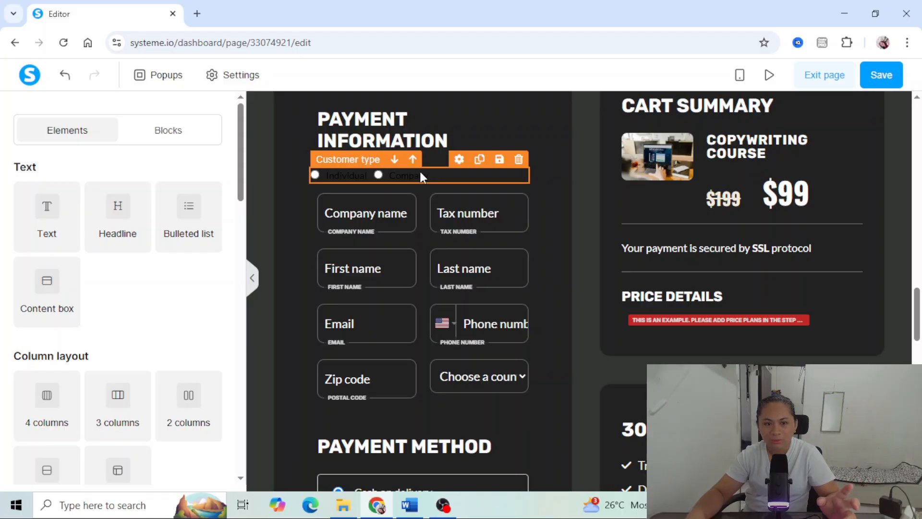
- Delete the customer type choice, the company name and tax number fields, and the zip code and country row from the payment form
click(518, 160)
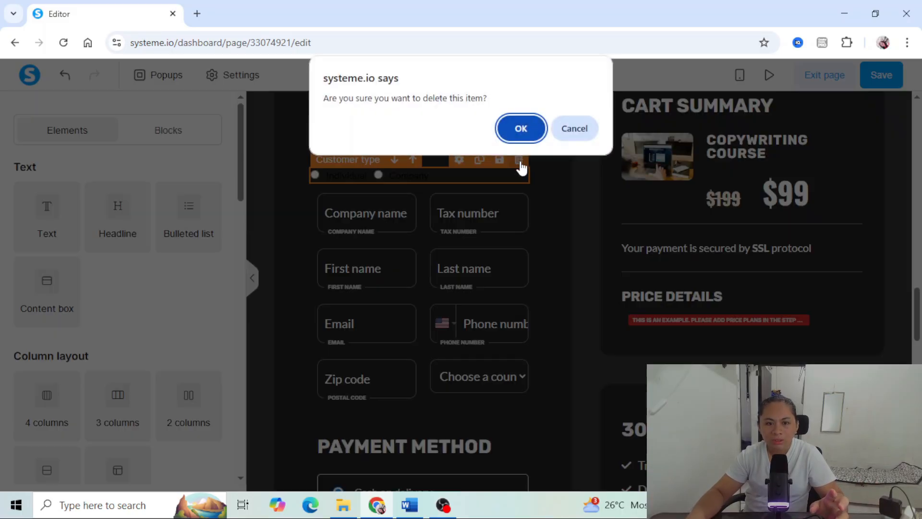
click(526, 127)
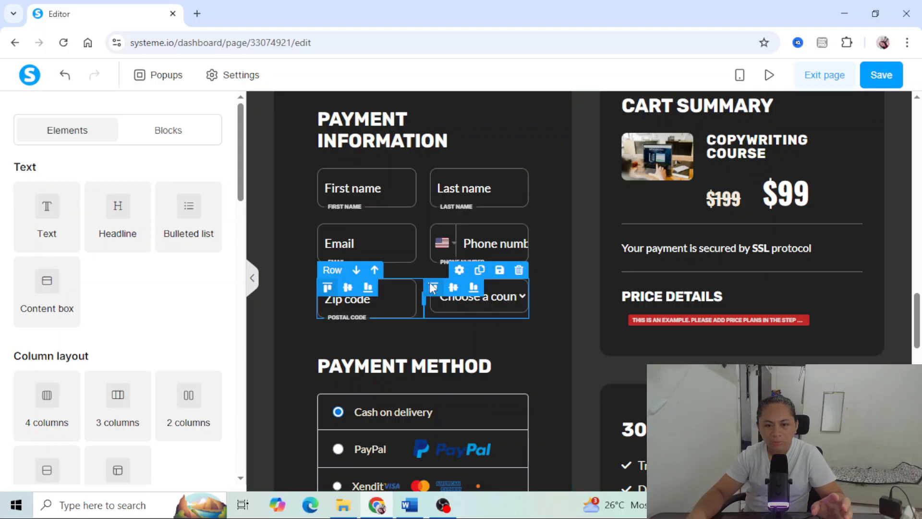
click(519, 269)
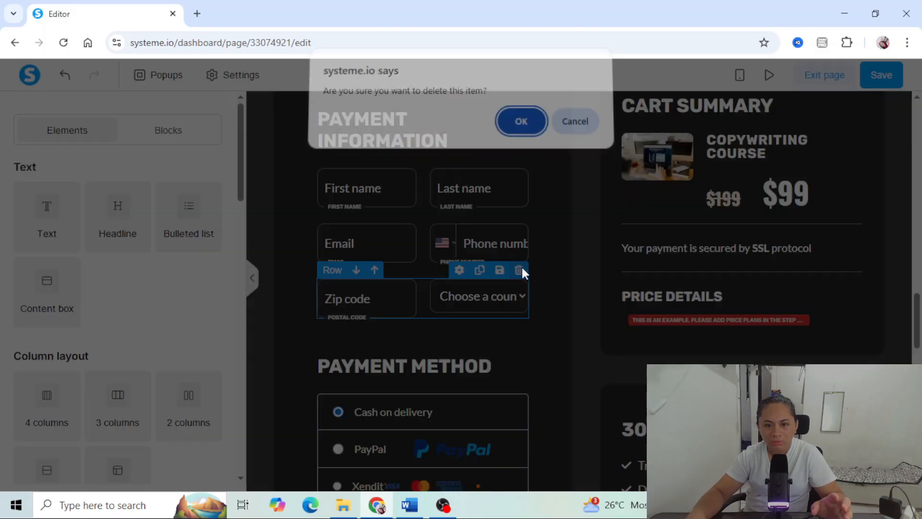
click(527, 136)
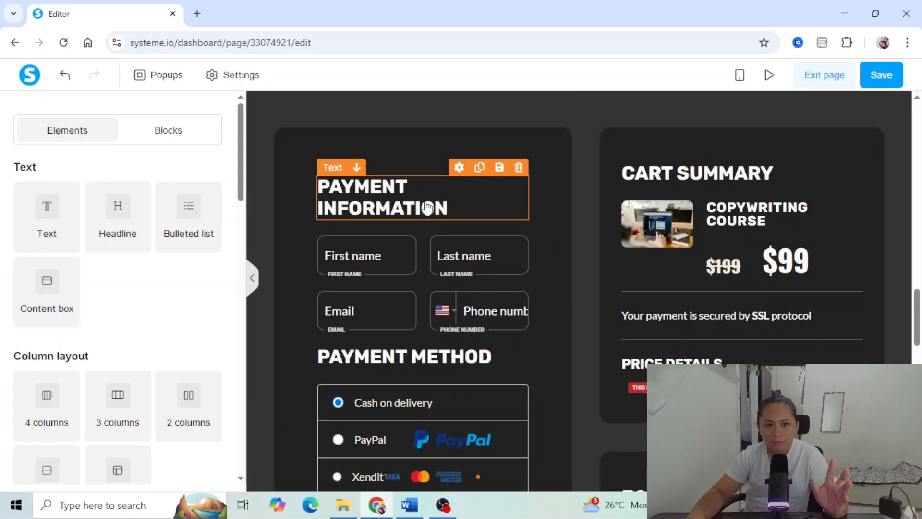
- Replace the Cart Summary product image with the Digital Success Vault mockup from the already uploaded images
scroll(450, 207, down, 3)
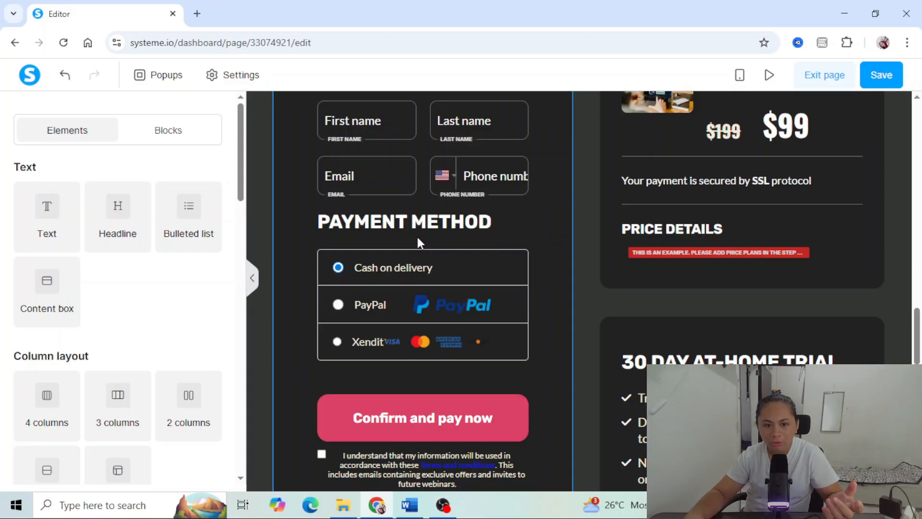
scroll(417, 238, down, 1)
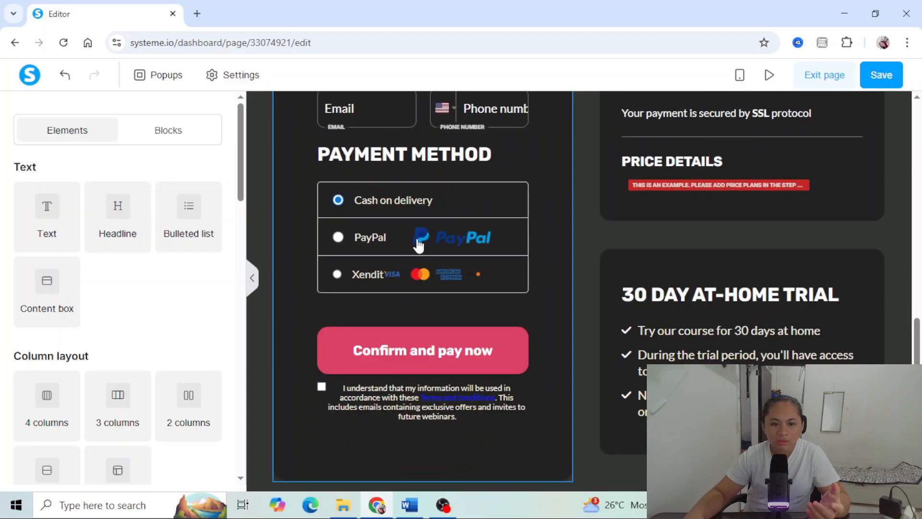
scroll(682, 288, up, 4)
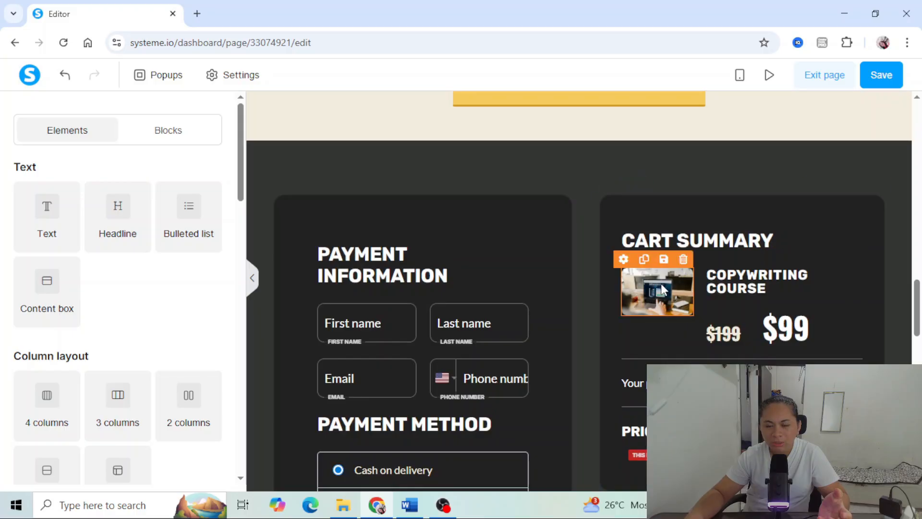
click(667, 287)
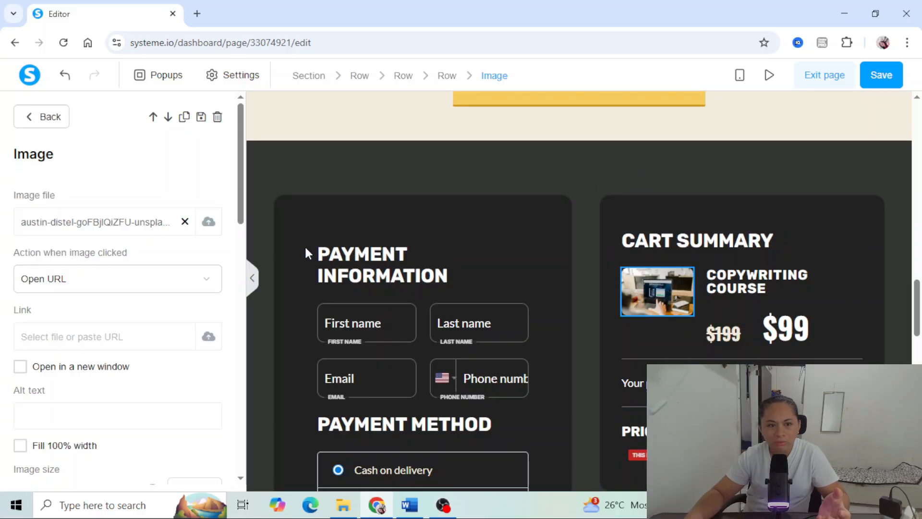
click(206, 222)
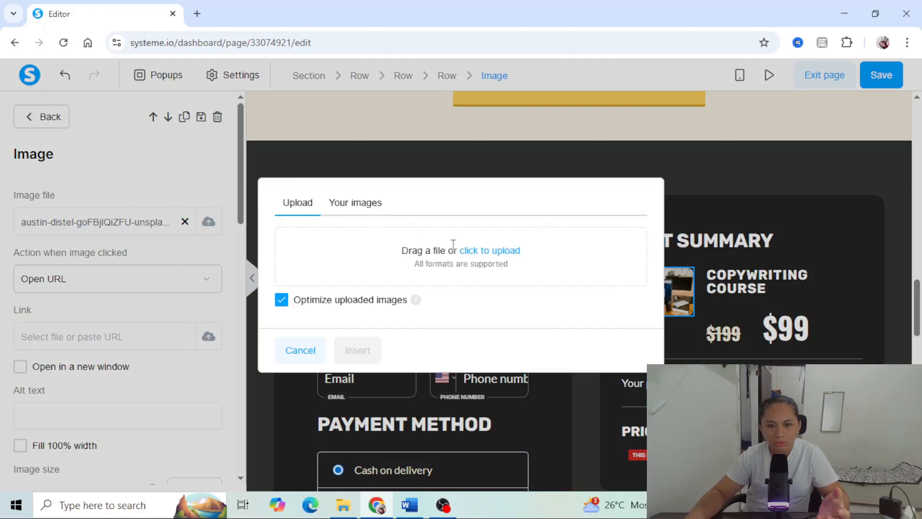
click(365, 203)
scroll(648, 197, down, 15)
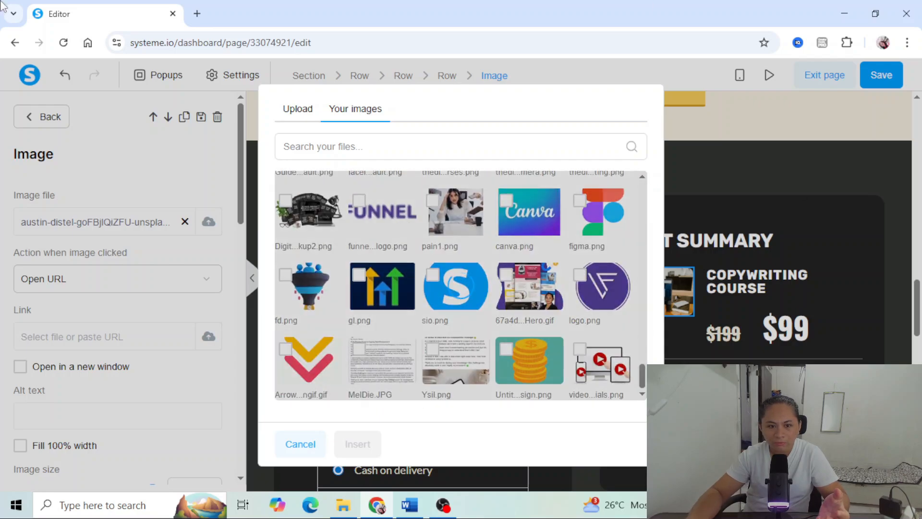
scroll(290, 274, up, 1)
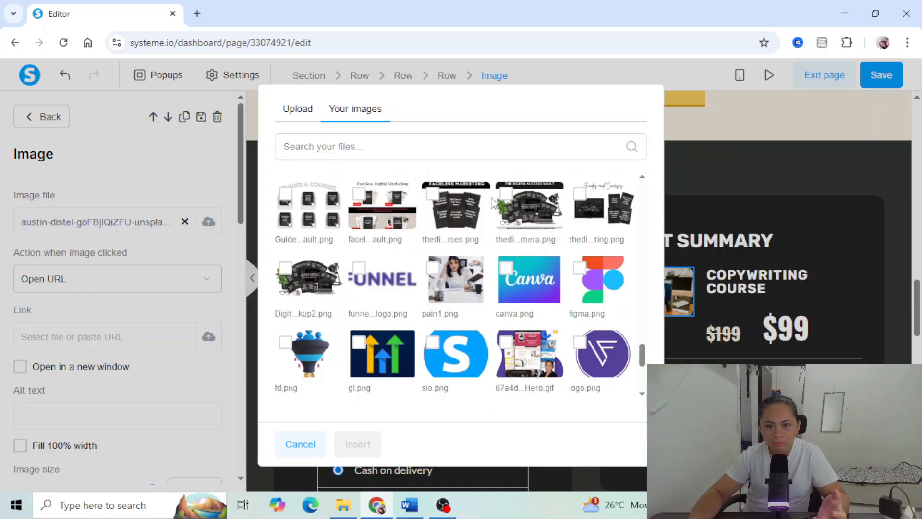
click(506, 195)
click(357, 444)
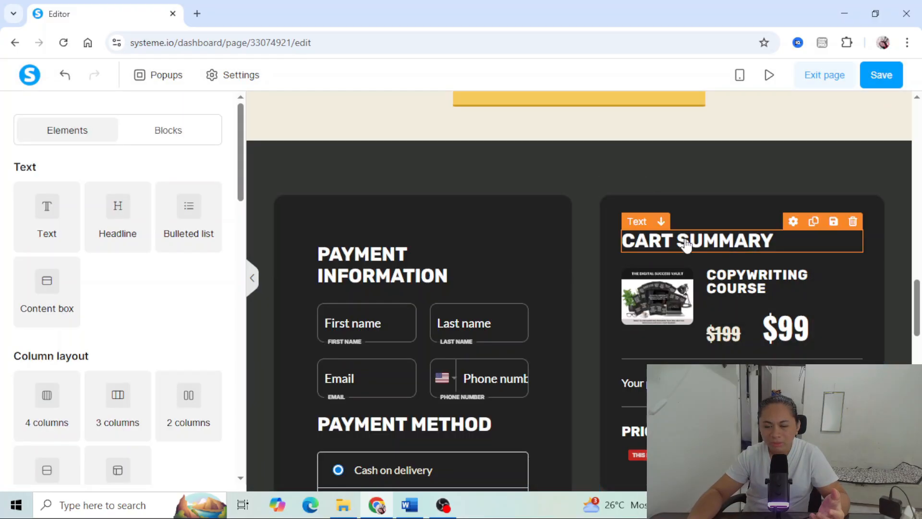
- Retitle the Cart Summary product as "Digital Success Vault" and set its crossed-out price to $47
click(747, 278)
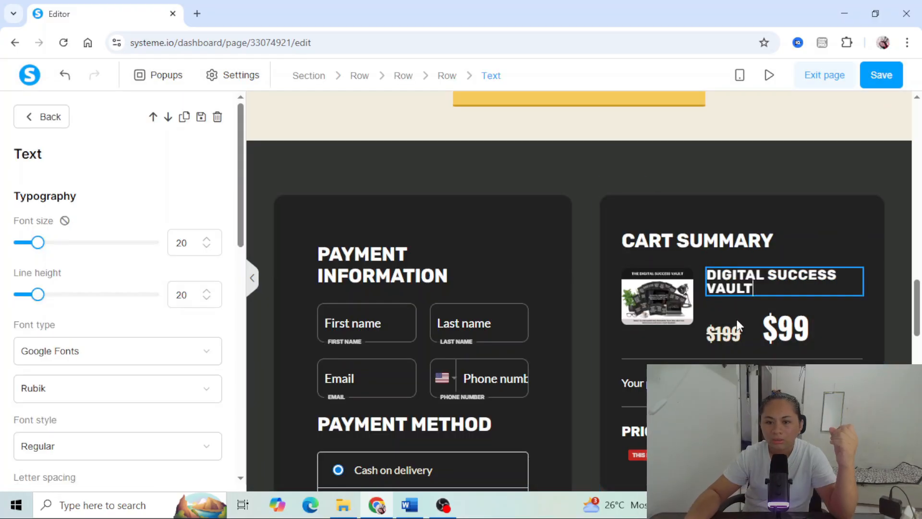
click(737, 336)
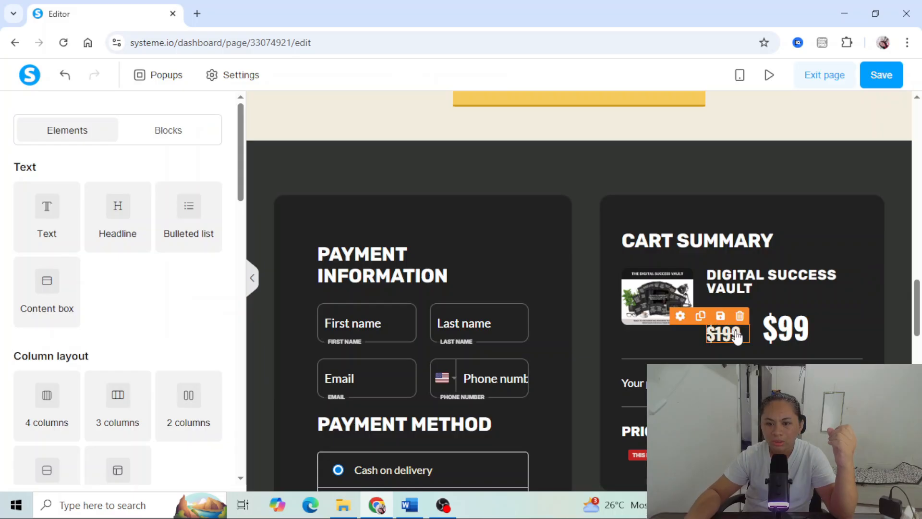
click(738, 334)
key(BackSpace)
key(BackSpace)
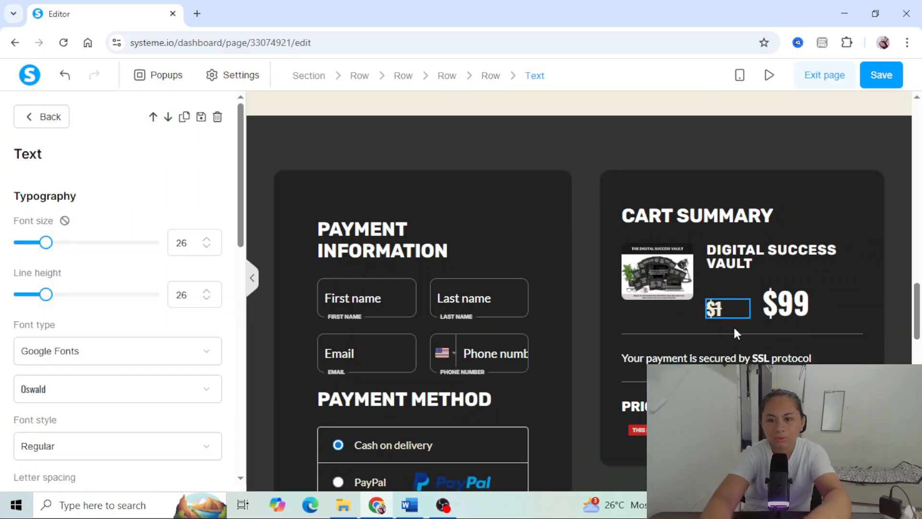
key(BackSpace)
text(47)
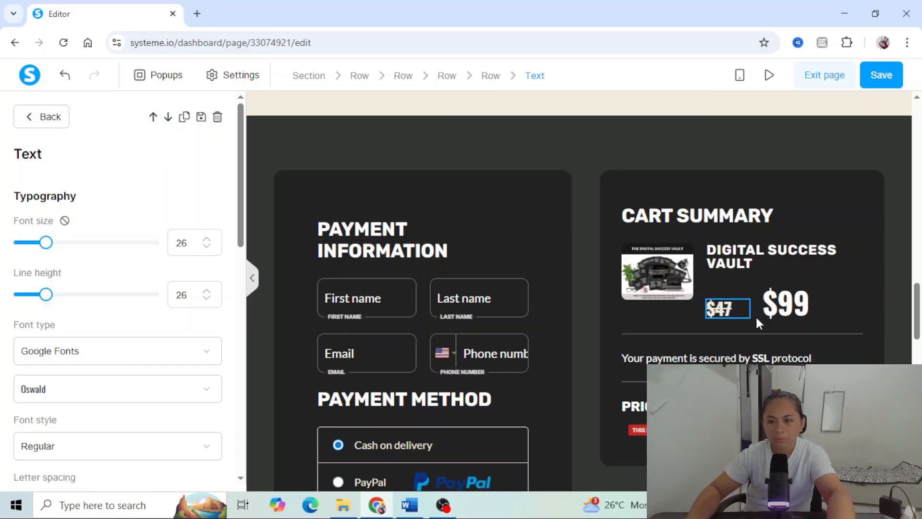
- Set the large current price in the Cart Summary to $7
click(824, 304)
click(824, 301)
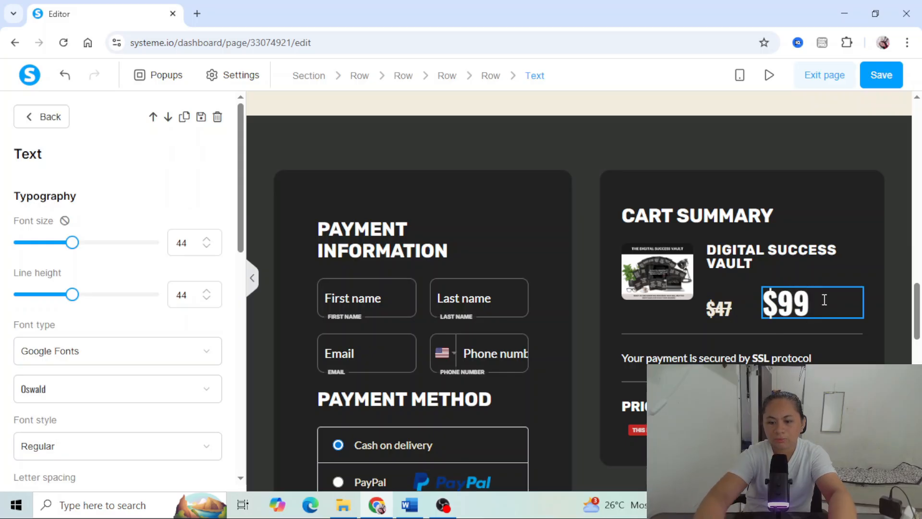
key(BackSpace)
key(BackSpace)
text(7)
click(746, 359)
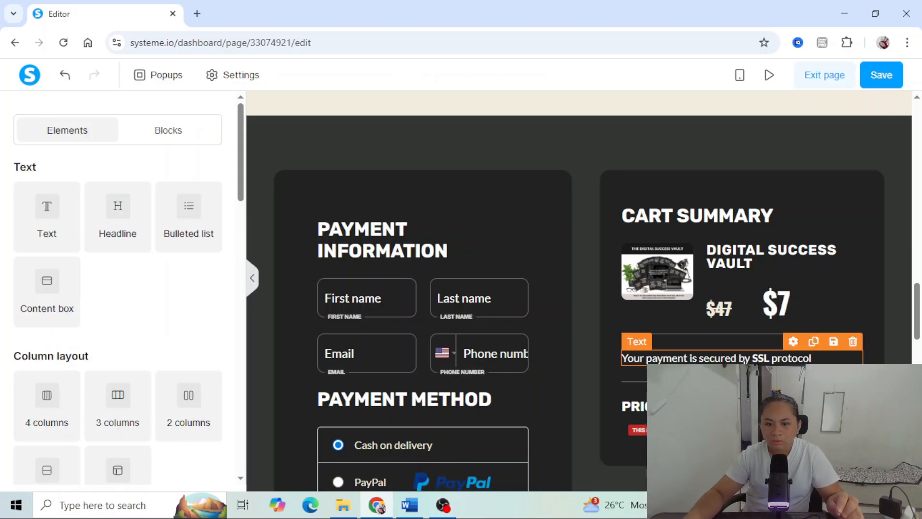
- Delete the "30 Day At-Home Trial" row below the Price Details
scroll(745, 361, down, 4)
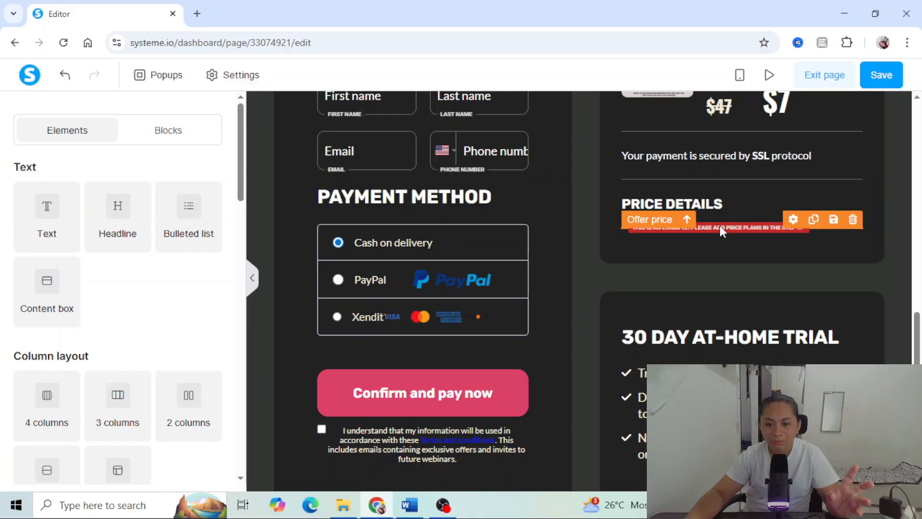
scroll(720, 264, down, 2)
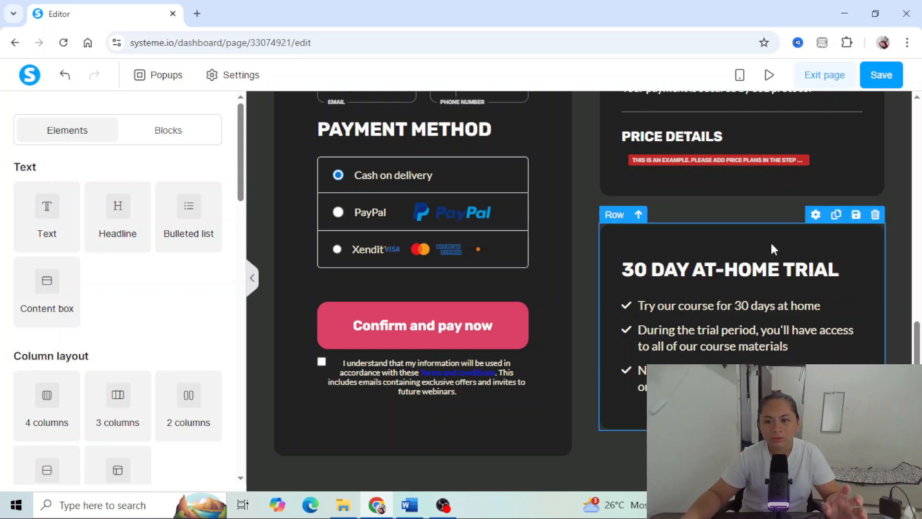
click(875, 215)
key(Return)
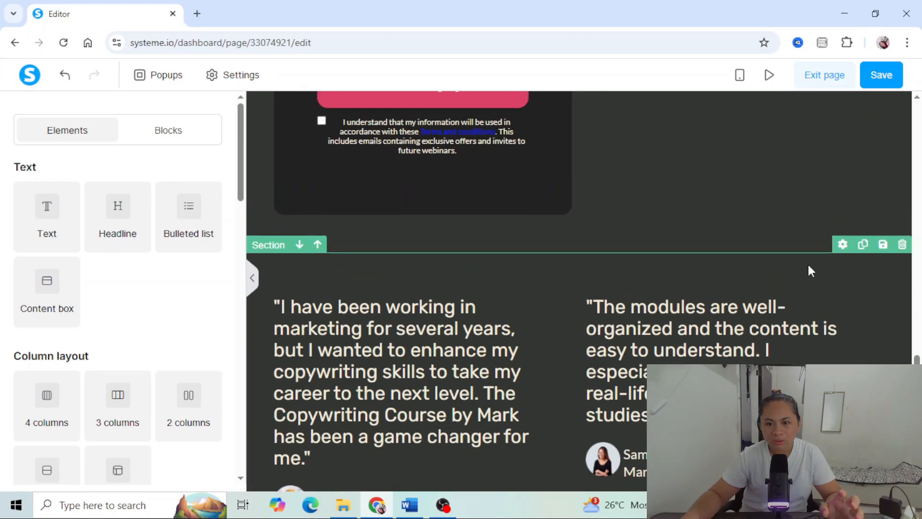
- Delete the whole customer testimonials section below the payment form
scroll(808, 264, down, 8)
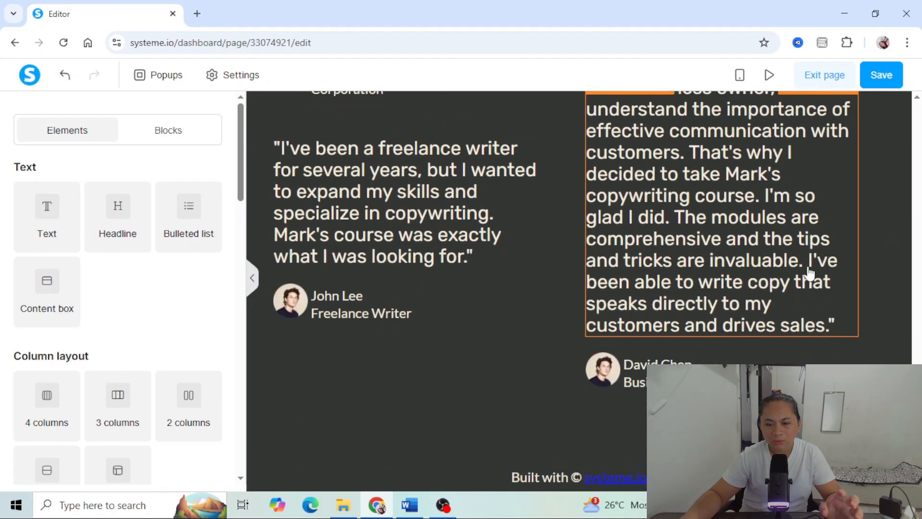
scroll(806, 264, up, 6)
scroll(886, 211, up, 3)
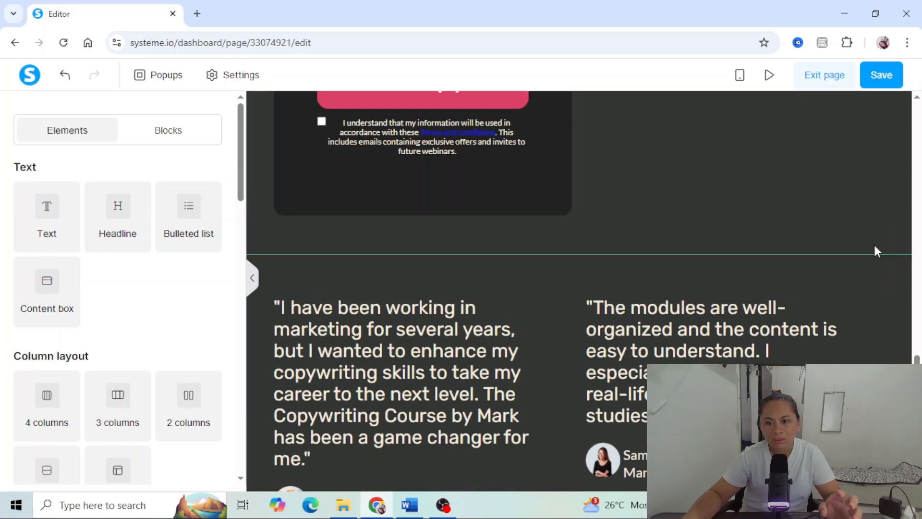
click(903, 245)
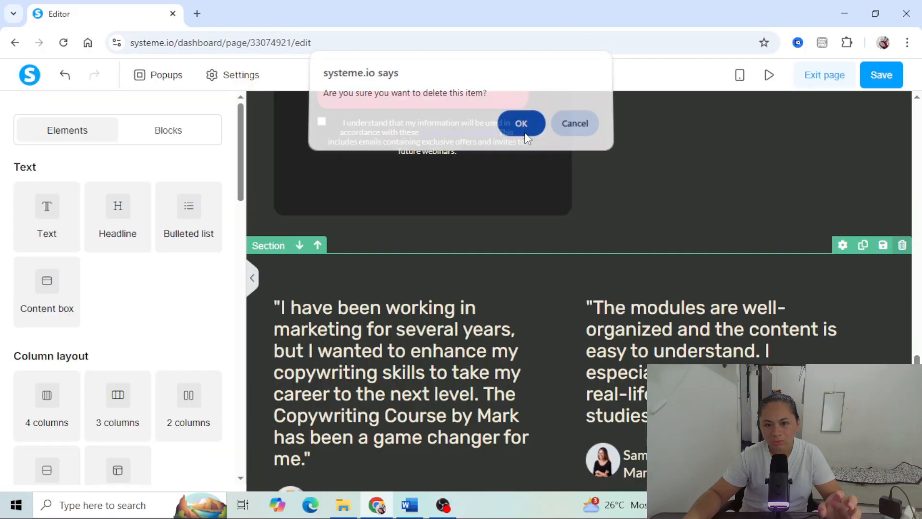
click(521, 128)
- Add the "Logo on the left, menu and text on the right" page footer block with the grey background below the payment section
scroll(181, 288, down, 3)
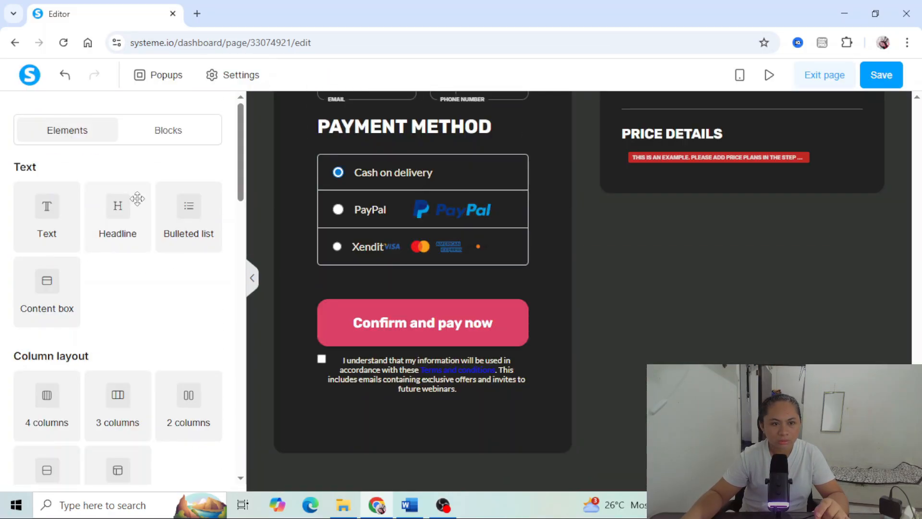
click(176, 133)
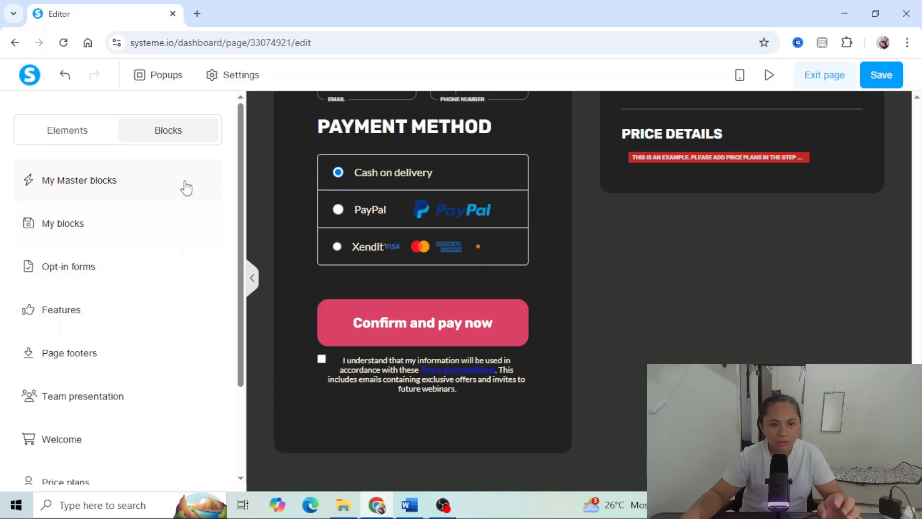
scroll(107, 294, down, 2)
scroll(96, 308, down, 1)
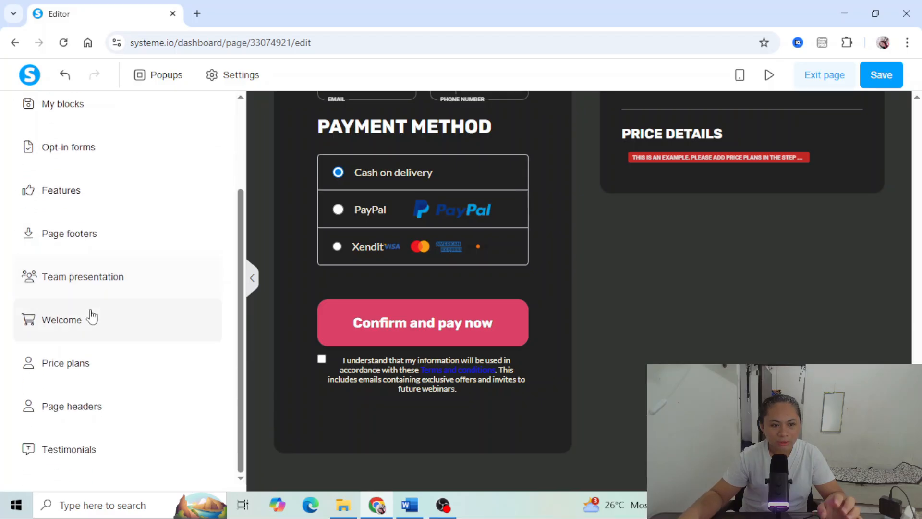
scroll(92, 318, up, 3)
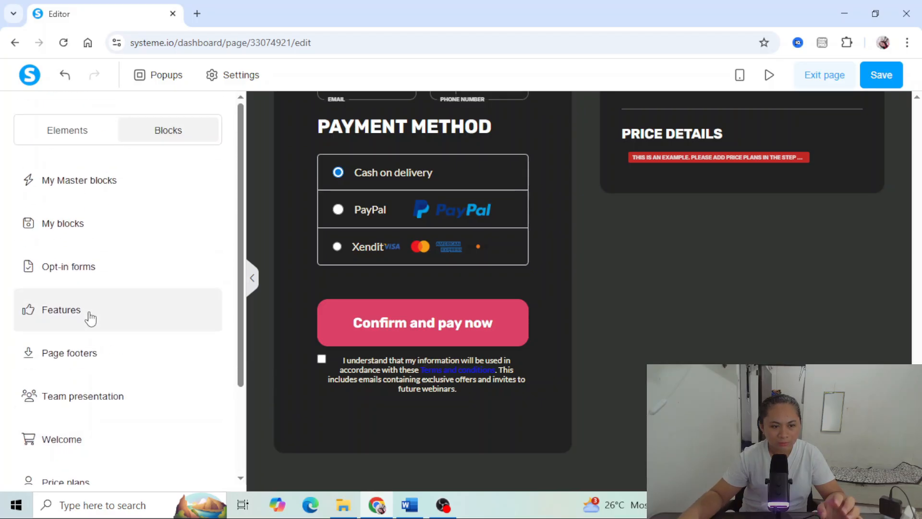
scroll(87, 321, down, 1)
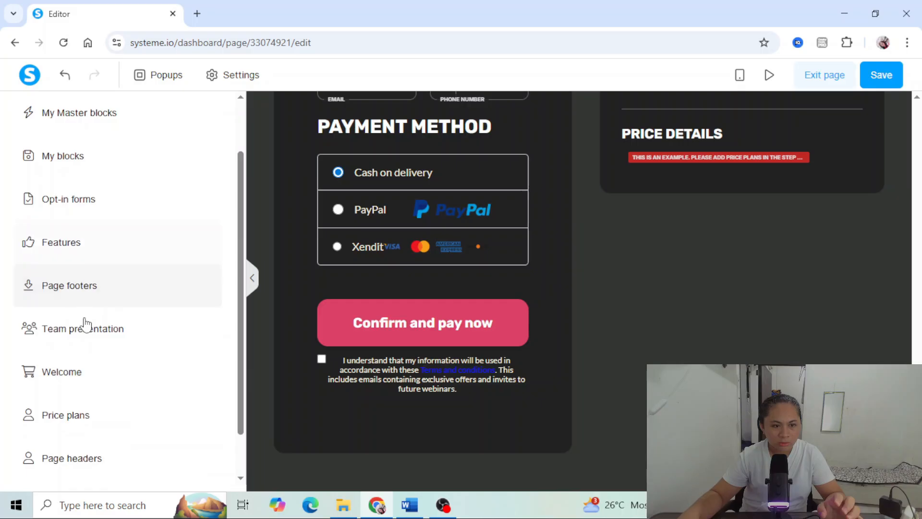
click(62, 288)
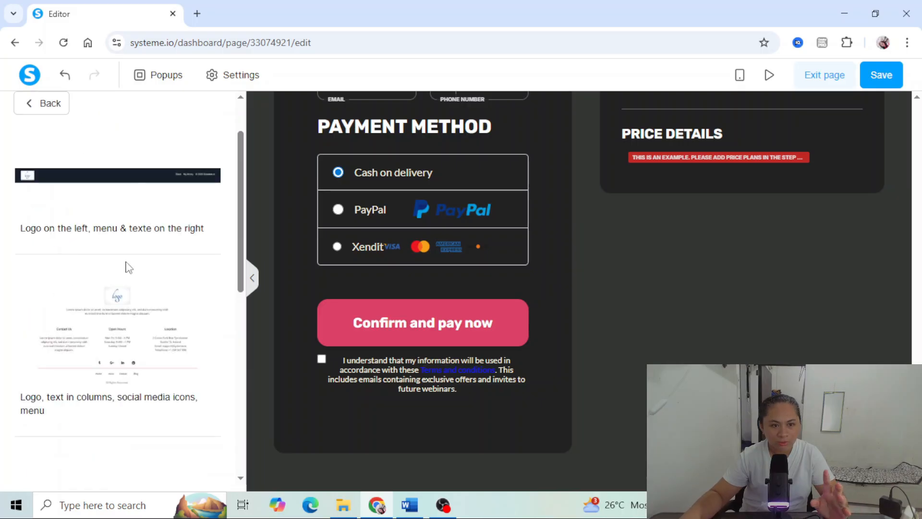
scroll(145, 306, down, 4)
scroll(143, 306, down, 2)
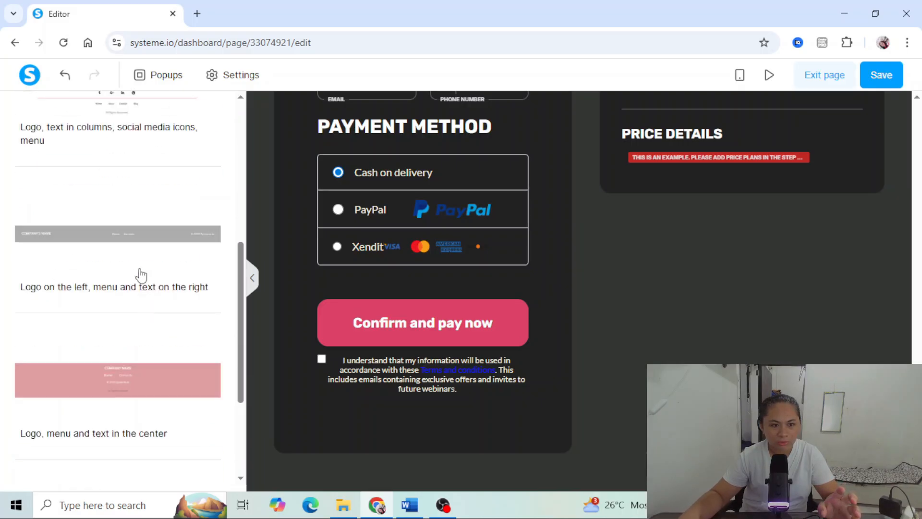
scroll(130, 267, down, 3)
scroll(128, 265, up, 3)
scroll(128, 261, up, 1)
click(123, 247)
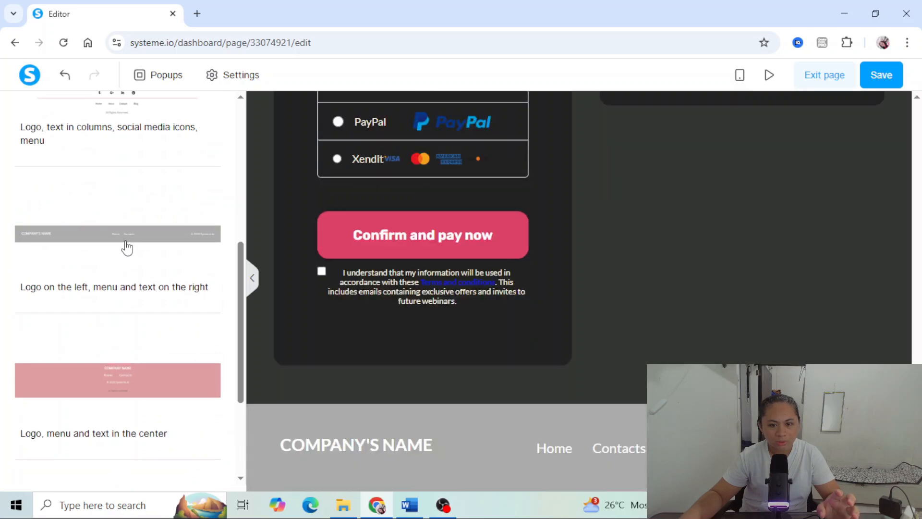
- Change the new footer section's background color to the saved black
click(322, 429)
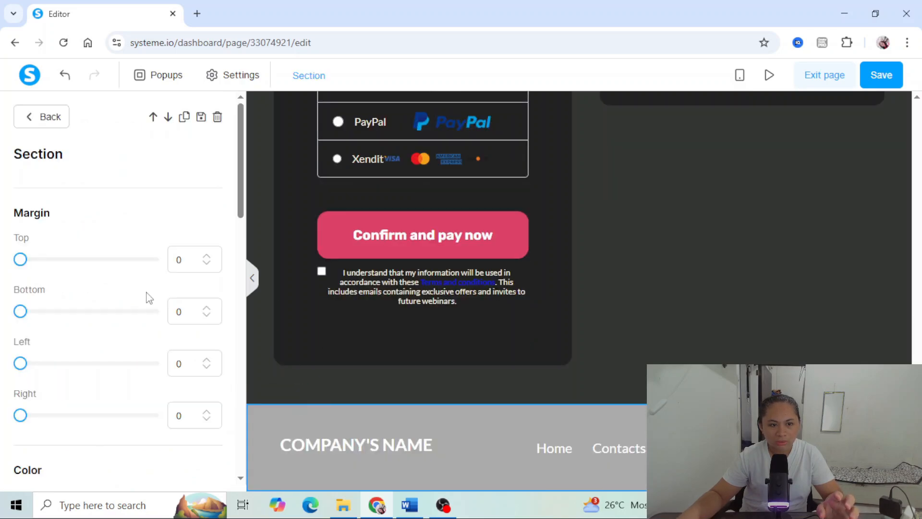
scroll(147, 303, down, 5)
click(215, 224)
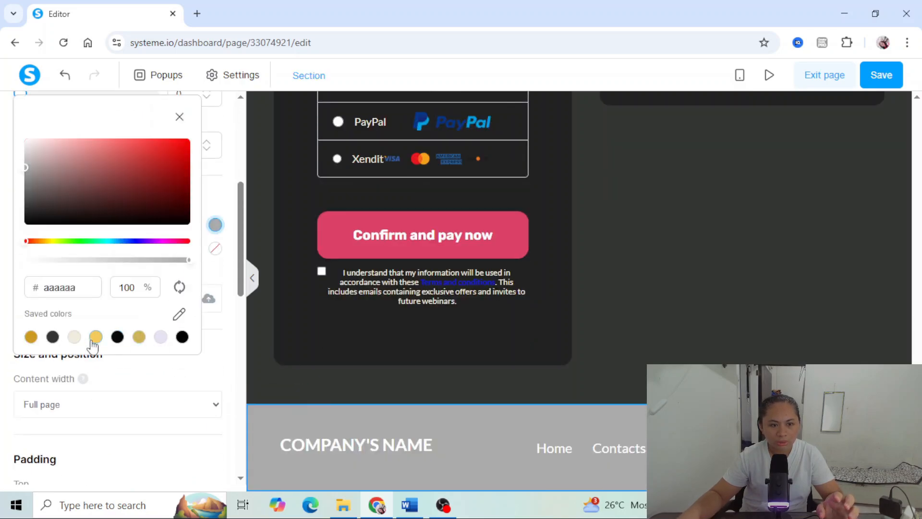
click(117, 337)
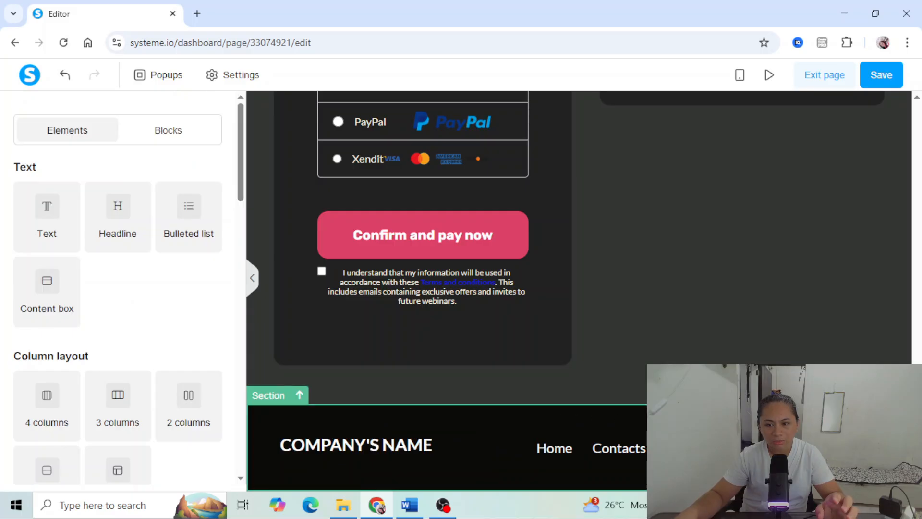
- Save the order form page and exit the page editor
scroll(827, 254, up, 10)
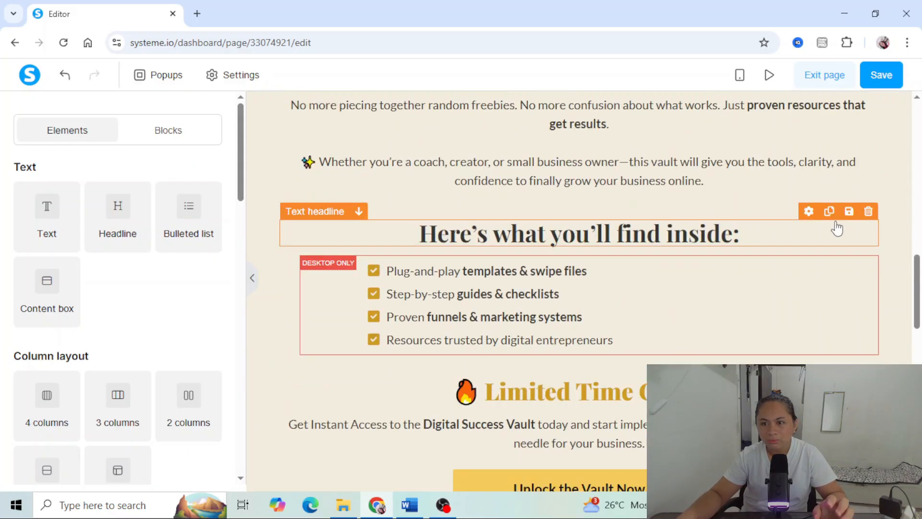
scroll(837, 229, up, 3)
click(888, 80)
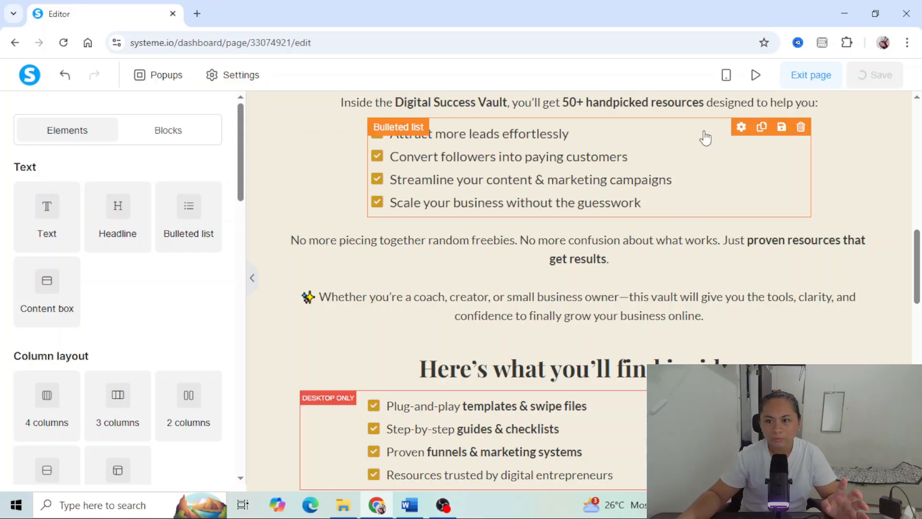
click(811, 75)
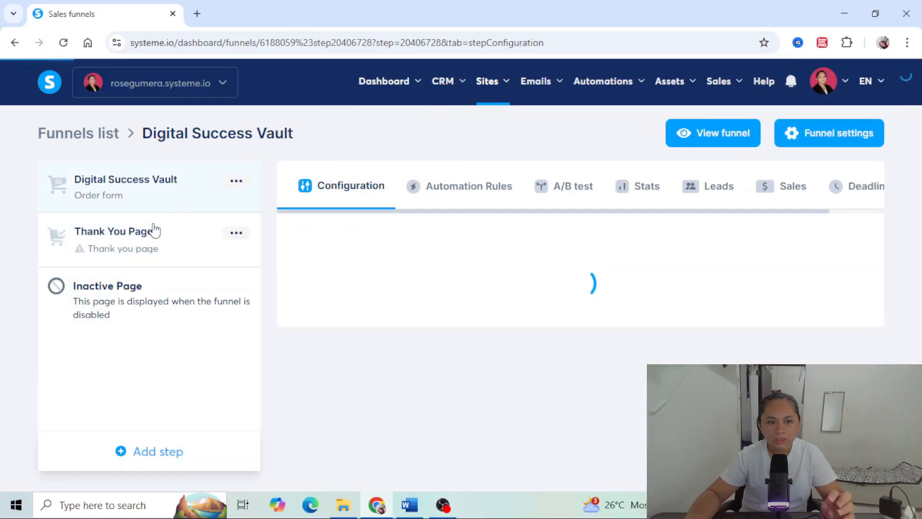
- Apply the dark "THANKS!" template with the check mark to the funnel's Thank You Page step
click(134, 253)
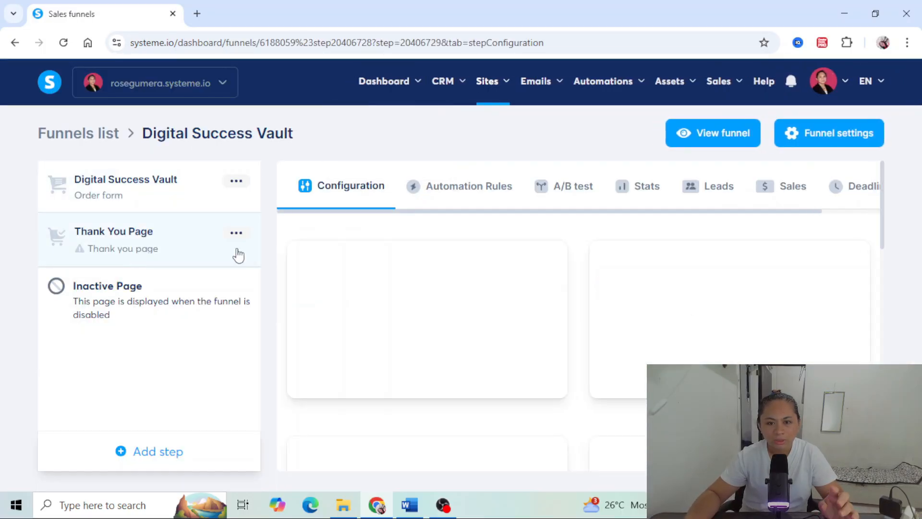
scroll(567, 342, down, 4)
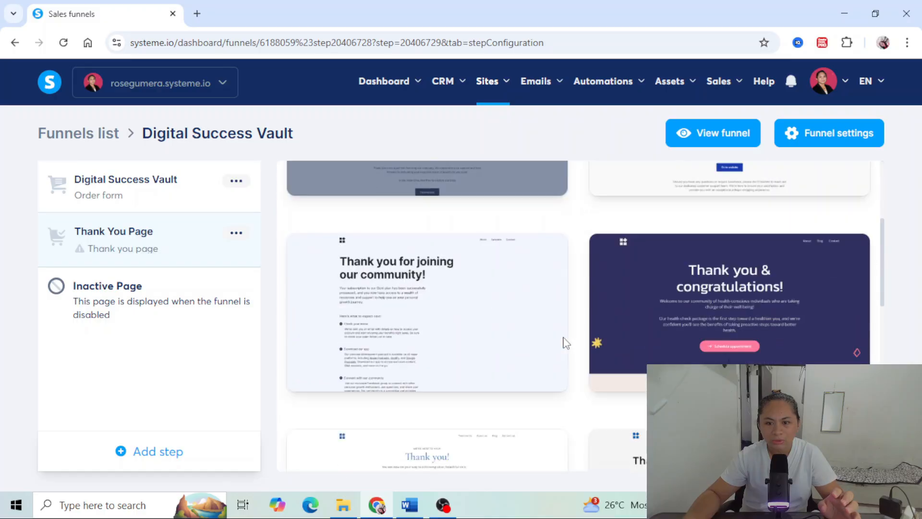
scroll(564, 341, down, 10)
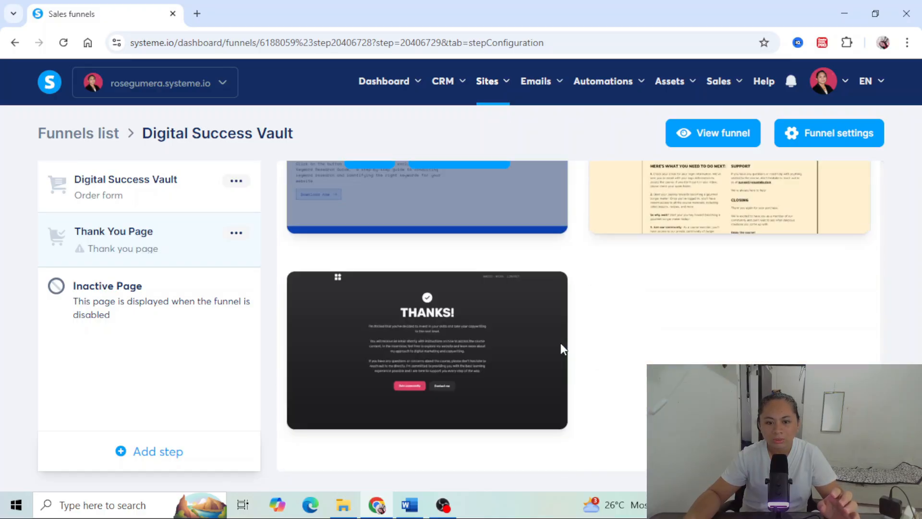
scroll(633, 318, up, 2)
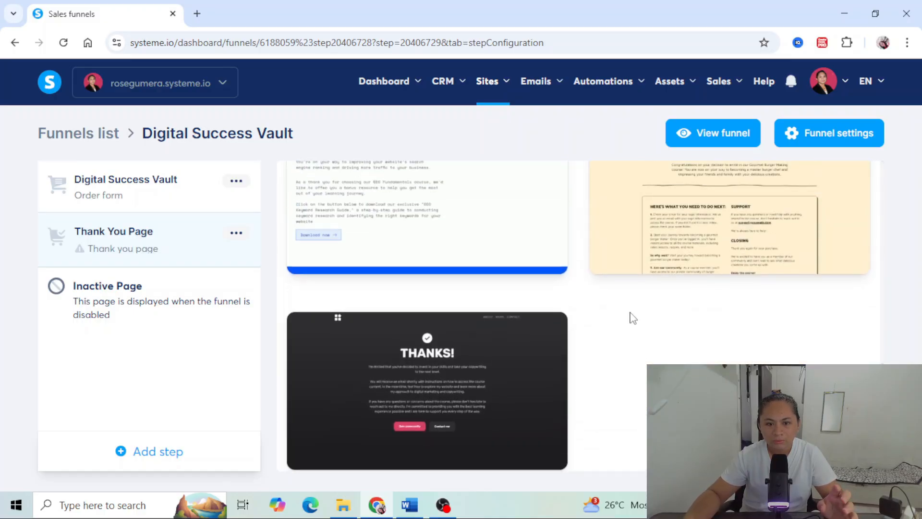
mouse_move(444, 338)
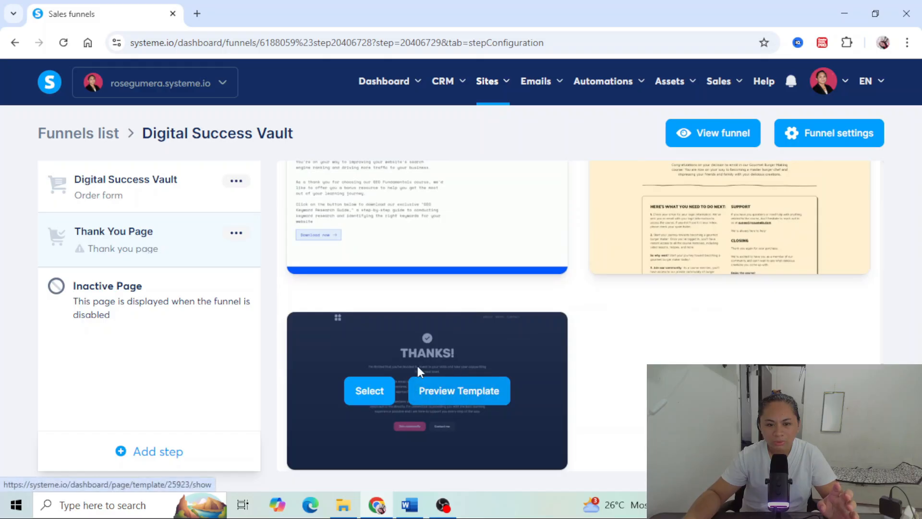
click(374, 397)
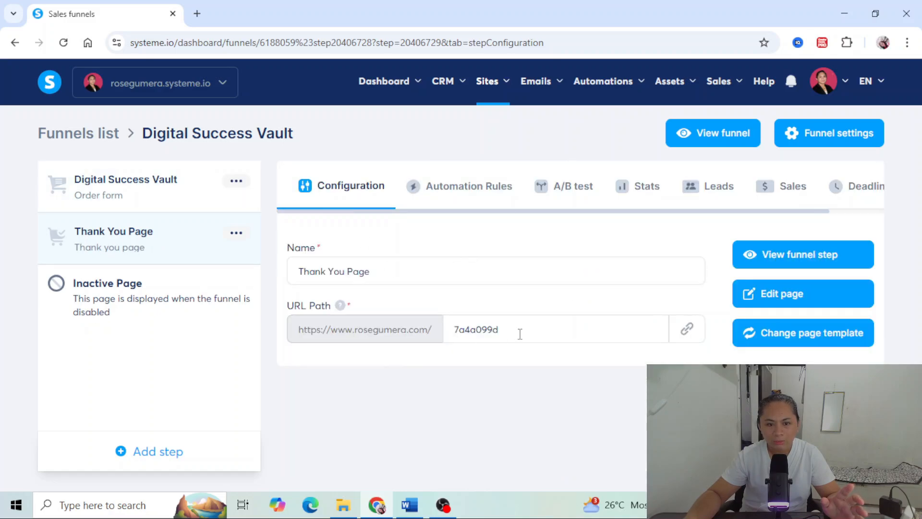
- Set the Thank You Page's URL path to typ-dsv
drag(541, 329, 444, 330)
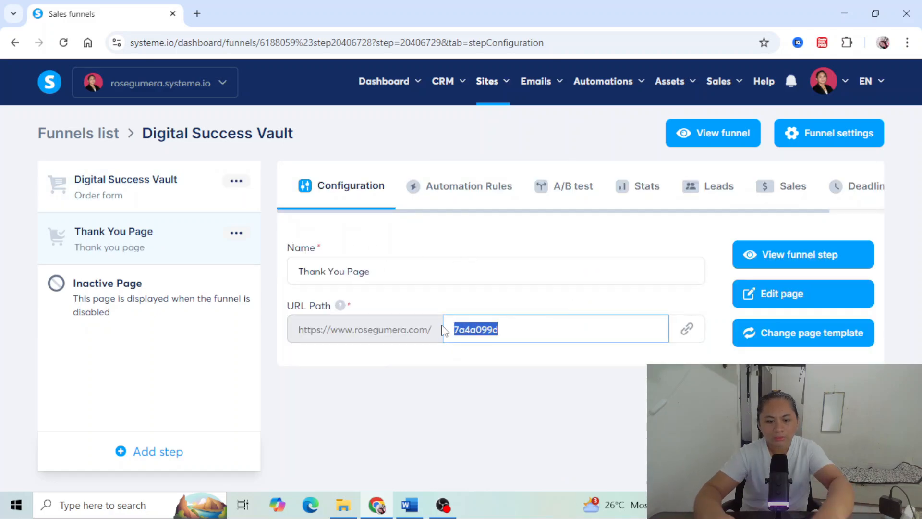
text(typ-dsv)
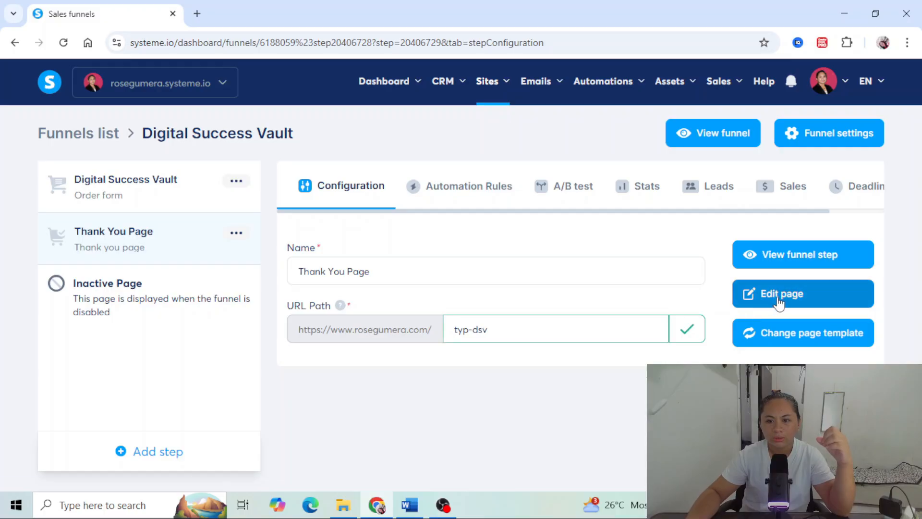
- Open the Thank You Page for editing and delete its header section with the logo and menu
click(777, 295)
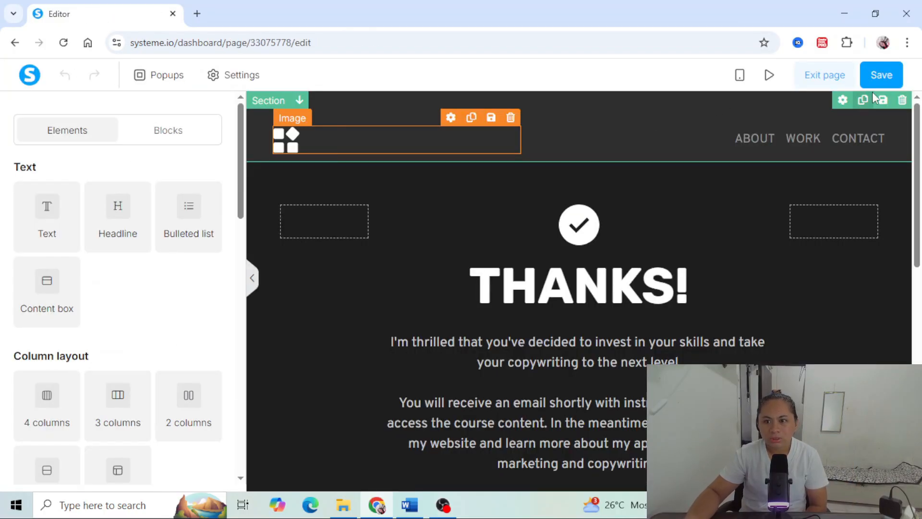
click(903, 100)
click(517, 128)
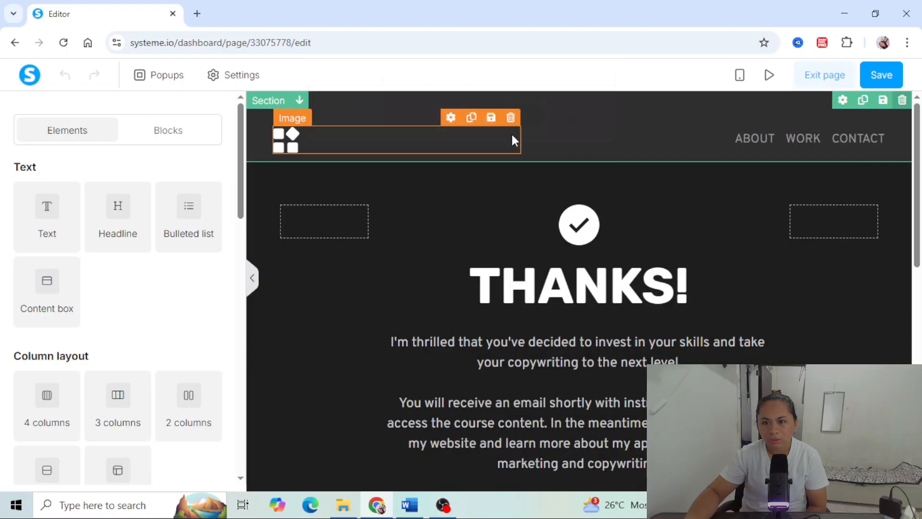
- Delete the footer section with the Portfolio, Social and contact columns below the thank-you buttons
scroll(606, 274, down, 5)
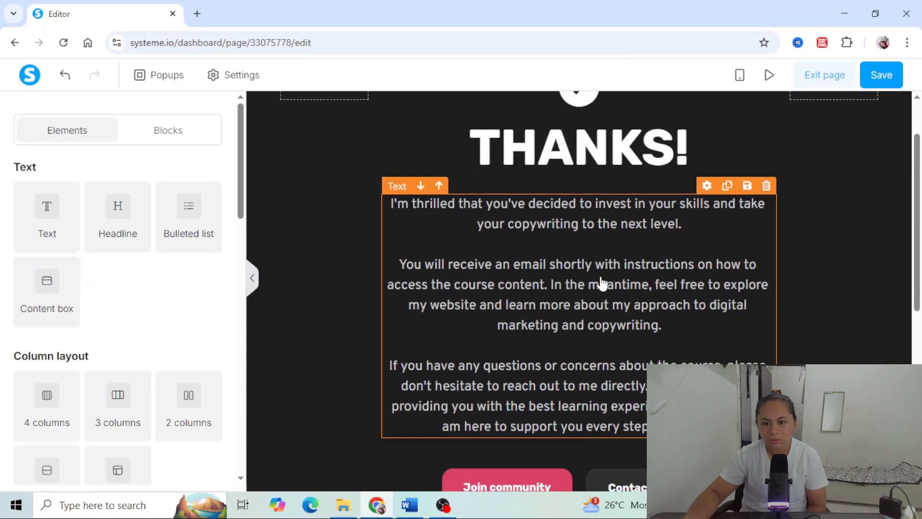
scroll(600, 283, up, 5)
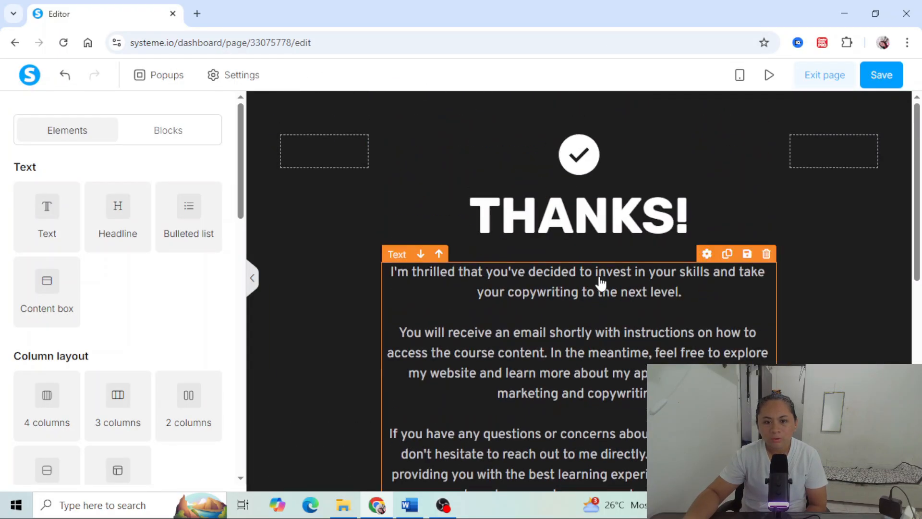
scroll(601, 284, down, 3)
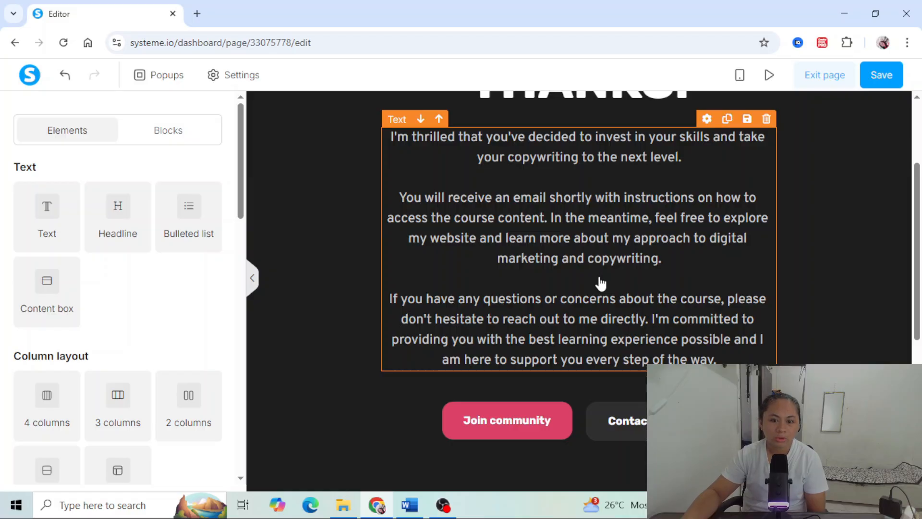
scroll(601, 283, down, 2)
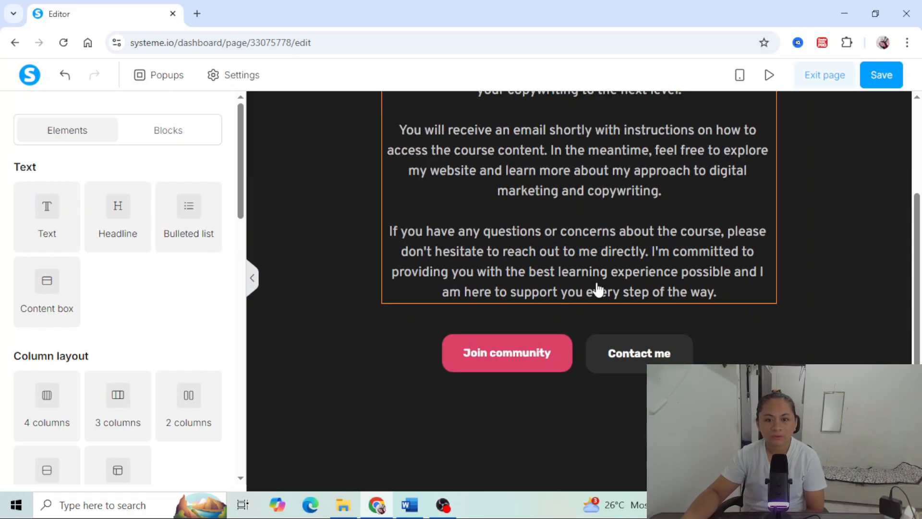
scroll(584, 301, down, 4)
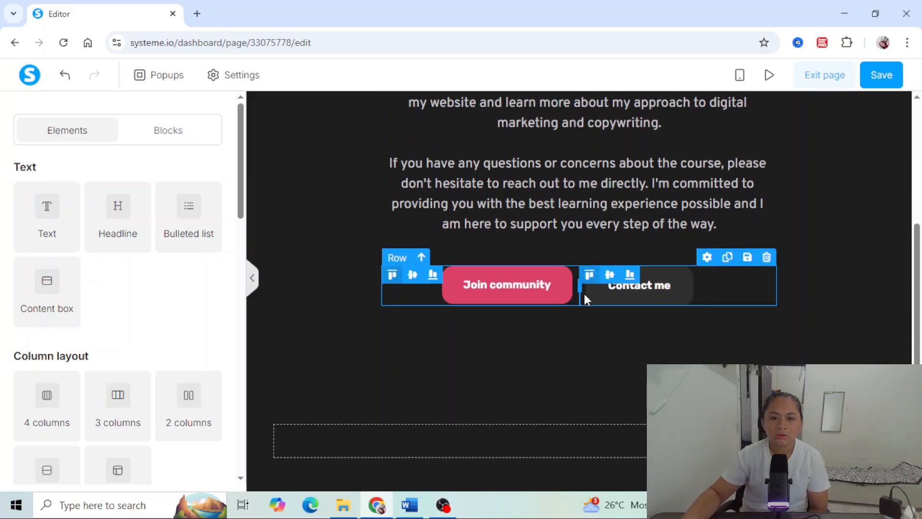
click(903, 305)
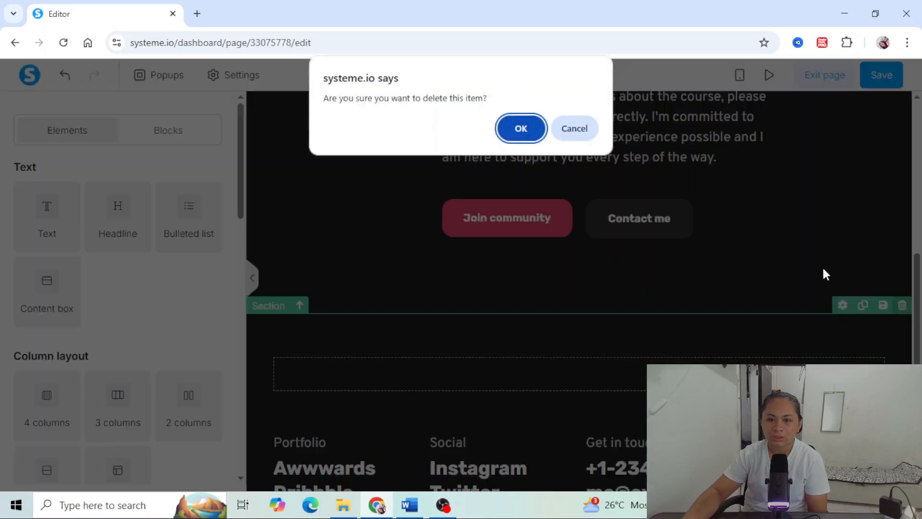
key(Return)
- Check the remaining thank-you content, then save the page and exit the editor
scroll(704, 319, down, 4)
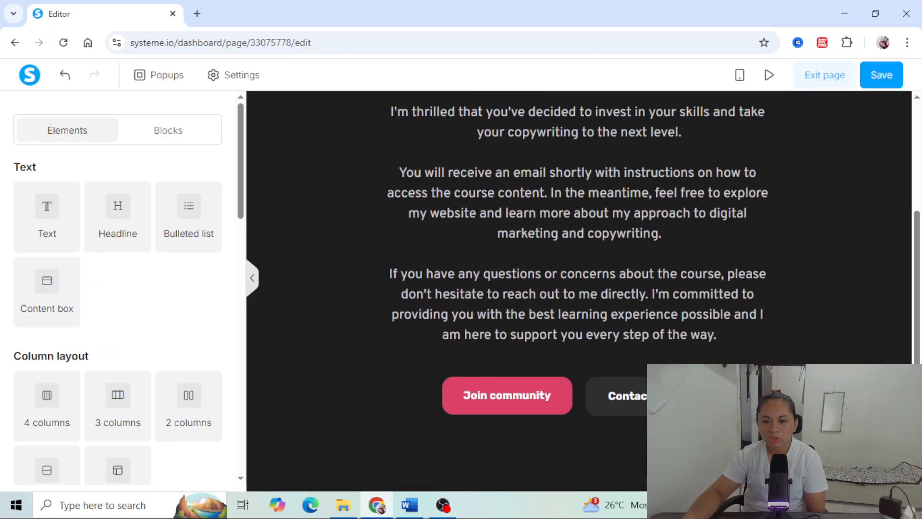
scroll(602, 416, up, 4)
scroll(602, 415, down, 2)
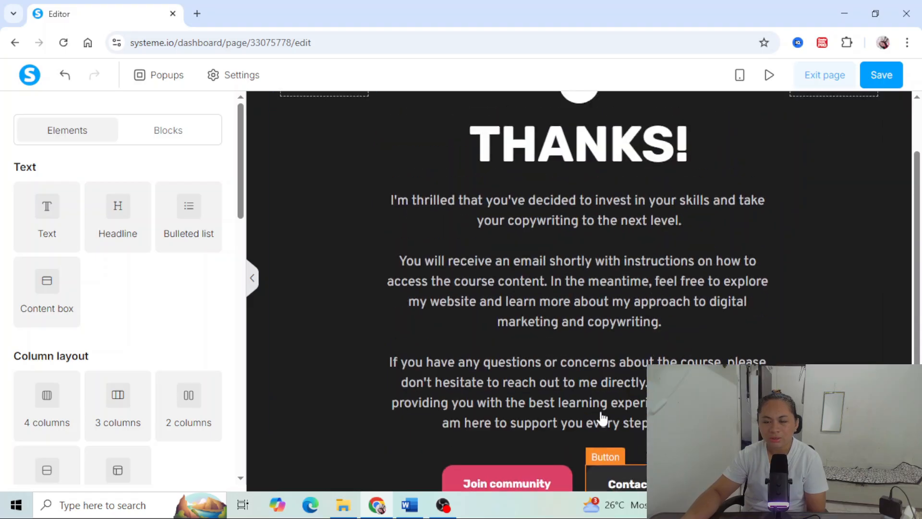
scroll(602, 416, up, 2)
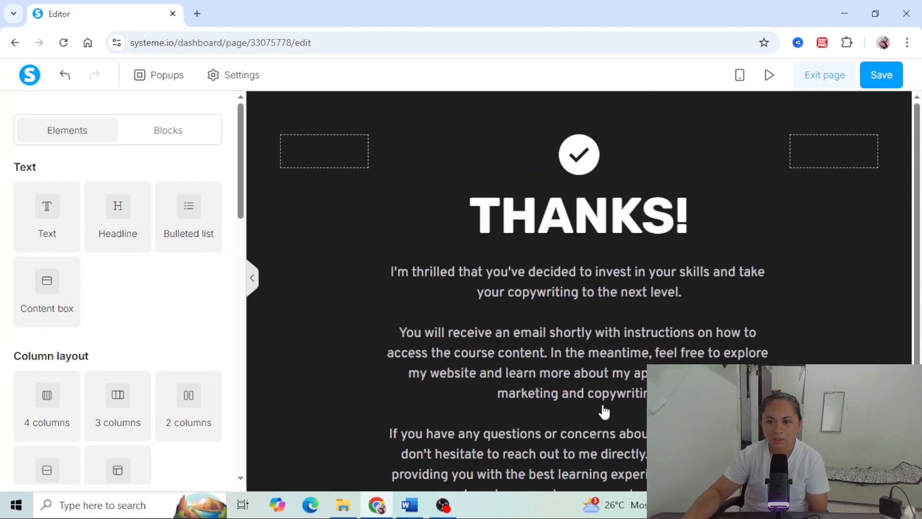
click(879, 82)
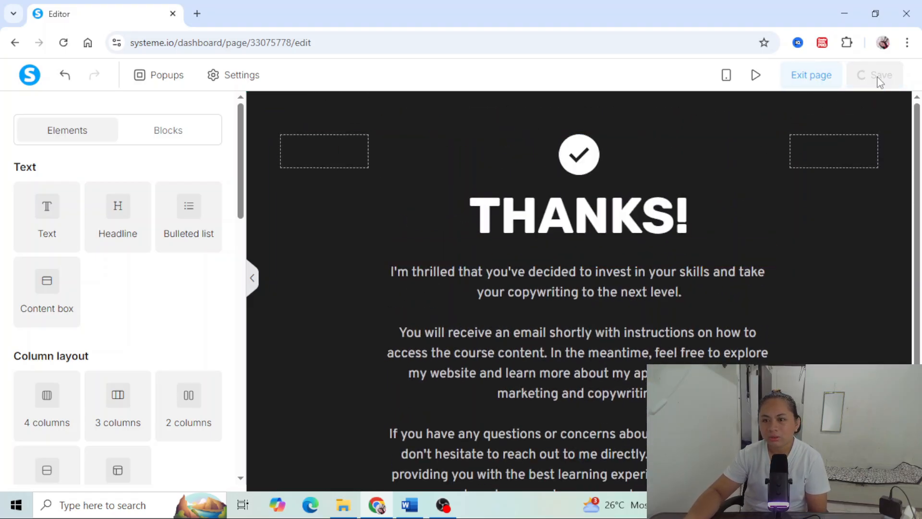
click(813, 82)
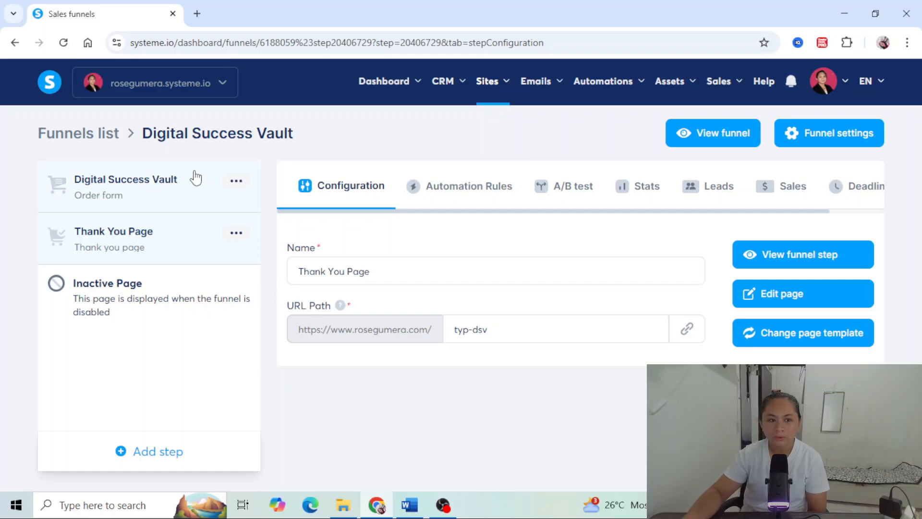
- Open the Digital Success Vault order form step and review its configuration down to the offer type and coupons
click(166, 193)
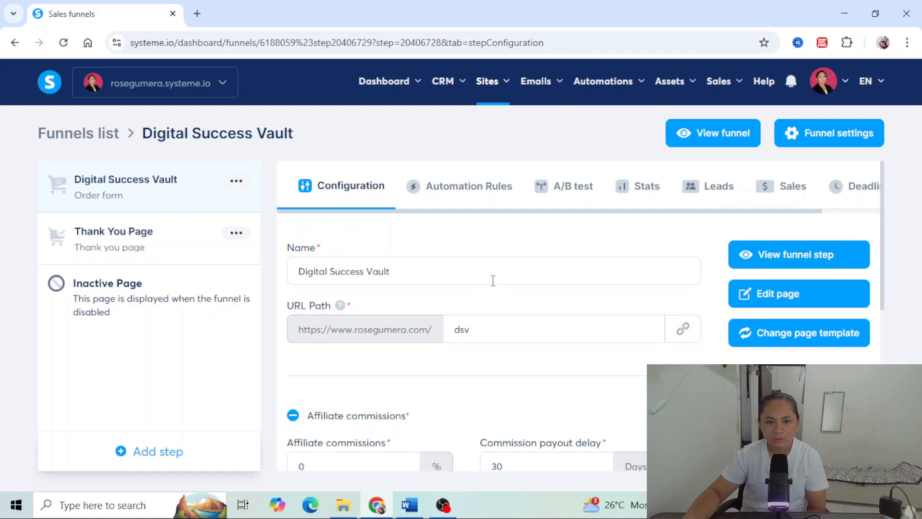
scroll(493, 281, down, 3)
scroll(493, 285, down, 3)
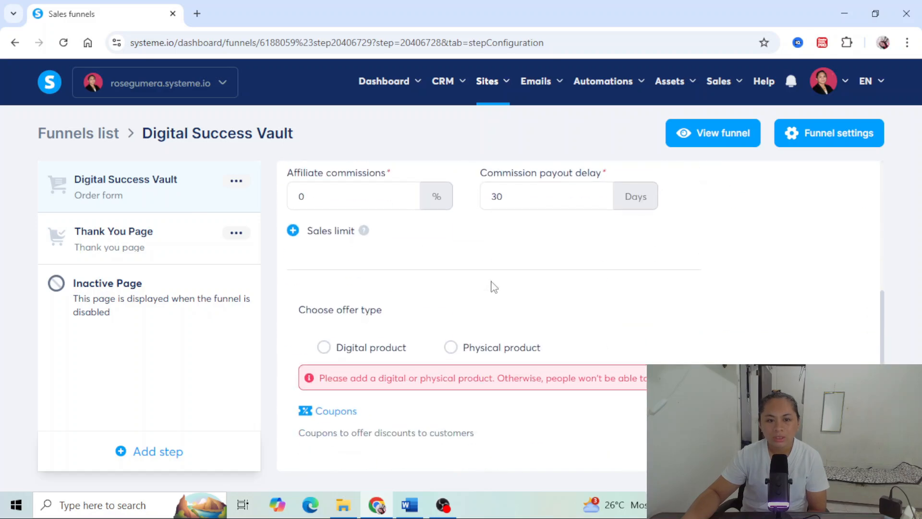
scroll(493, 287, up, 3)
scroll(493, 286, down, 3)
scroll(493, 286, up, 6)
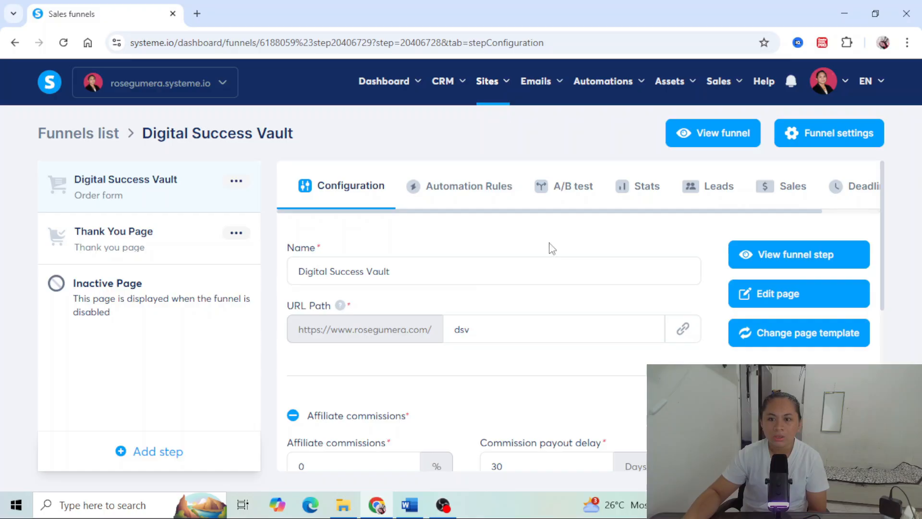
- Disable Credit cards (Xendit) and Cash on delivery in the funnel's settings, leaving PayPal as the accepted payment method, and save
click(817, 133)
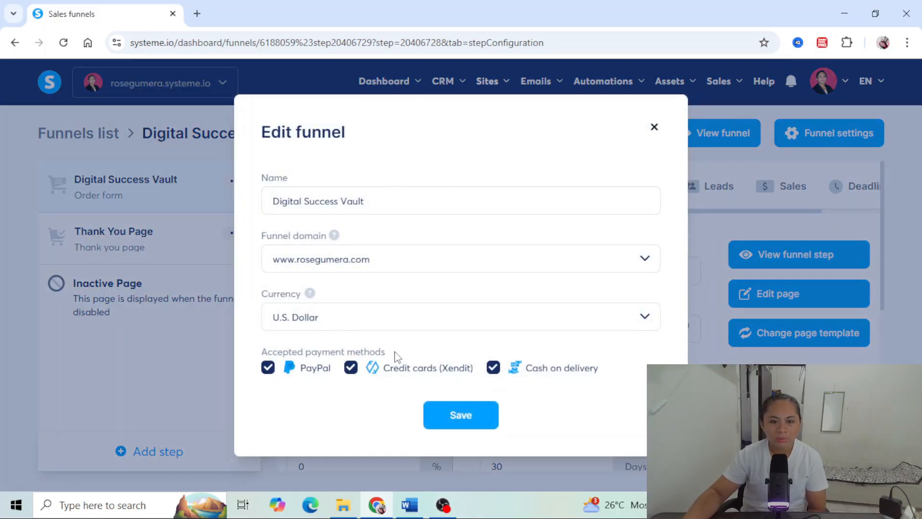
drag(383, 354, 253, 360)
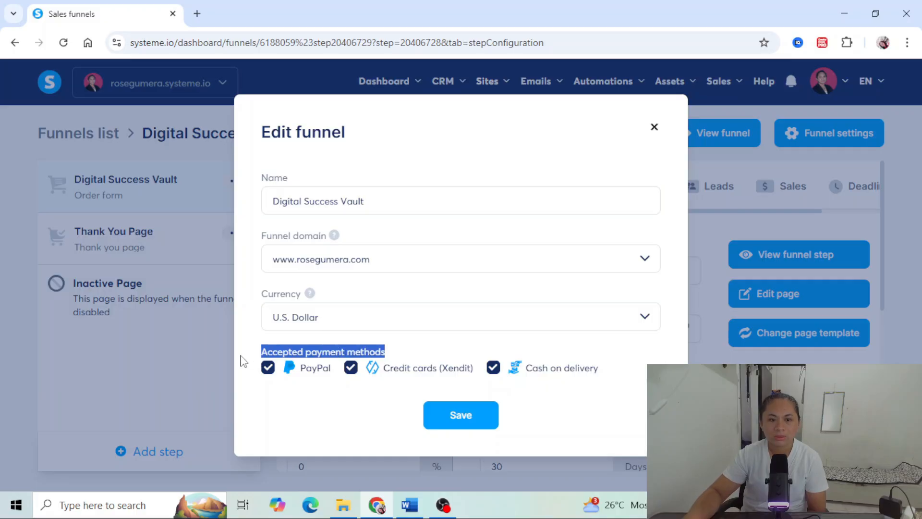
click(413, 391)
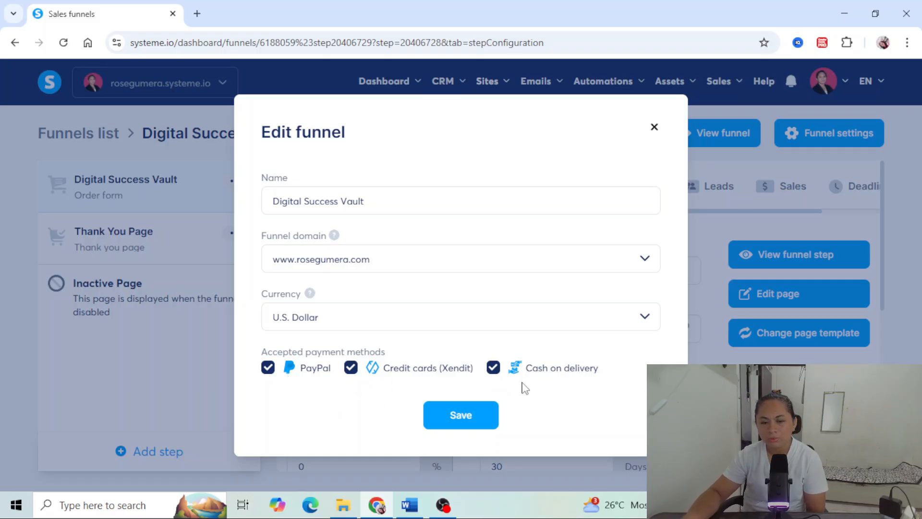
click(351, 368)
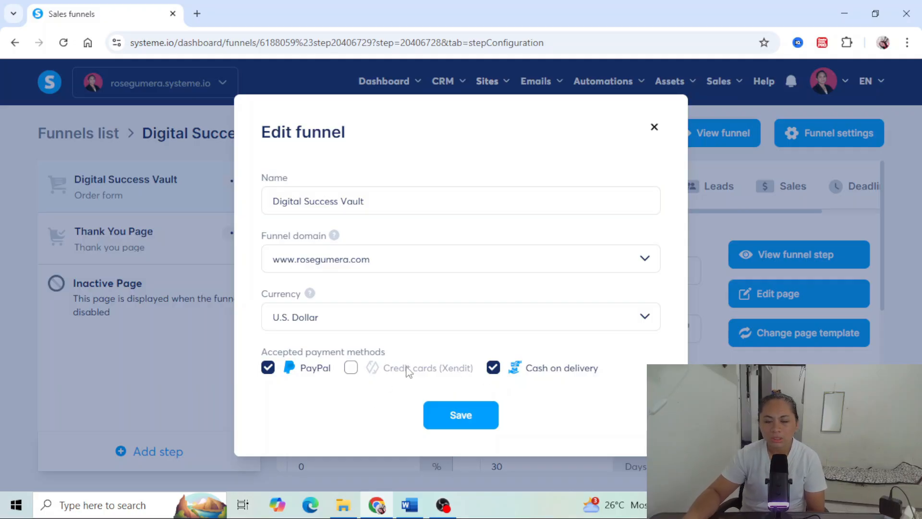
click(493, 369)
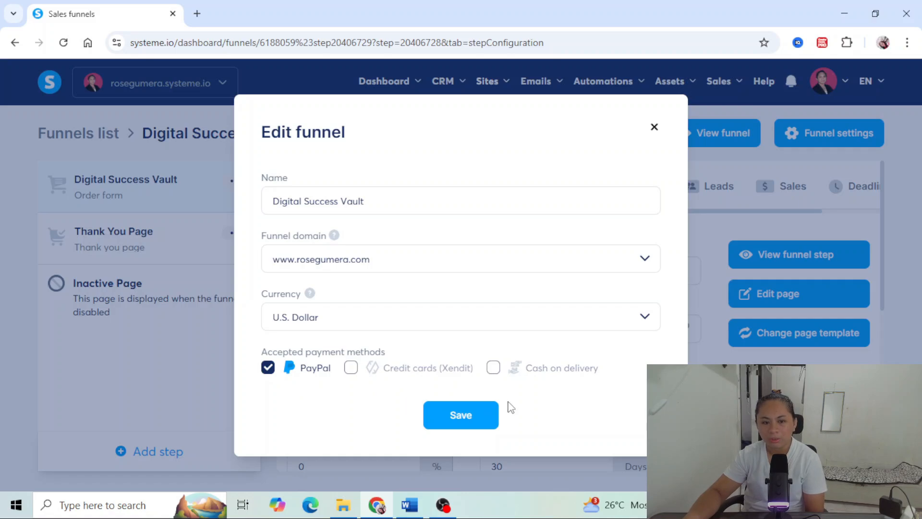
click(478, 416)
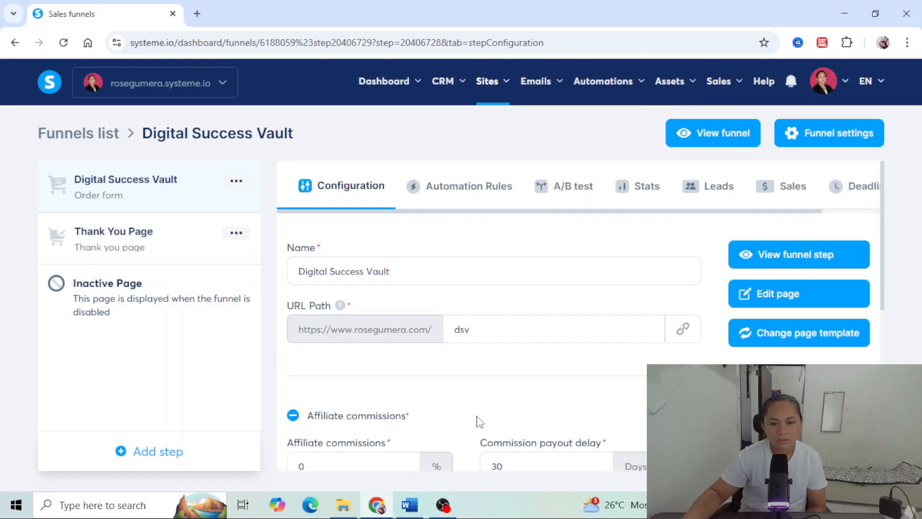
- Set the order form's offer type to Digital product
scroll(480, 417, down, 7)
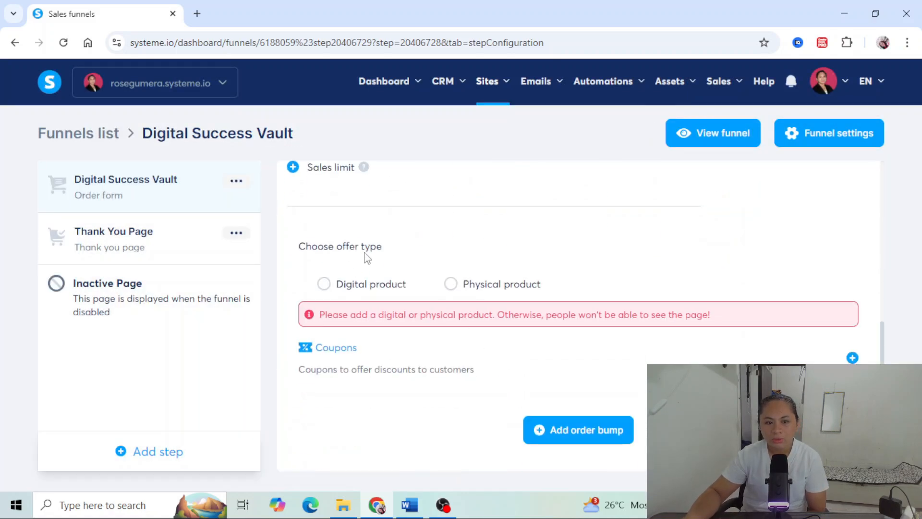
click(325, 285)
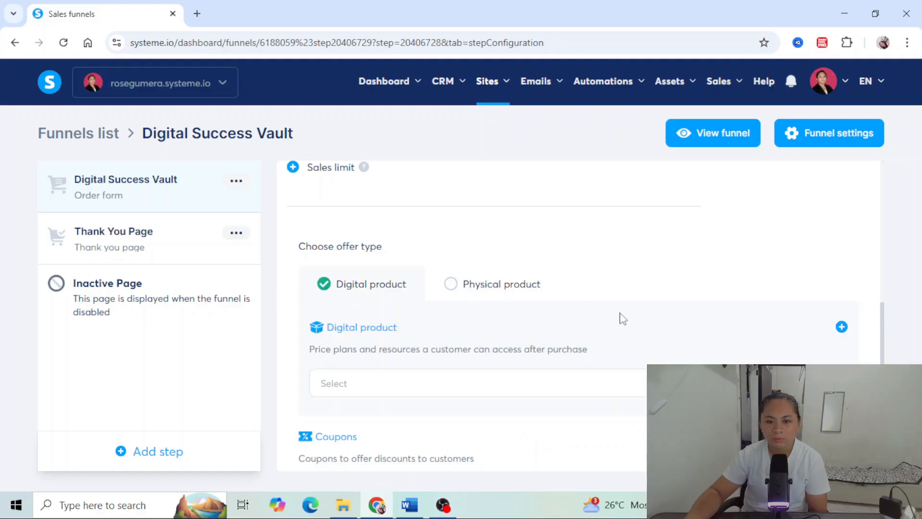
- Start a new digital product for the order form, add an empty resource entry and review the available resource types
scroll(624, 320, down, 2)
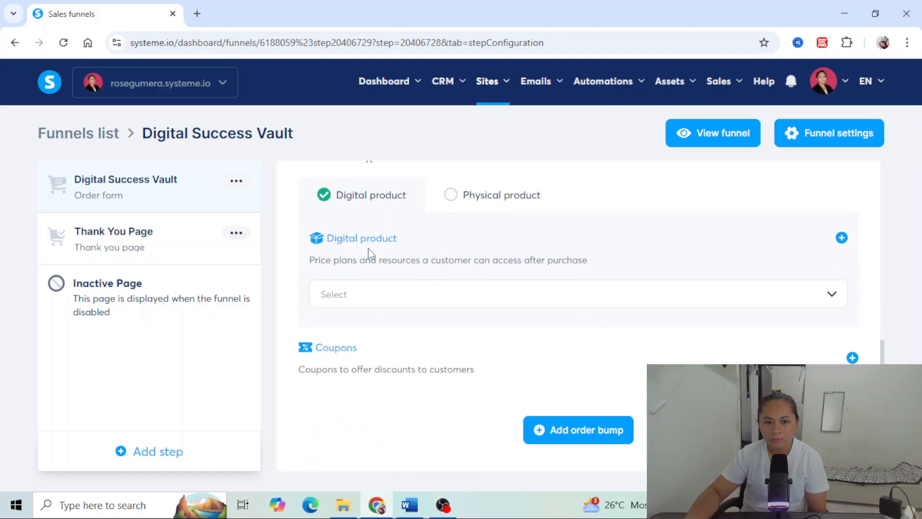
click(842, 238)
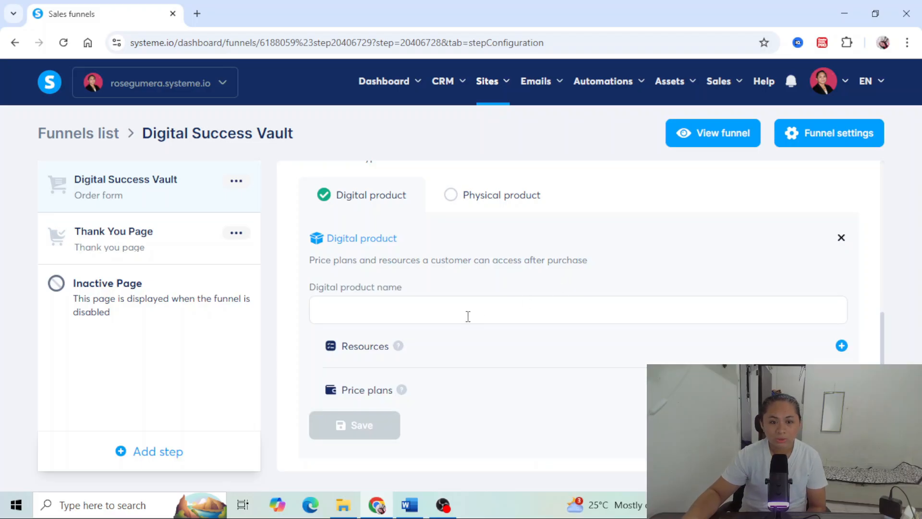
scroll(461, 313, down, 1)
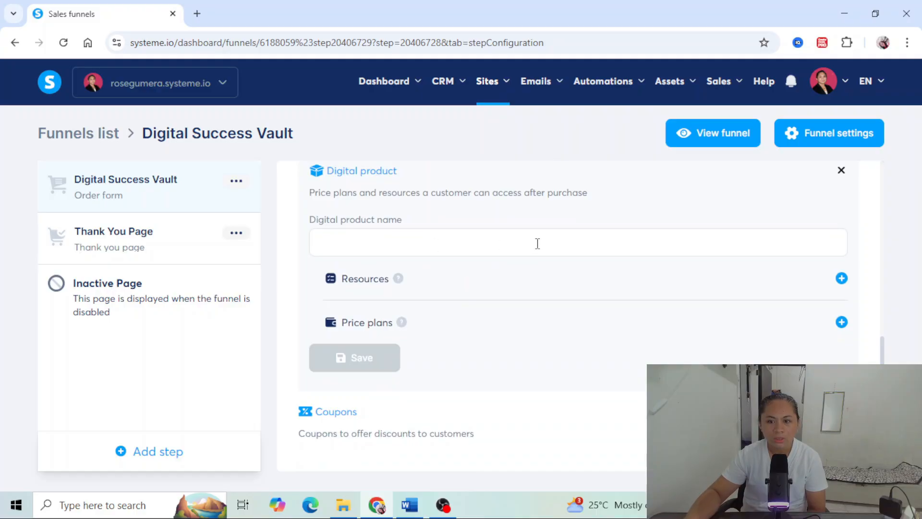
click(842, 279)
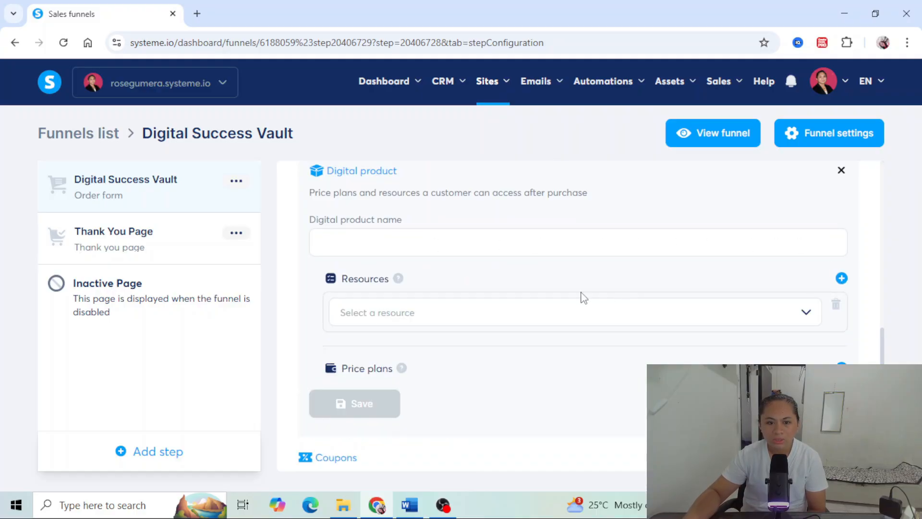
click(531, 318)
scroll(529, 318, down, 1)
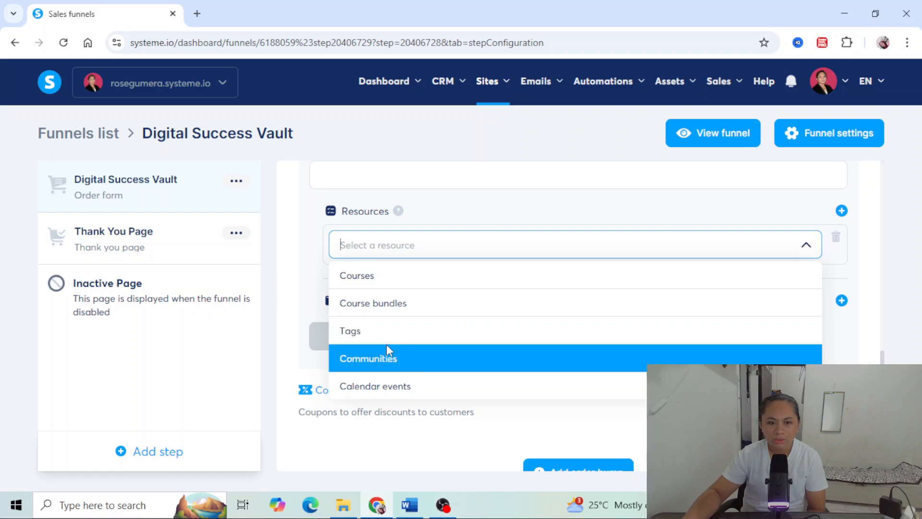
click(518, 212)
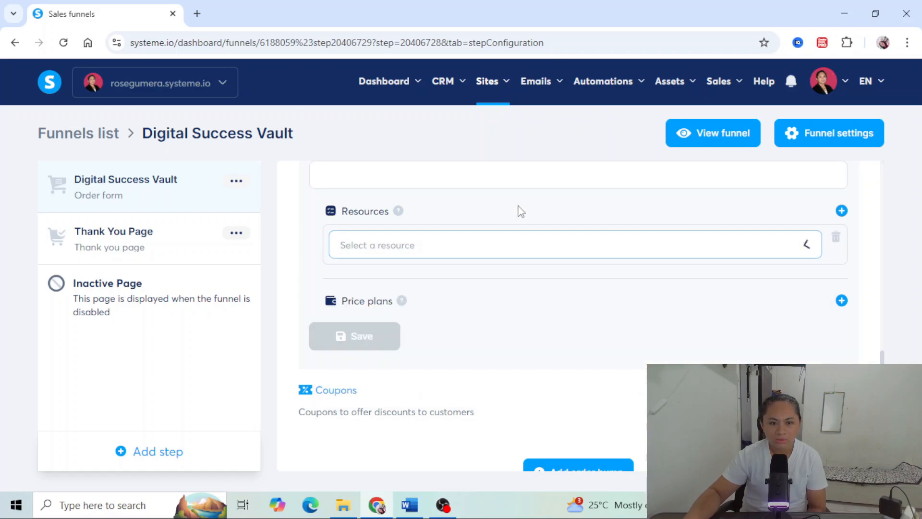
scroll(514, 269, up, 1)
scroll(516, 271, down, 2)
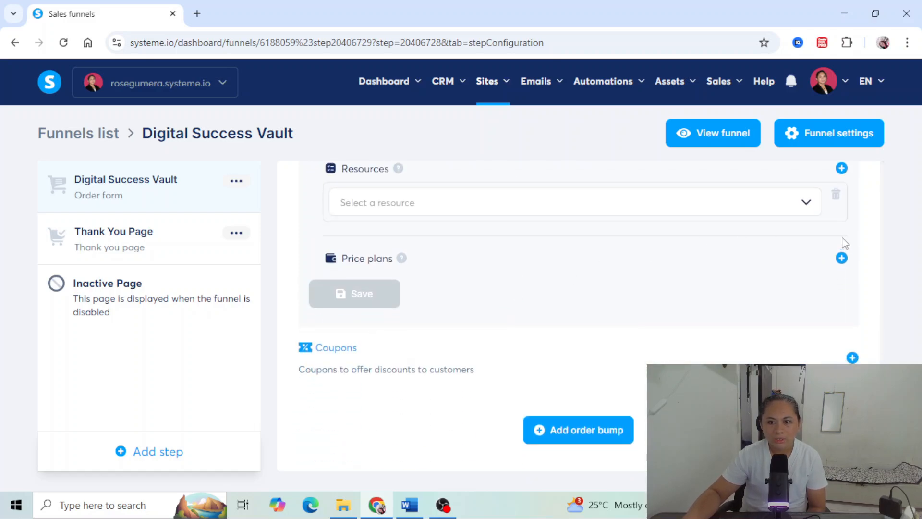
- Start a new one-time payment price plan for the digital product with a payment amount of 7 USD
click(842, 258)
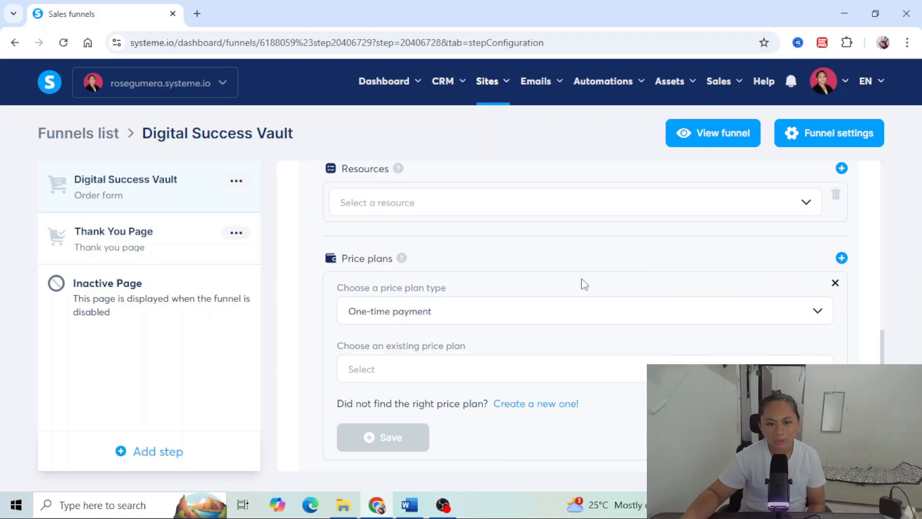
click(547, 414)
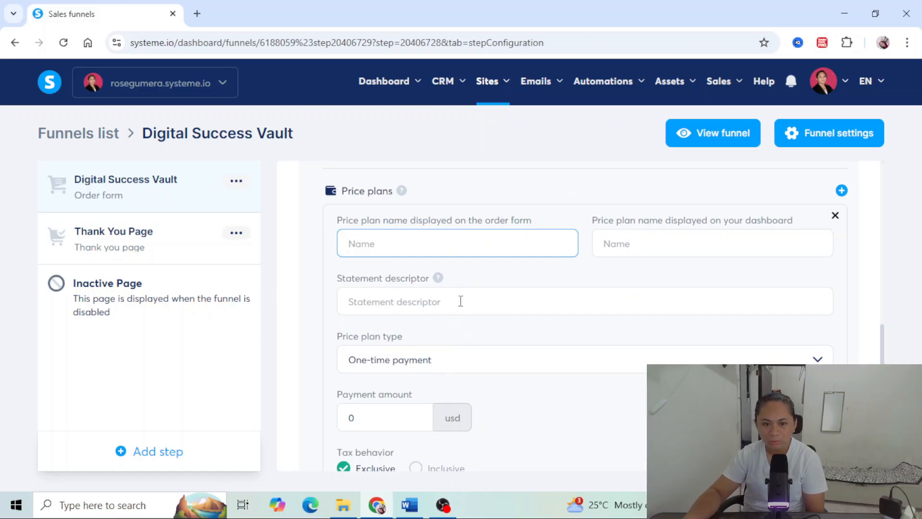
scroll(452, 368, down, 2)
click(485, 289)
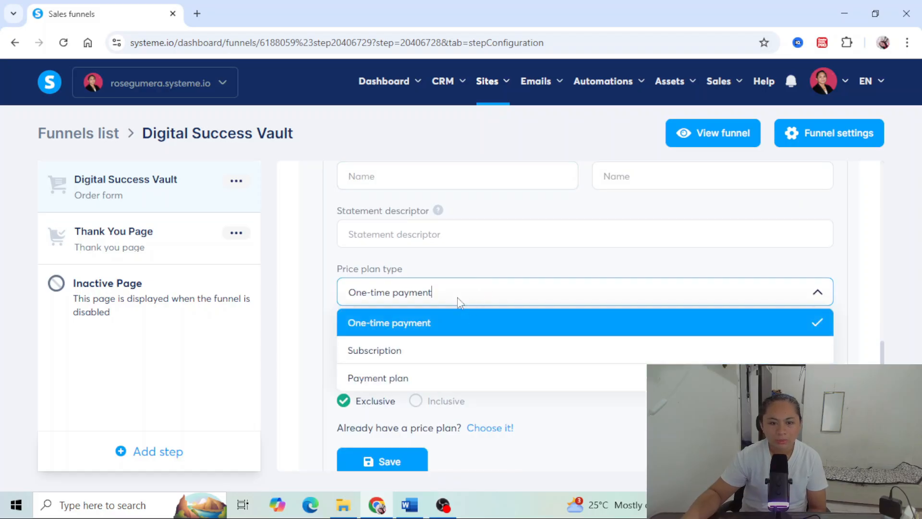
click(464, 292)
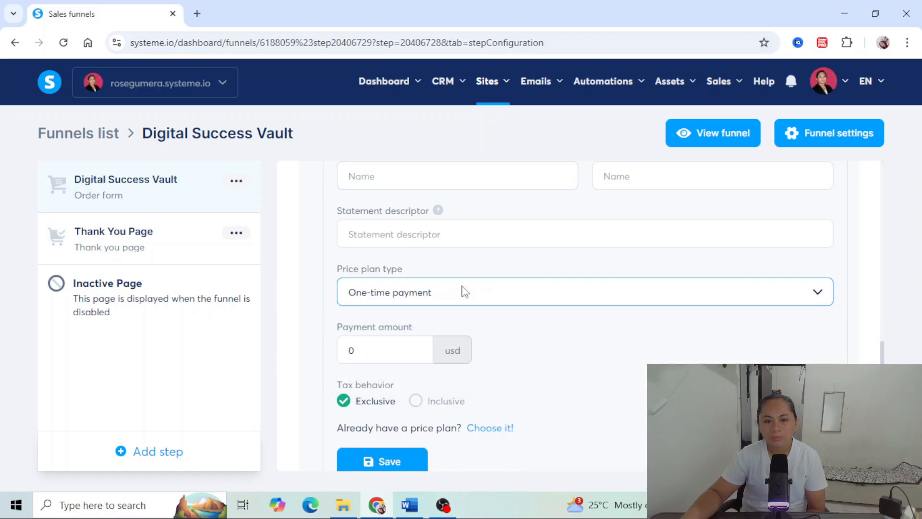
click(392, 345)
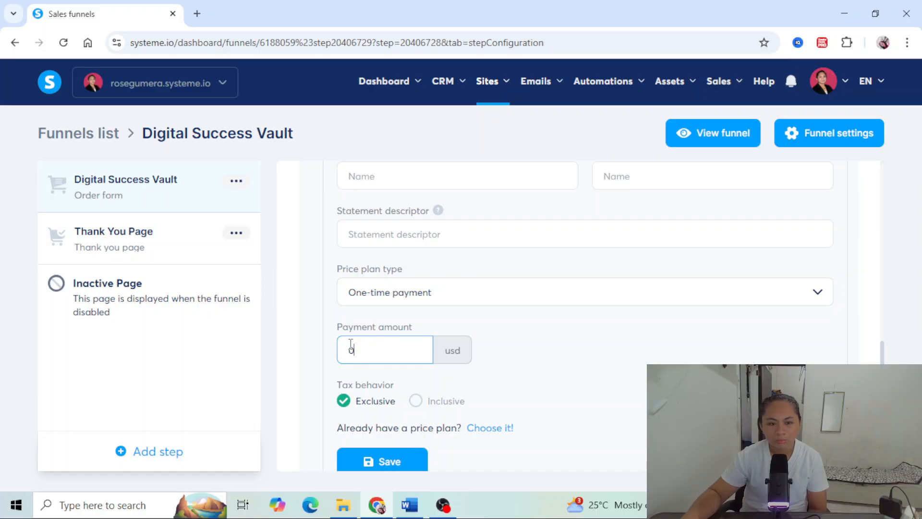
text(7)
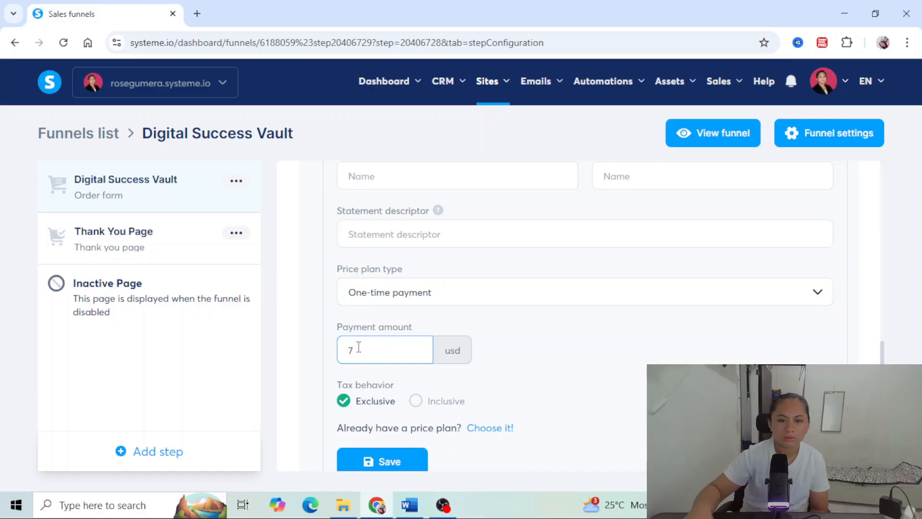
- Enter Digital Success Vault1 as the price plan's order form name, dashboard name and statement descriptor
scroll(419, 246, up, 1)
click(419, 247)
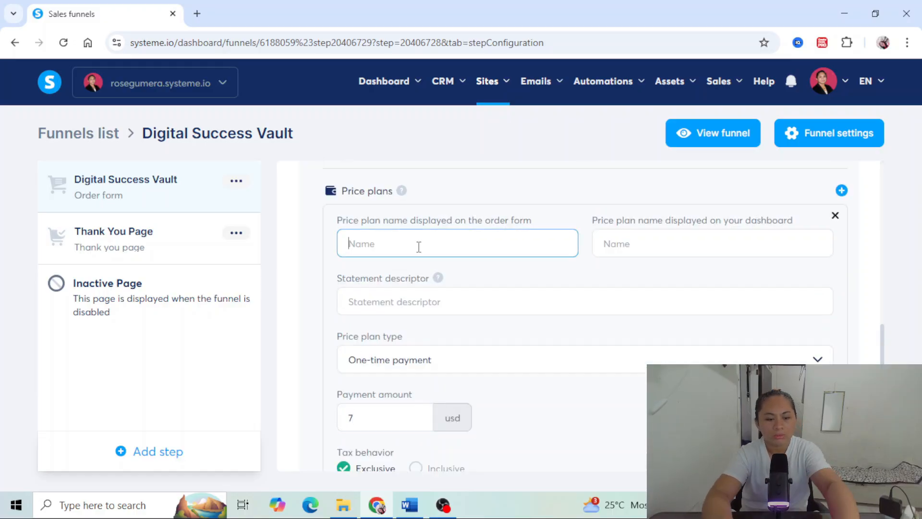
right_click(412, 249)
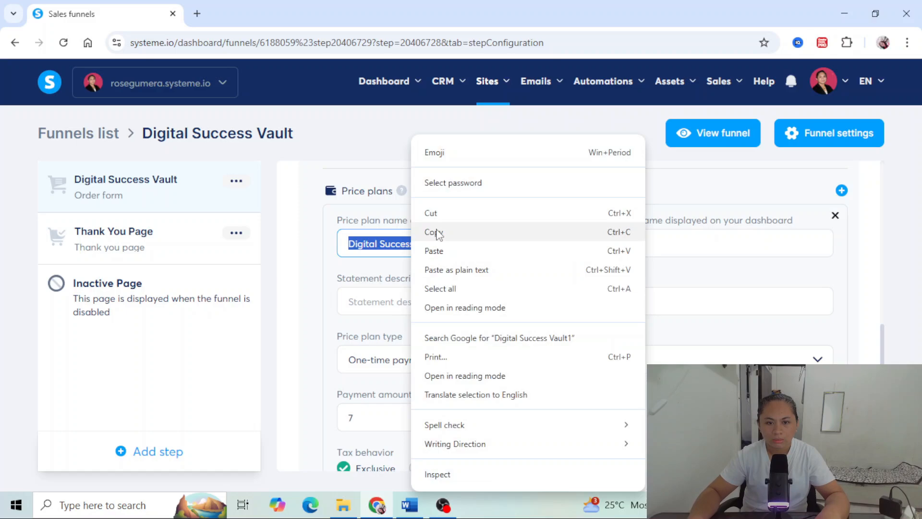
click(435, 233)
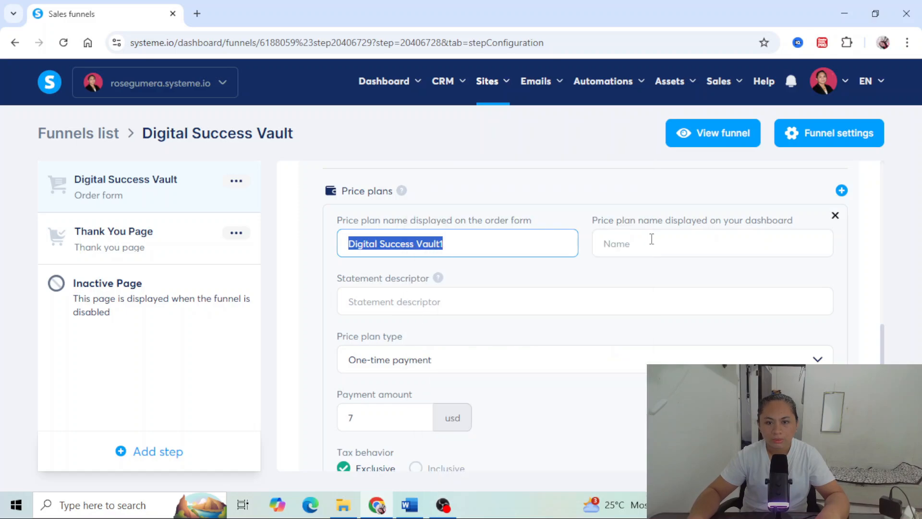
click(650, 240)
right_click(651, 241)
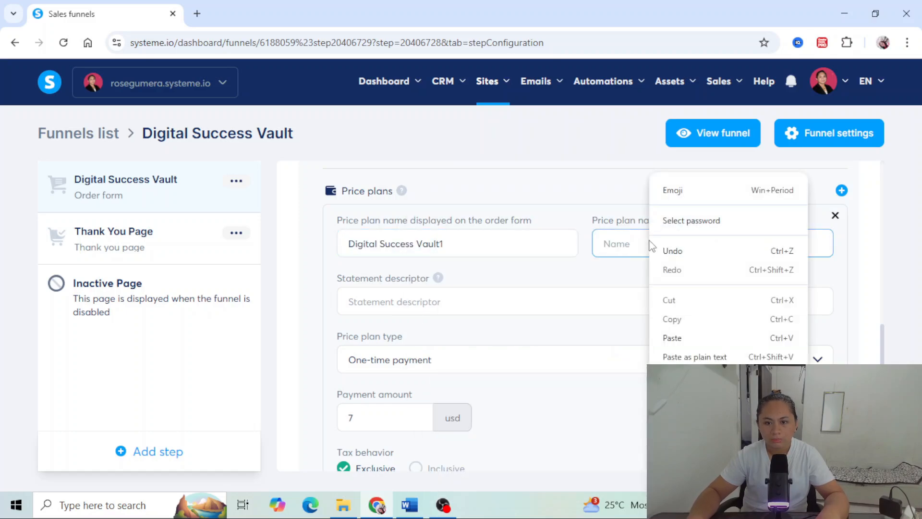
click(673, 337)
click(438, 303)
right_click(438, 303)
click(453, 338)
scroll(364, 284, down, 3)
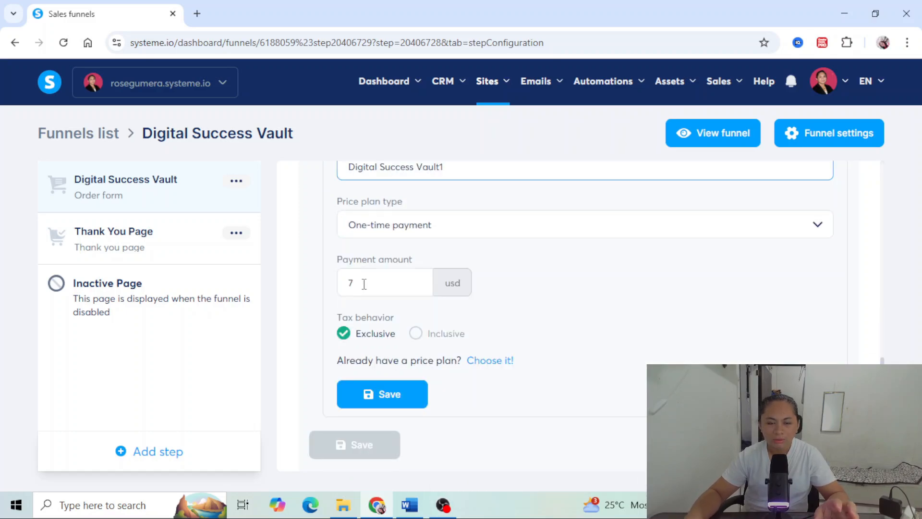
- Set the price plan's tax behavior to Inclusive and save the price plan
click(371, 338)
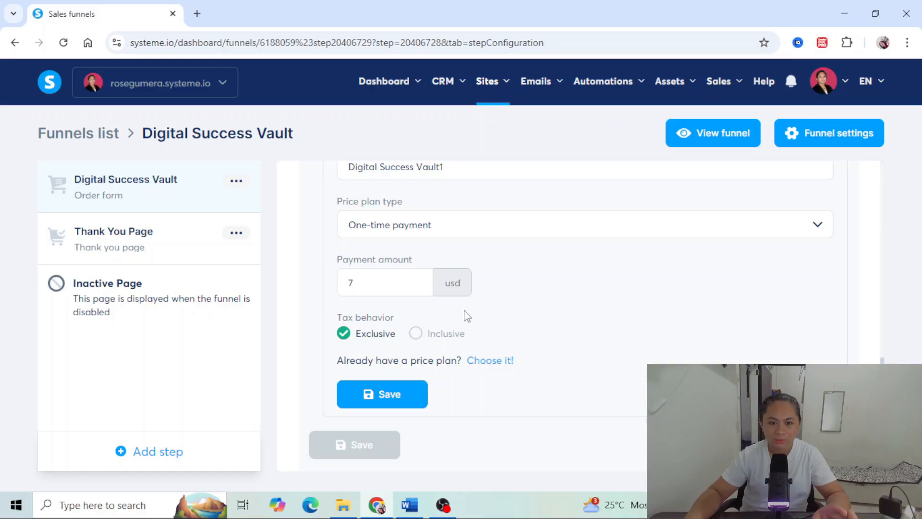
click(416, 333)
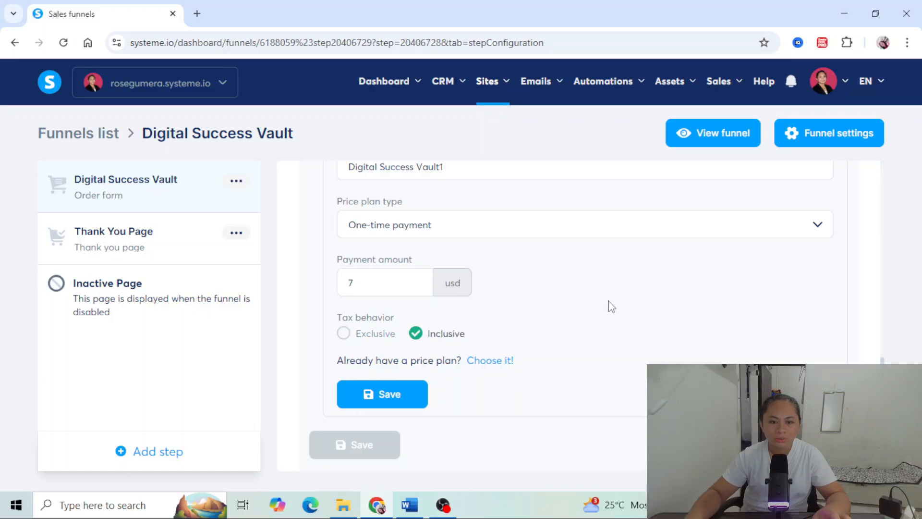
scroll(630, 309, down, 1)
scroll(631, 309, up, 4)
scroll(627, 315, down, 3)
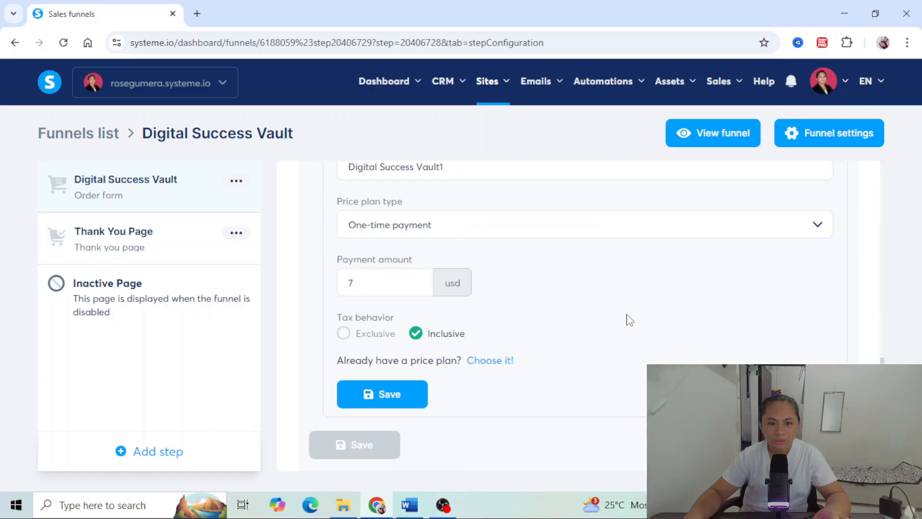
click(387, 393)
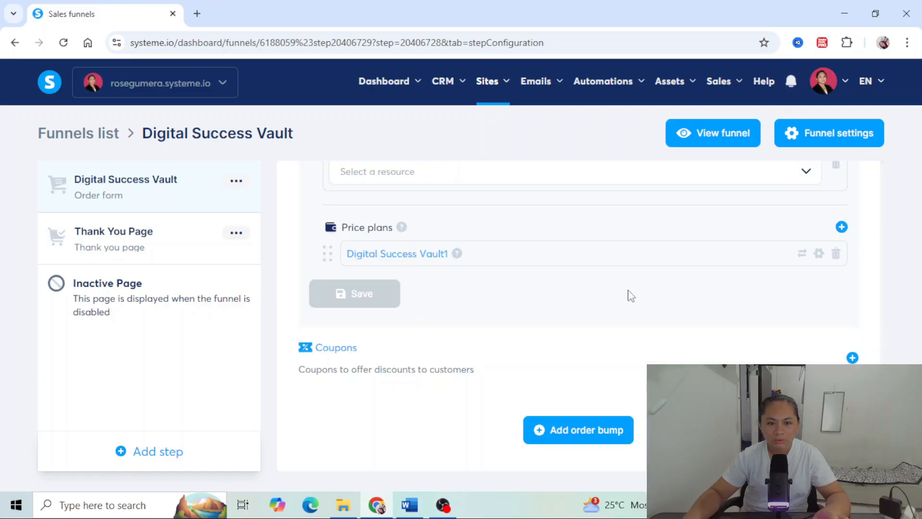
- Name the digital product Digital Success Vault1 and try to save it
right_click(437, 236)
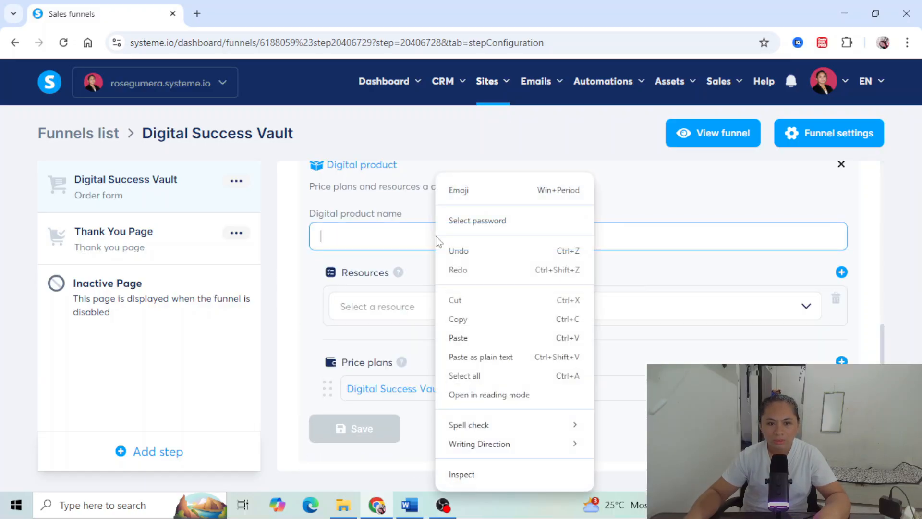
click(470, 338)
scroll(469, 338, down, 1)
scroll(406, 251, up, 2)
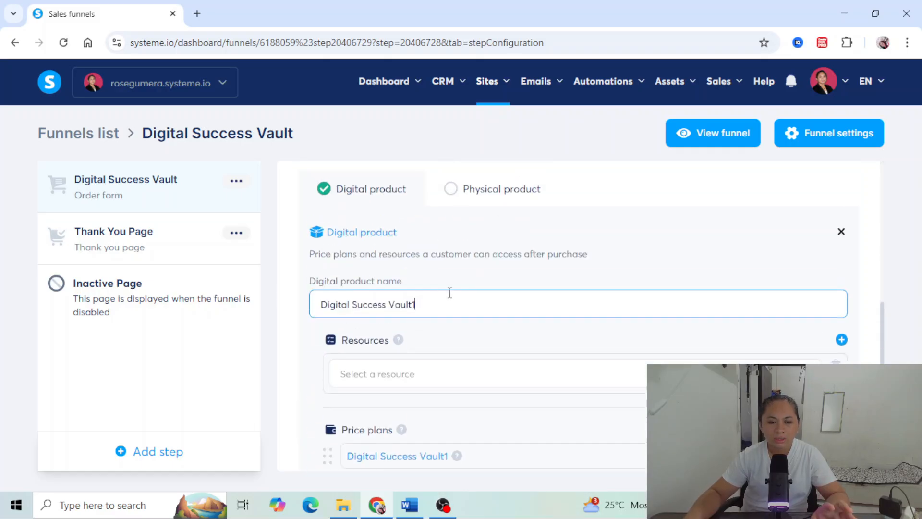
scroll(449, 300, down, 3)
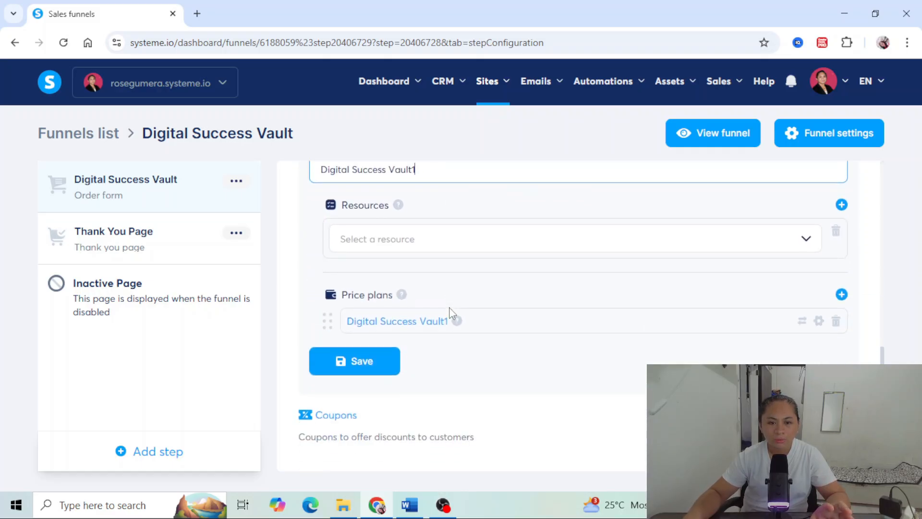
click(362, 368)
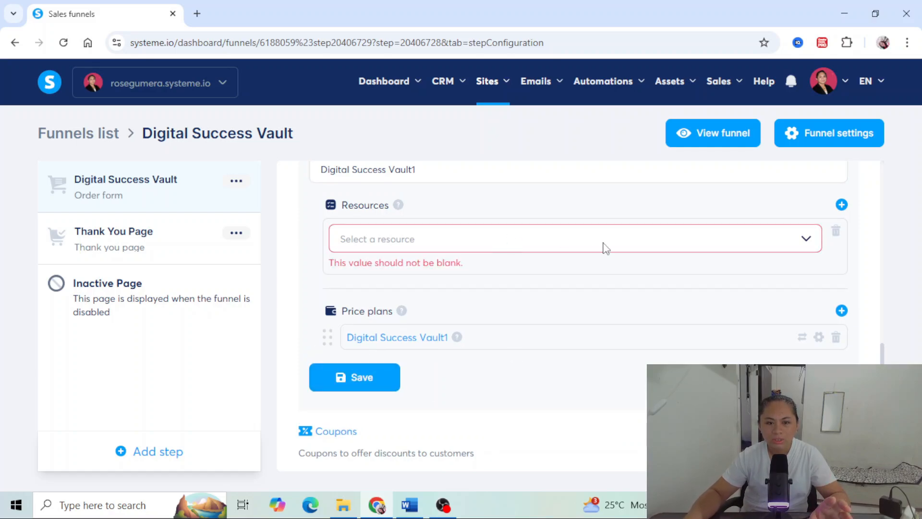
- Set the product's resource to the tag "Buyer - Playbook - Tripwire Funnel" and save the digital product
click(805, 242)
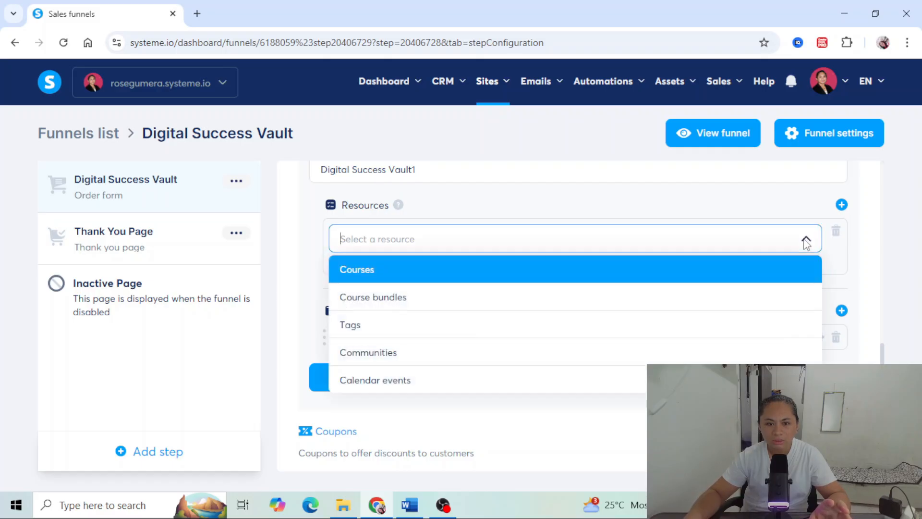
click(471, 325)
click(500, 284)
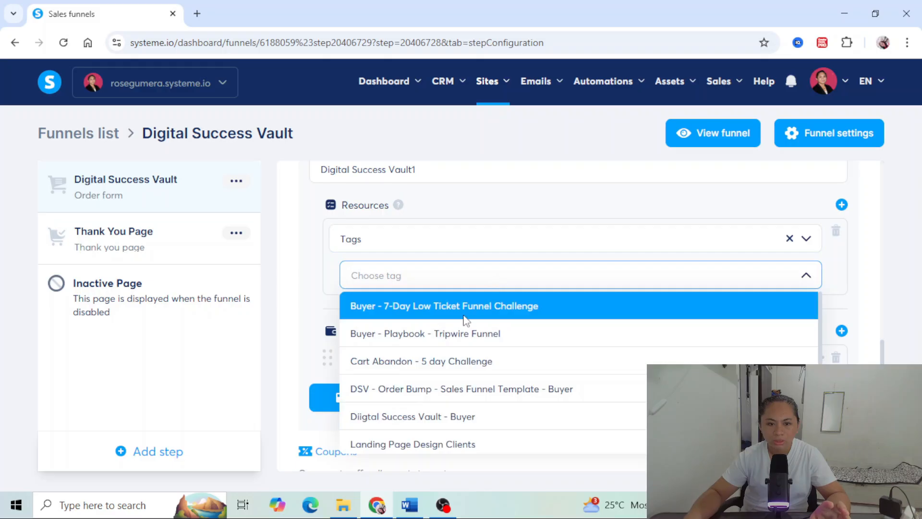
click(459, 333)
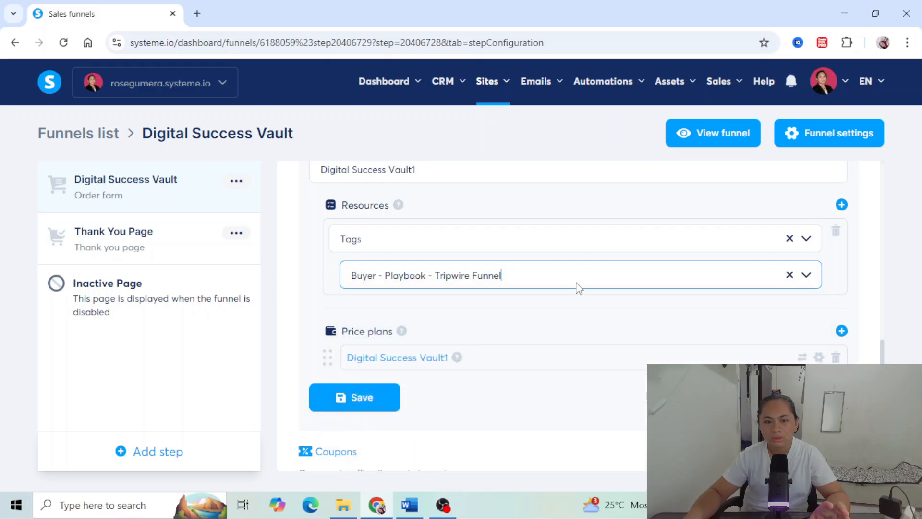
scroll(579, 287, down, 2)
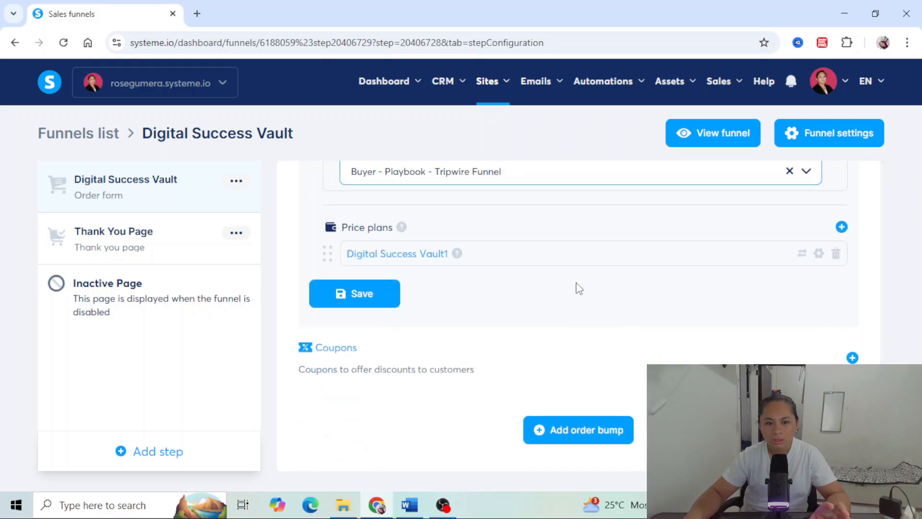
click(333, 295)
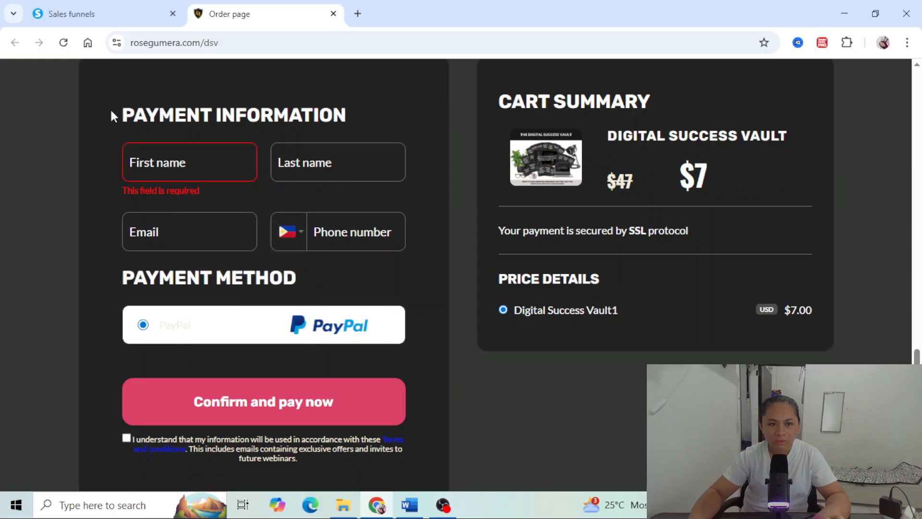
- Check the payment information fields, payment method, price details and terms checkbox on the live order page
drag(111, 117, 414, 242)
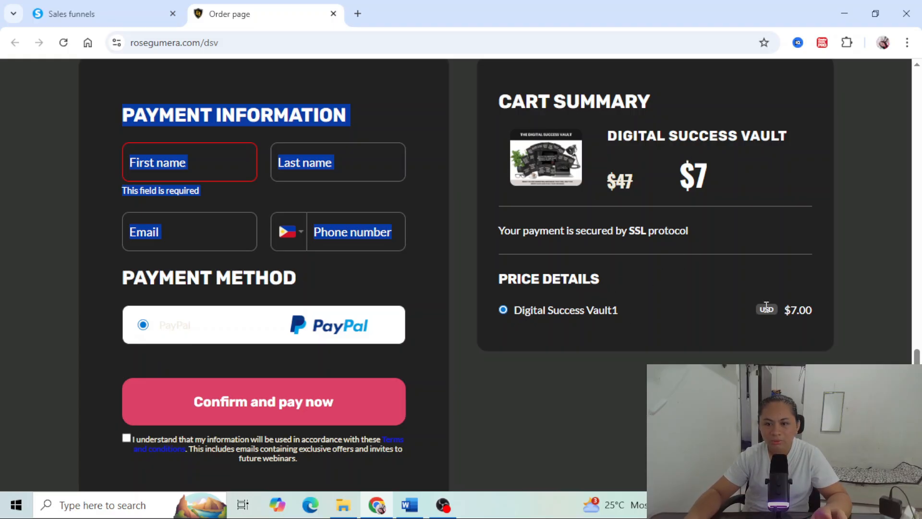
scroll(721, 327, down, 3)
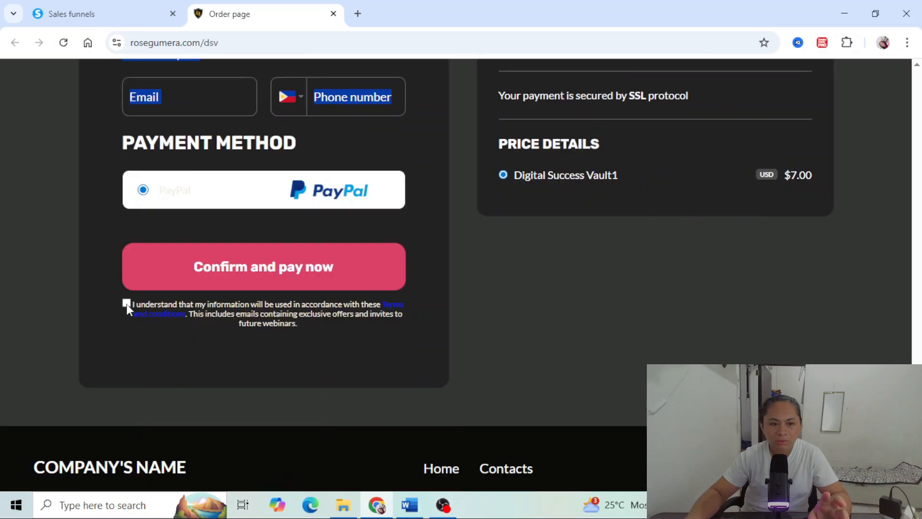
click(237, 279)
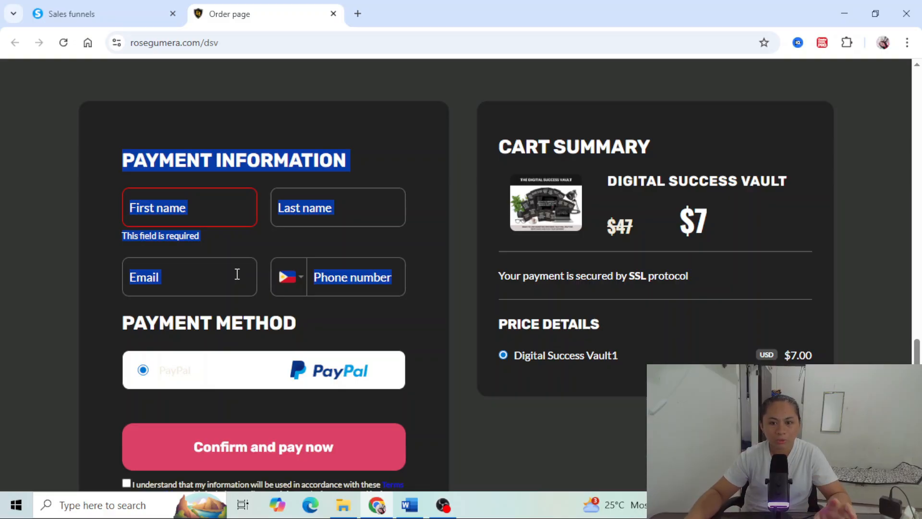
scroll(238, 274, up, 3)
- Open the Digital Success Vault order form step in the page editor and find its first "Unlock the Vault Now" button
click(84, 14)
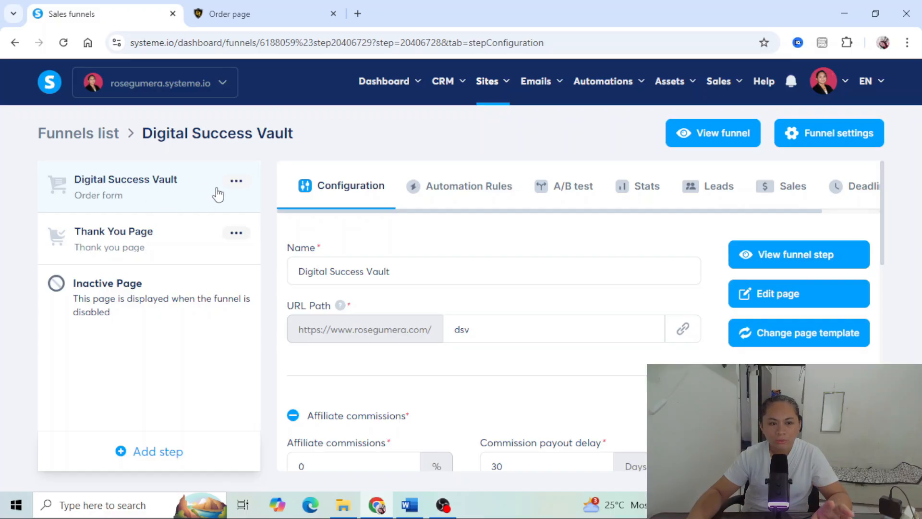
click(782, 295)
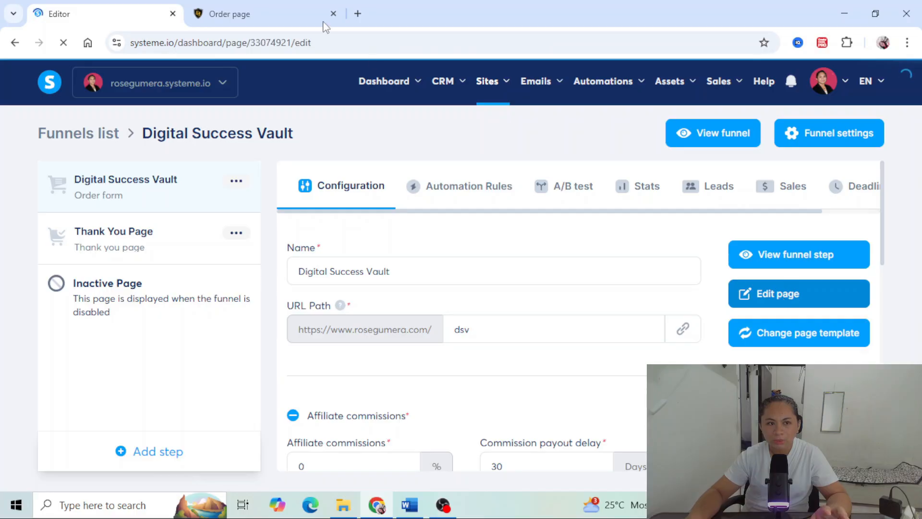
scroll(524, 249, down, 4)
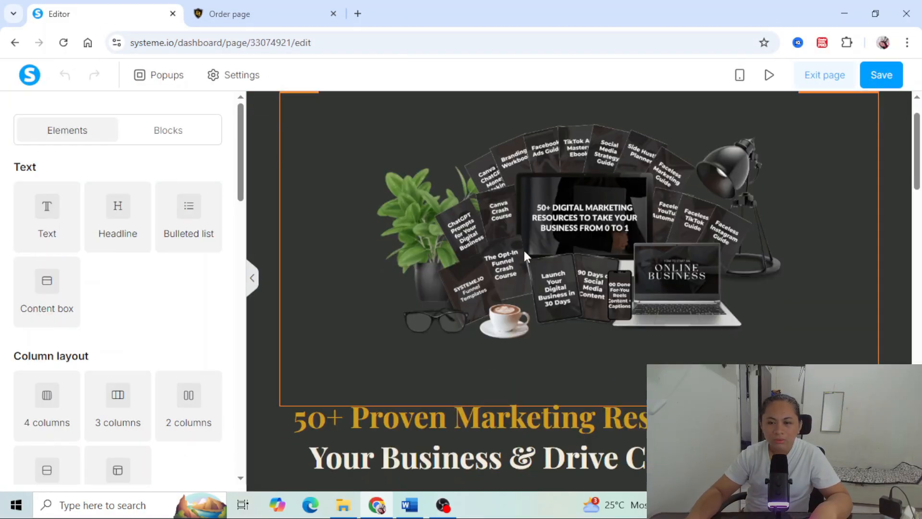
scroll(530, 252, down, 3)
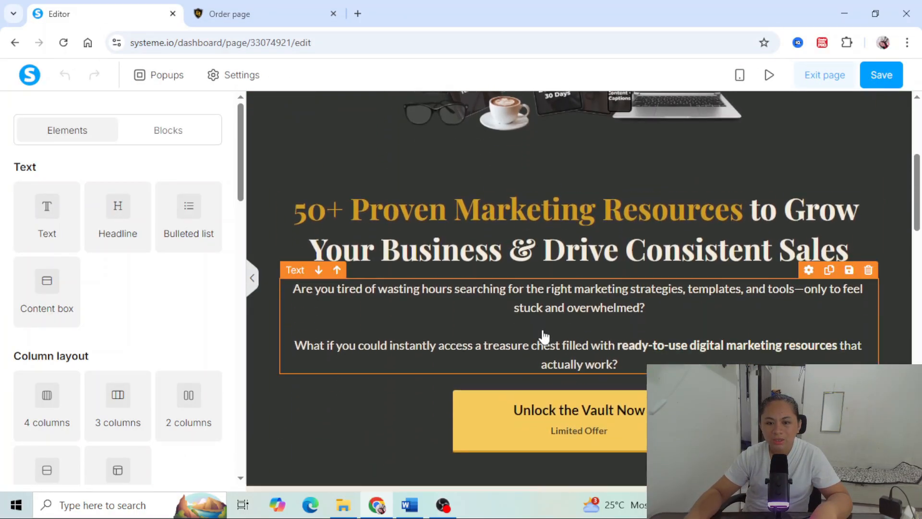
click(524, 420)
- Check the "Unlock the Vault Now" button below the main headline on the live order page
click(258, 10)
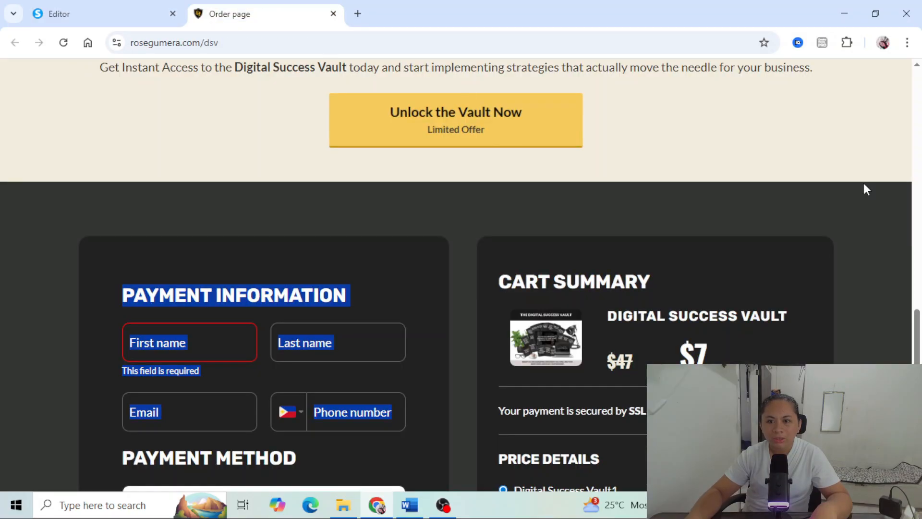
drag(920, 355, 920, 168)
scroll(585, 383, down, 3)
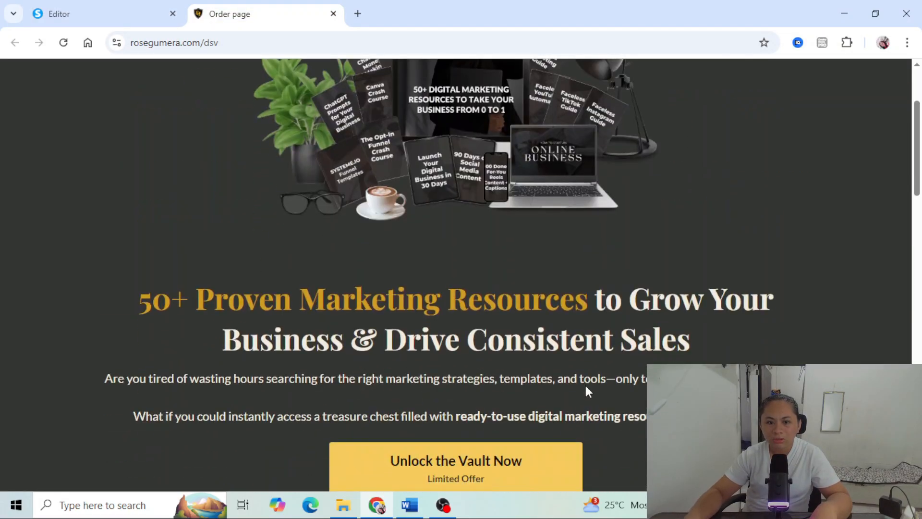
scroll(542, 429, down, 3)
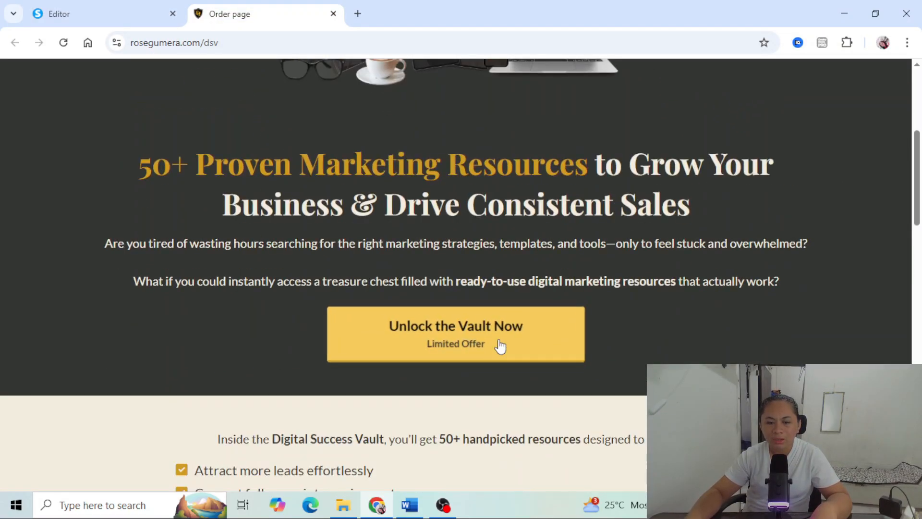
triple_click(482, 336)
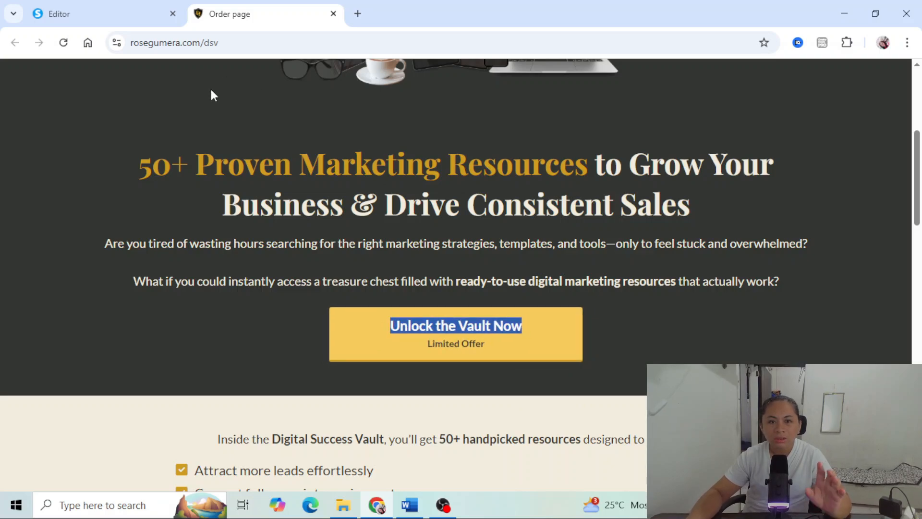
click(104, 22)
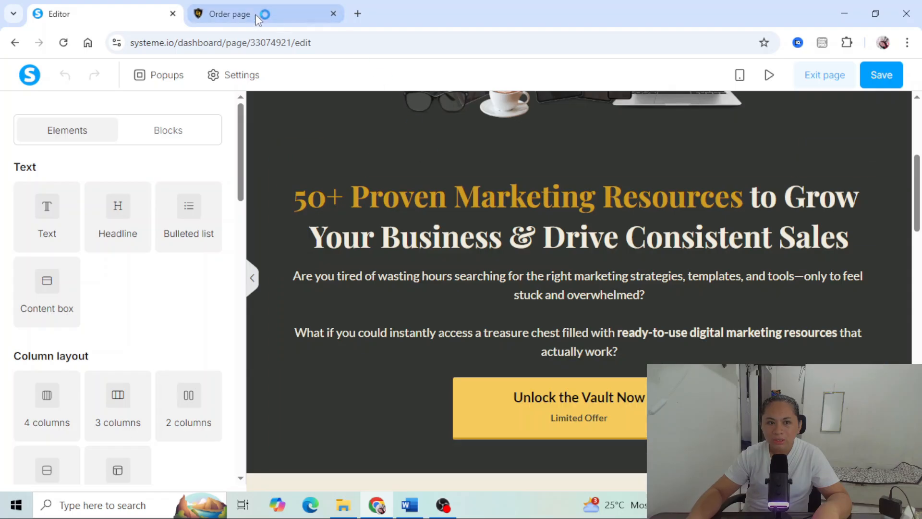
click(263, 14)
scroll(912, 173, down, 10)
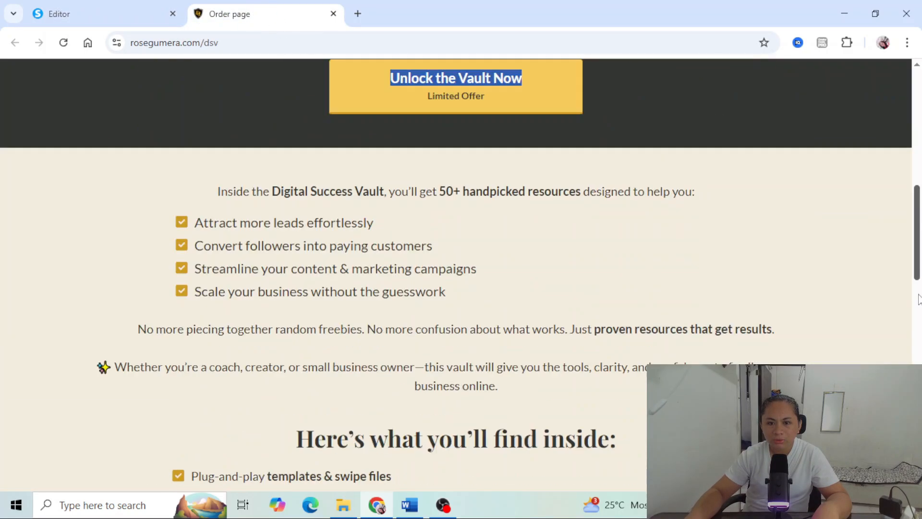
- Open the settings of the section holding the payment information and cart summary, and copy its ID attribute
click(110, 9)
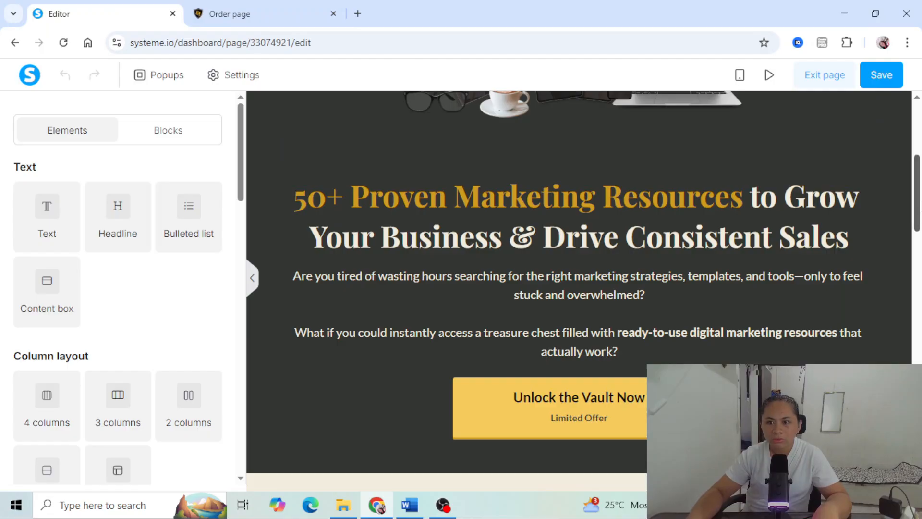
scroll(918, 269, down, 10)
scroll(860, 238, up, 1)
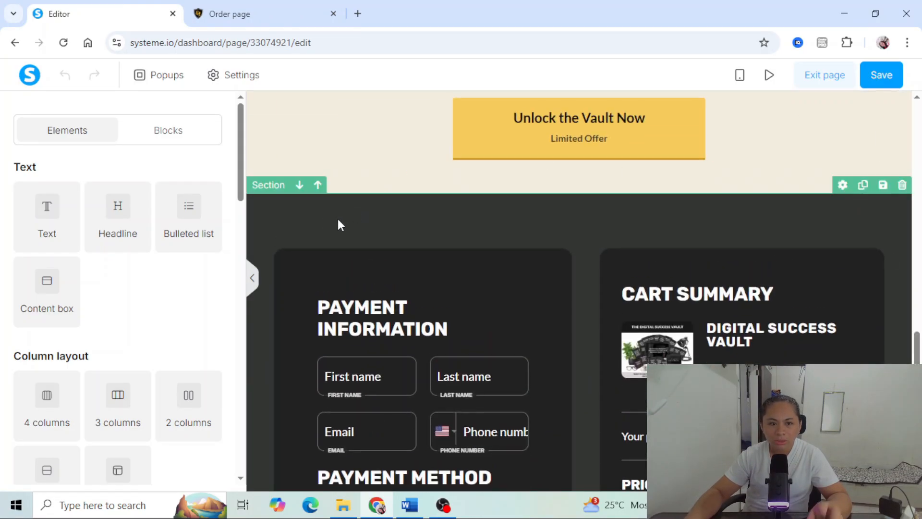
click(265, 186)
drag(240, 188, 238, 409)
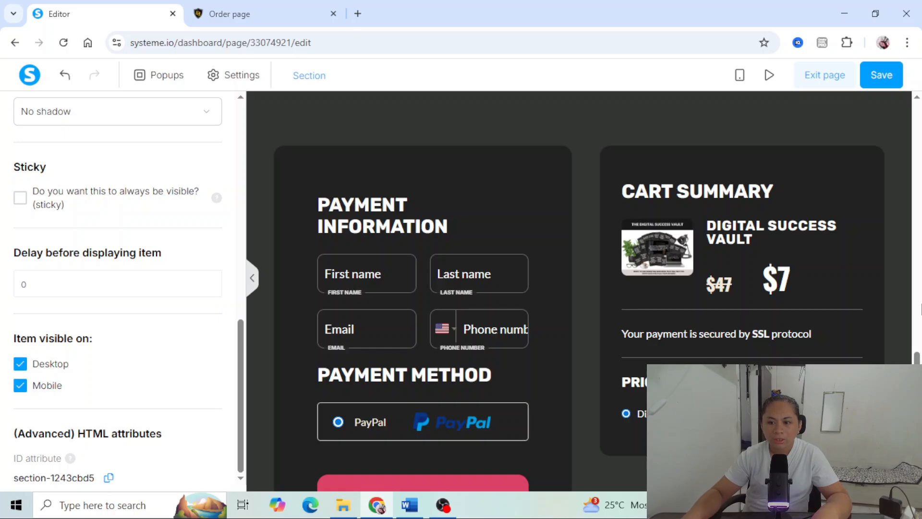
- Set the URL of the "Unlock the Vault Now" button below the main headline to #section-1243cbd5
drag(919, 359, 919, 88)
scroll(652, 321, down, 5)
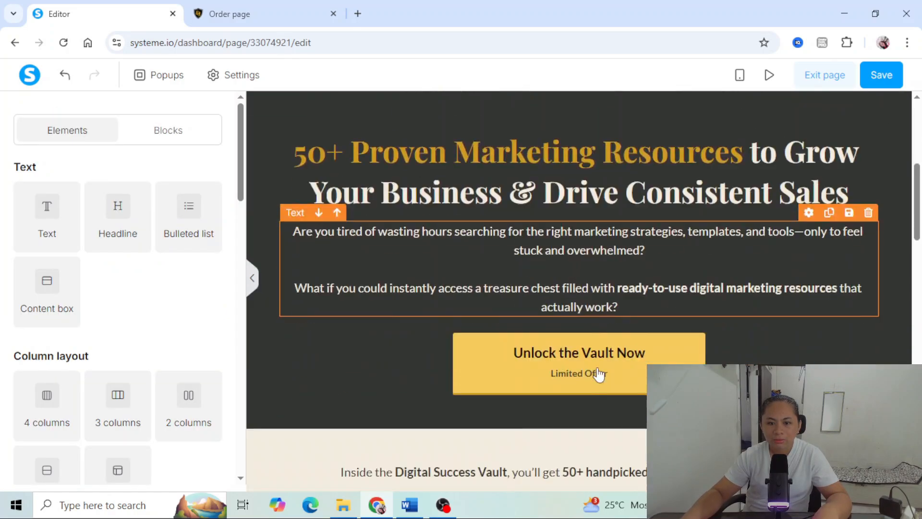
scroll(599, 375, down, 1)
click(583, 343)
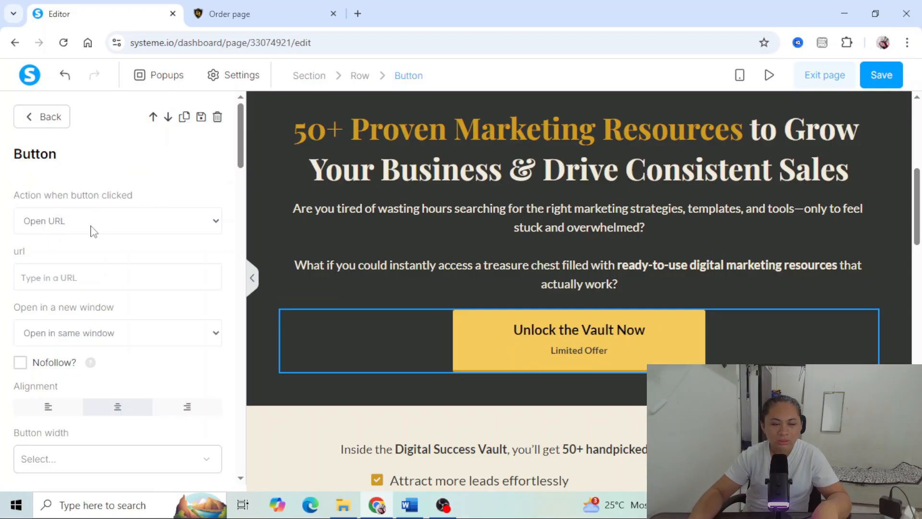
right_click(36, 274)
click(73, 342)
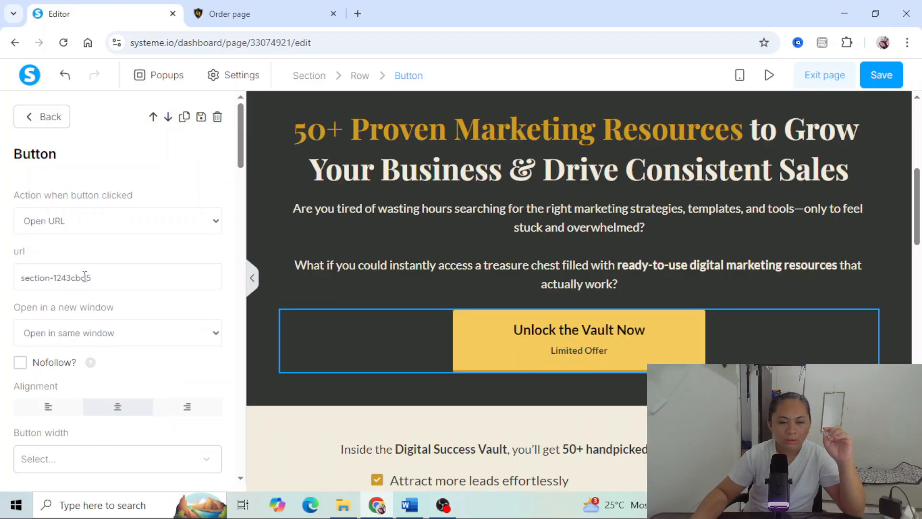
click(21, 279)
text(#)
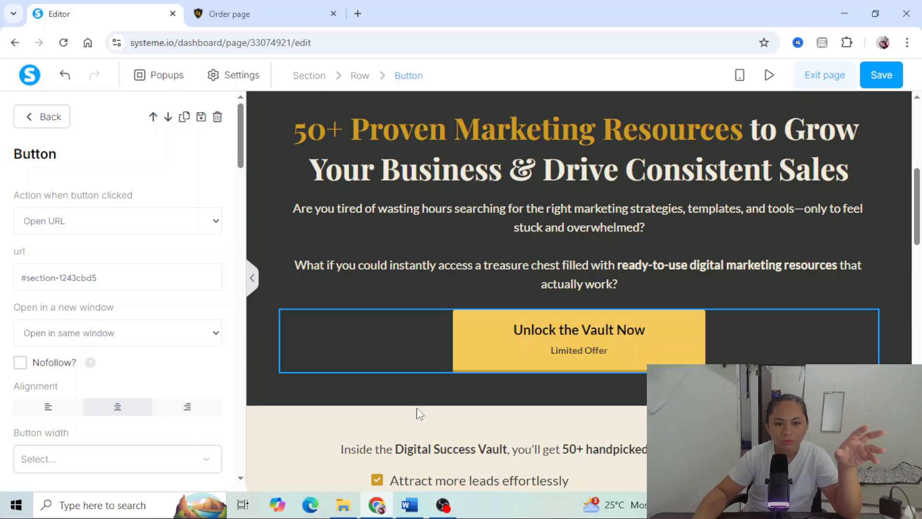
click(431, 421)
- Copy the first button's #section-1243cbd5 link into the URL of the "Unlock the Vault Now" button under Limited Time Offer
scroll(432, 421, down, 10)
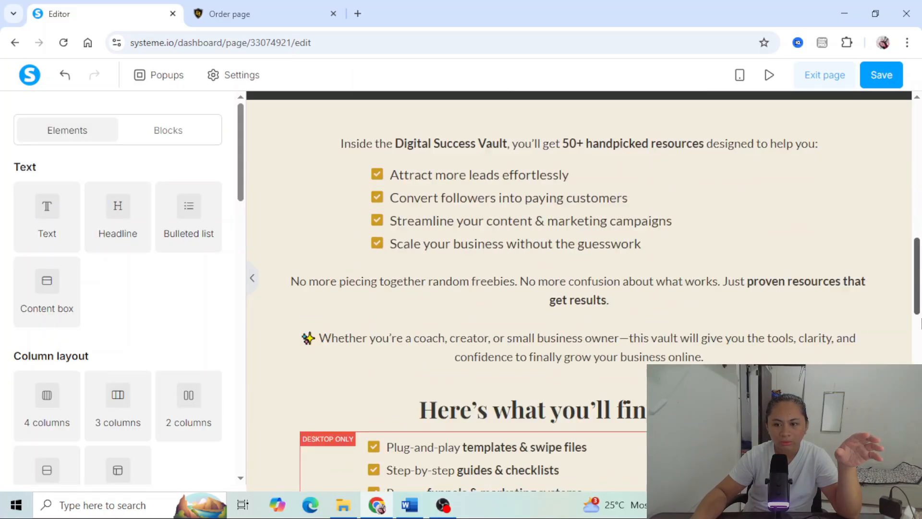
scroll(577, 288, down, 3)
scroll(589, 165, up, 4)
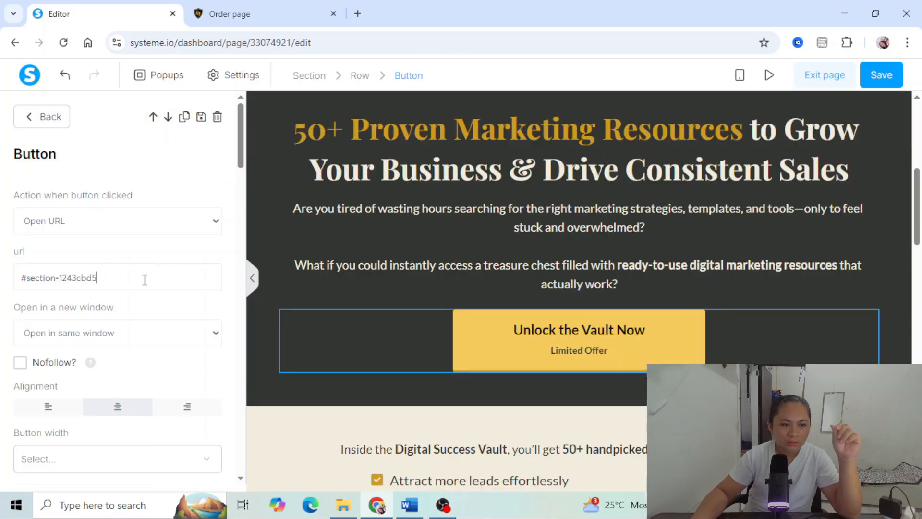
drag(137, 277, 31, 281)
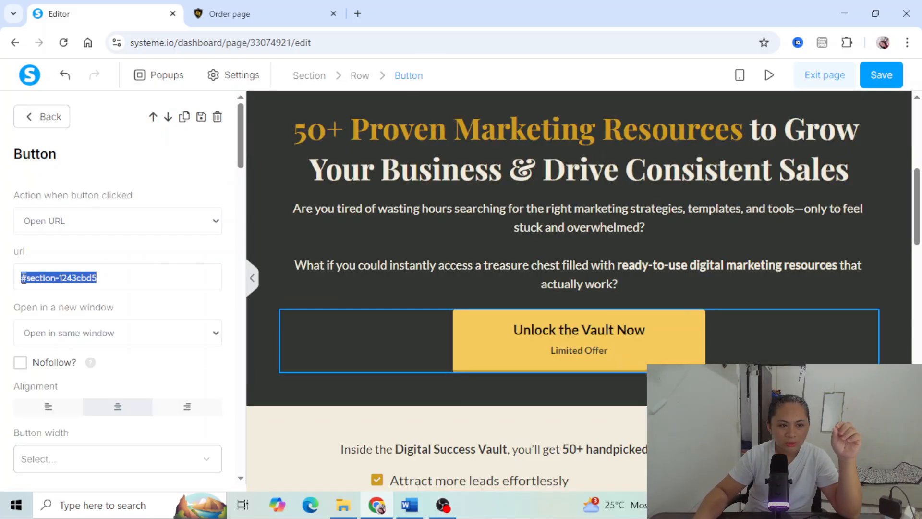
right_click(48, 277)
click(72, 232)
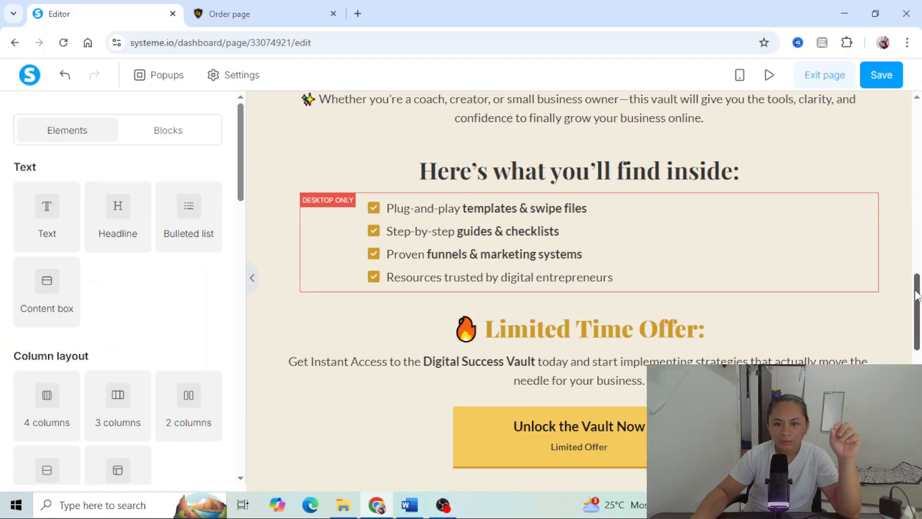
scroll(571, 290, down, 3)
click(570, 290)
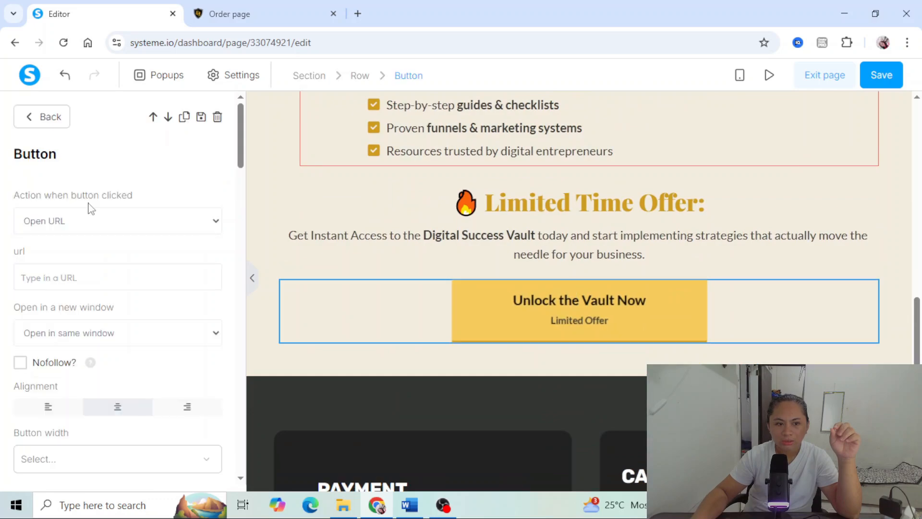
click(43, 271)
key(ctrl+v)
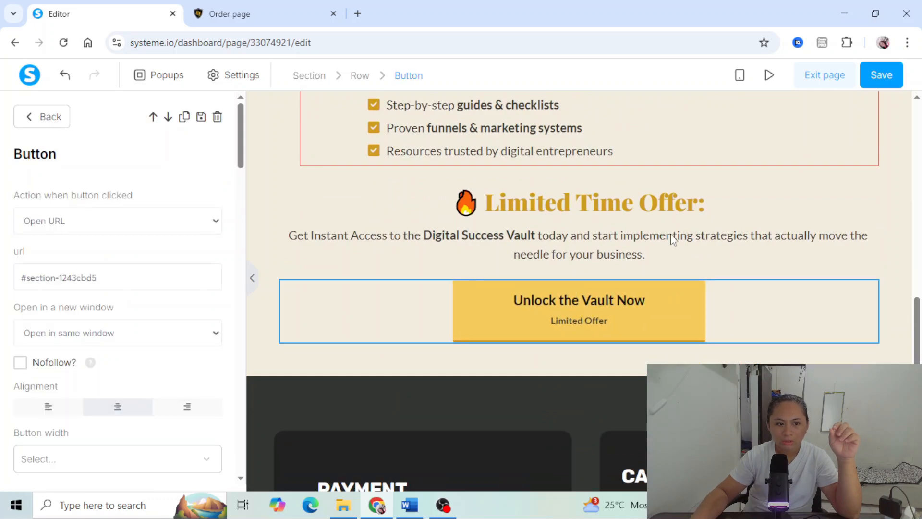
click(673, 240)
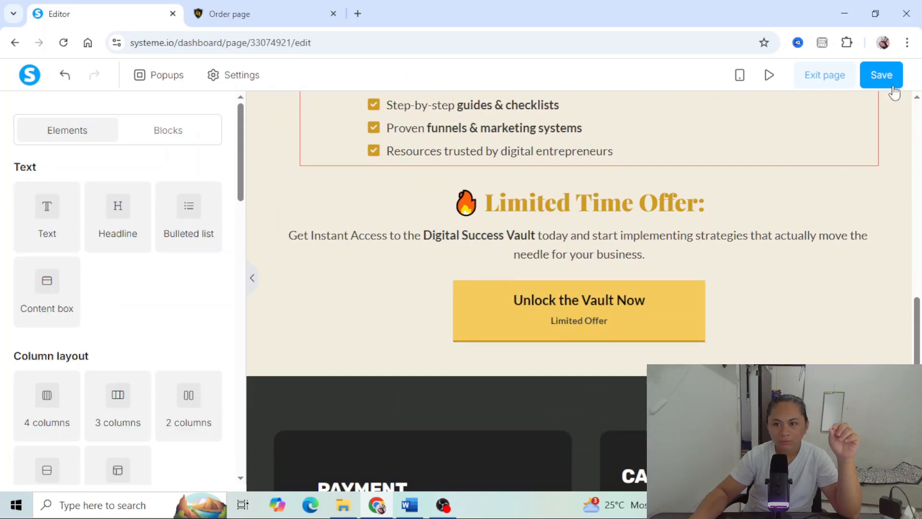
- Save the order page, close the old live page and open a fresh preview
click(892, 88)
click(334, 14)
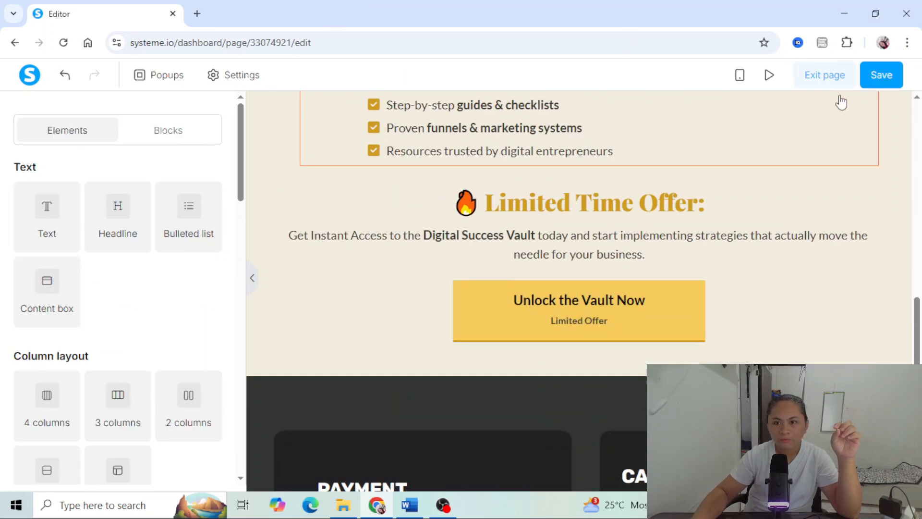
click(769, 76)
- Test in the preview where both "Unlock the Vault Now" buttons lead on the order page
scroll(890, 120, down, 3)
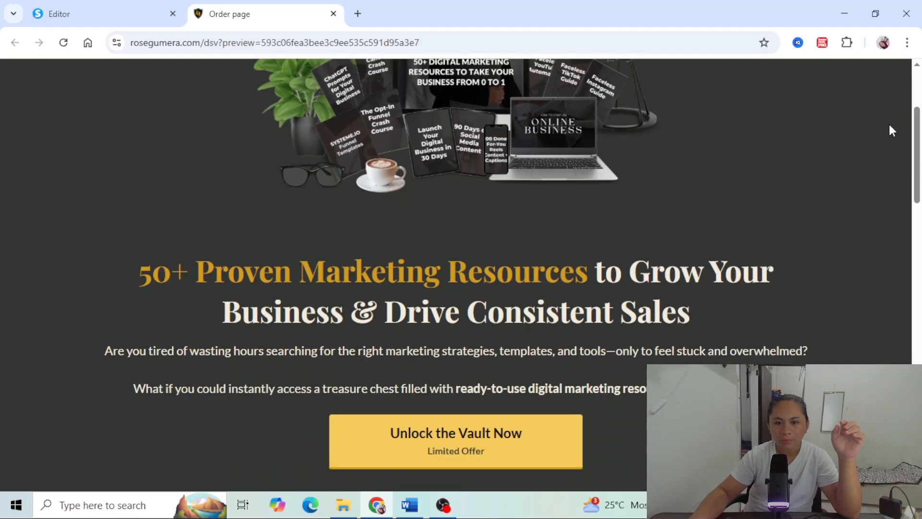
scroll(887, 134, down, 2)
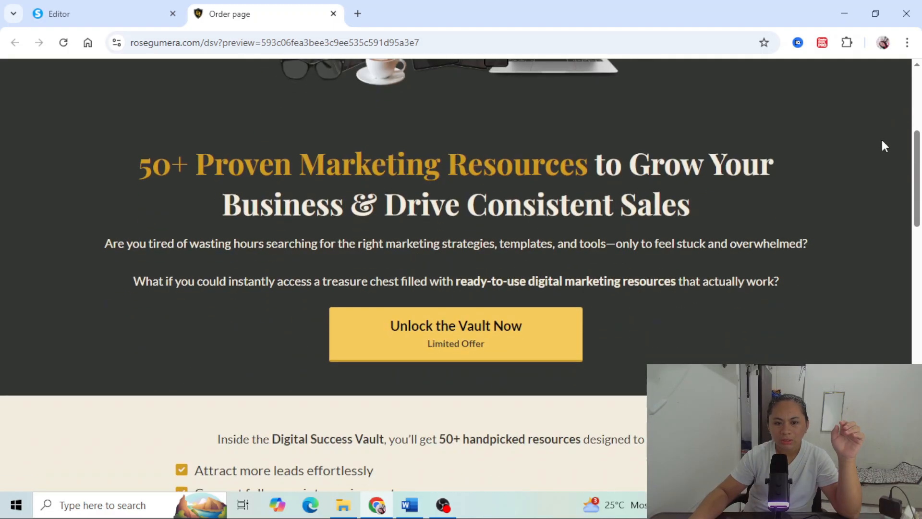
click(429, 341)
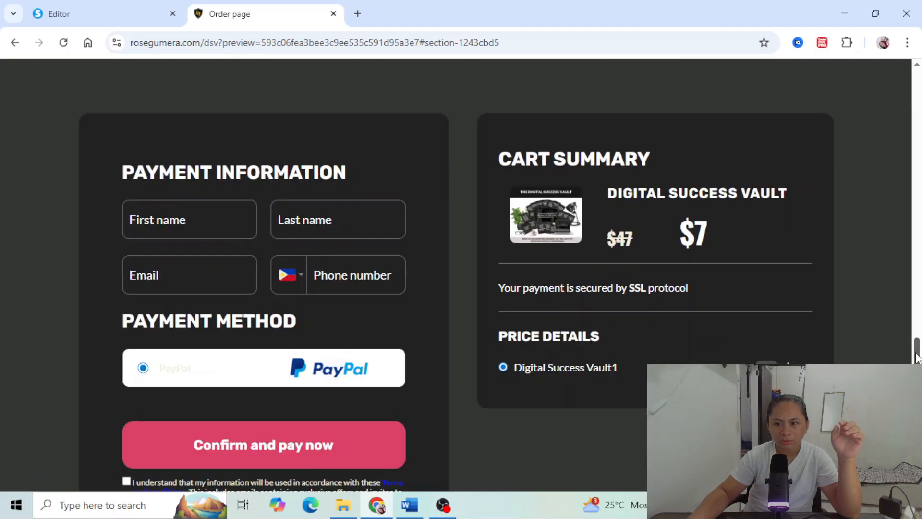
drag(918, 358, 917, 191)
scroll(533, 355, down, 3)
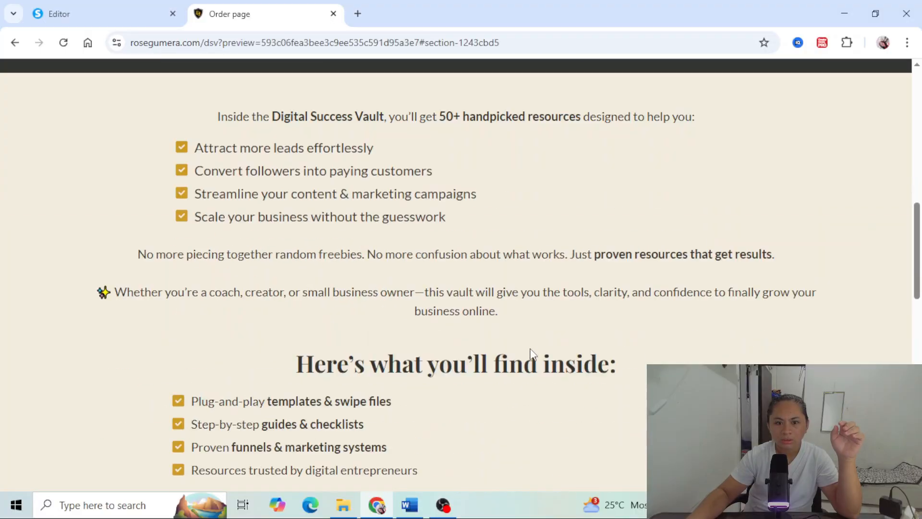
scroll(531, 354, down, 8)
click(445, 214)
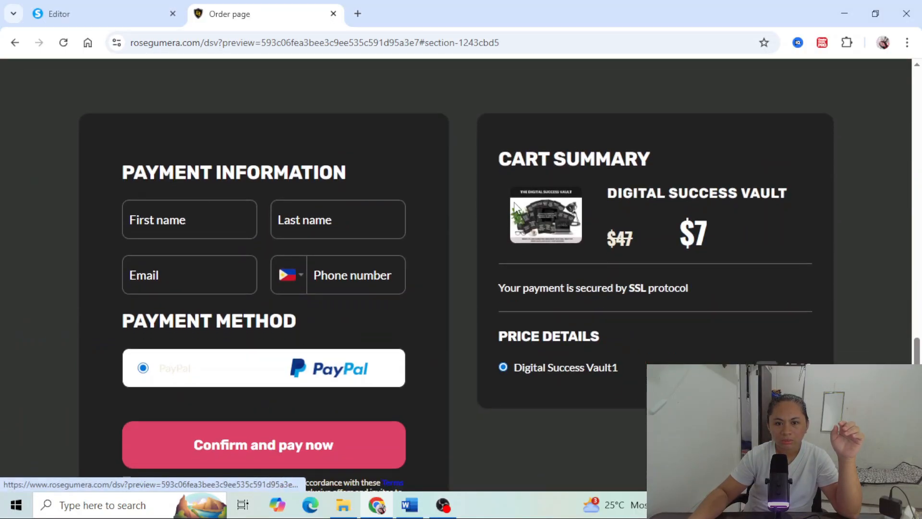
- Review the previewed order page from the headline through the offer text to the payment form and footer
drag(919, 364, 915, 126)
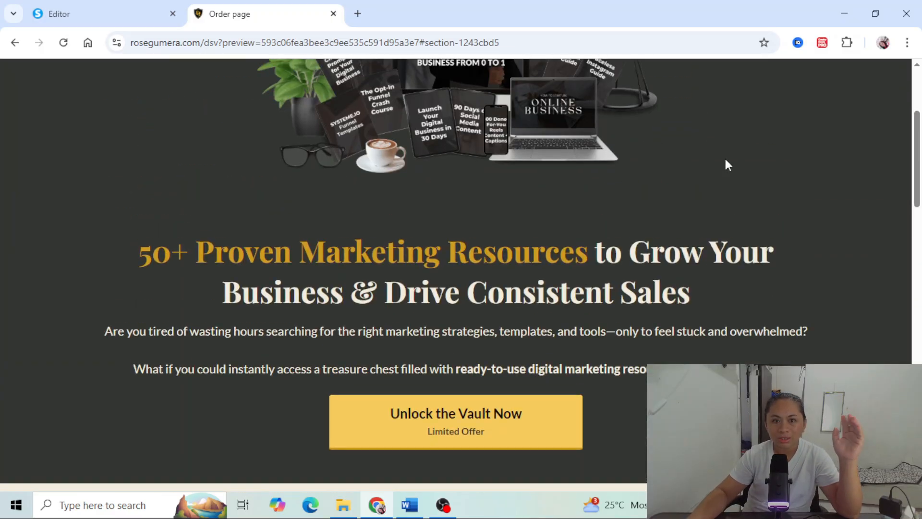
scroll(691, 219, down, 4)
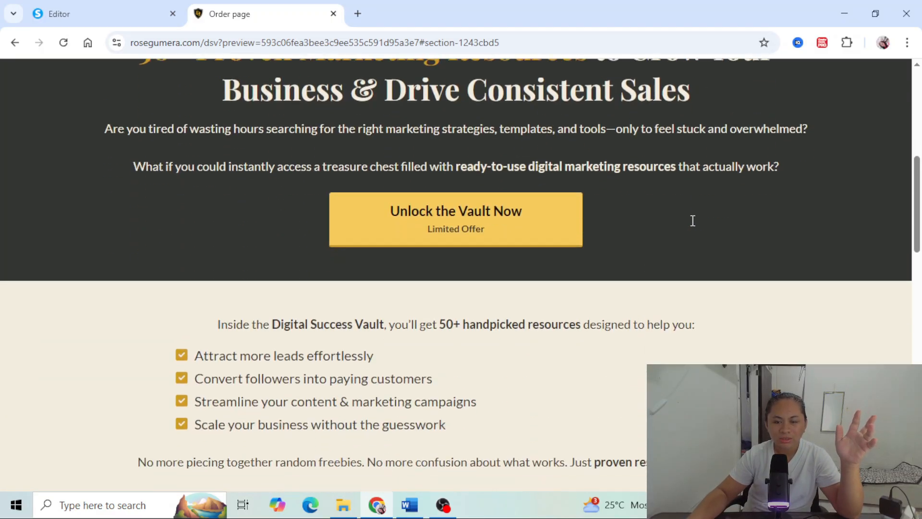
scroll(691, 221, down, 7)
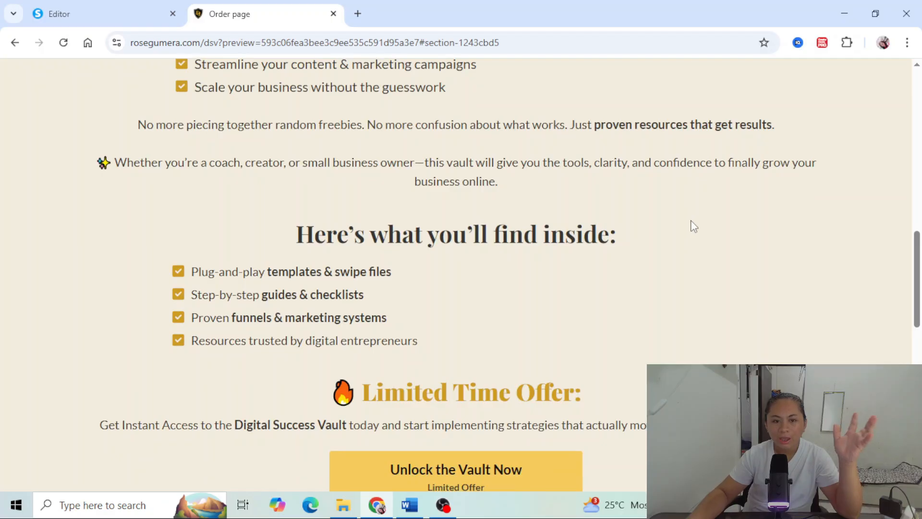
scroll(692, 222, down, 8)
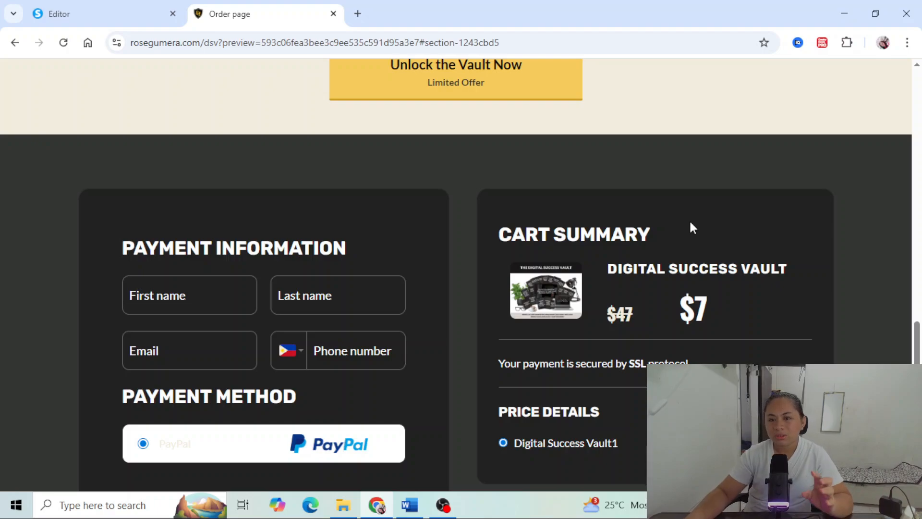
scroll(691, 224, down, 6)
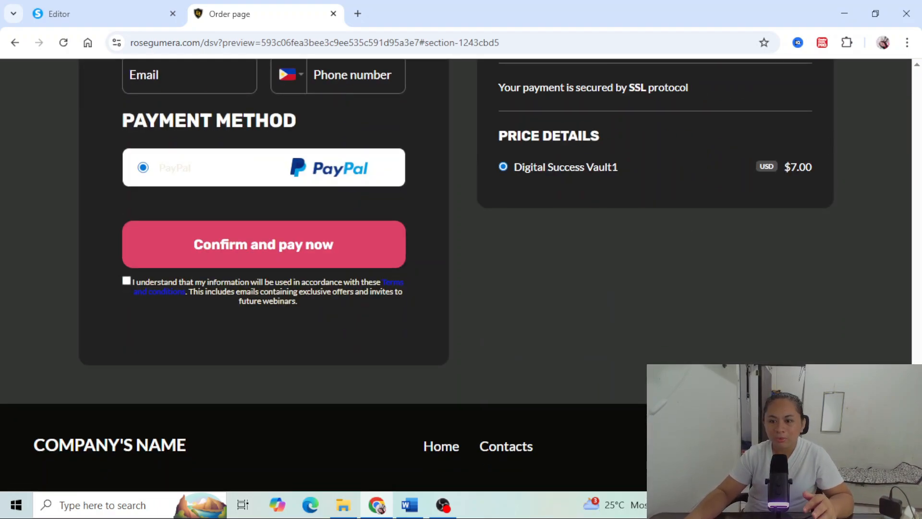
scroll(719, 284, up, 15)
scroll(920, 234, up, 10)
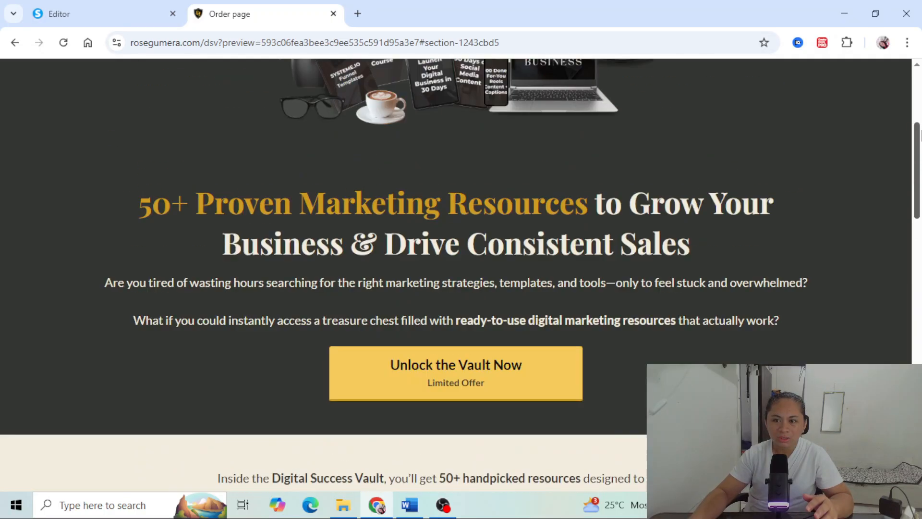